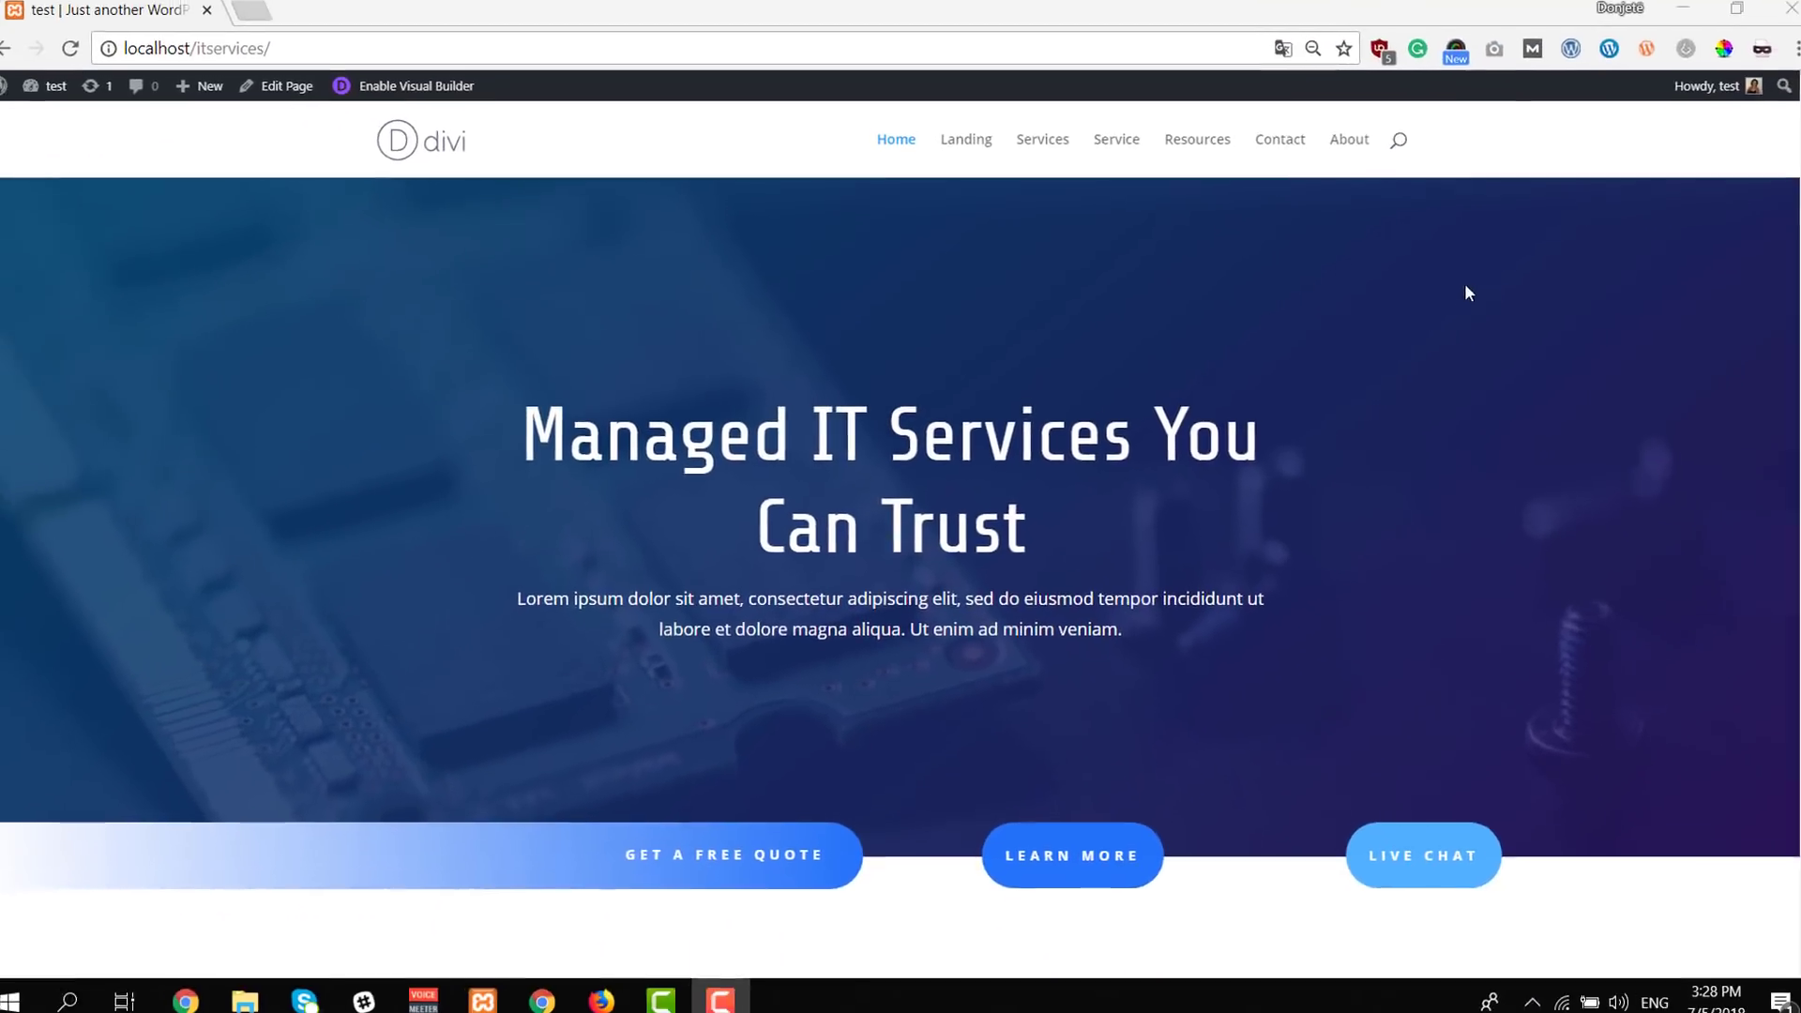
scroll(1661, 263, "down", 10)
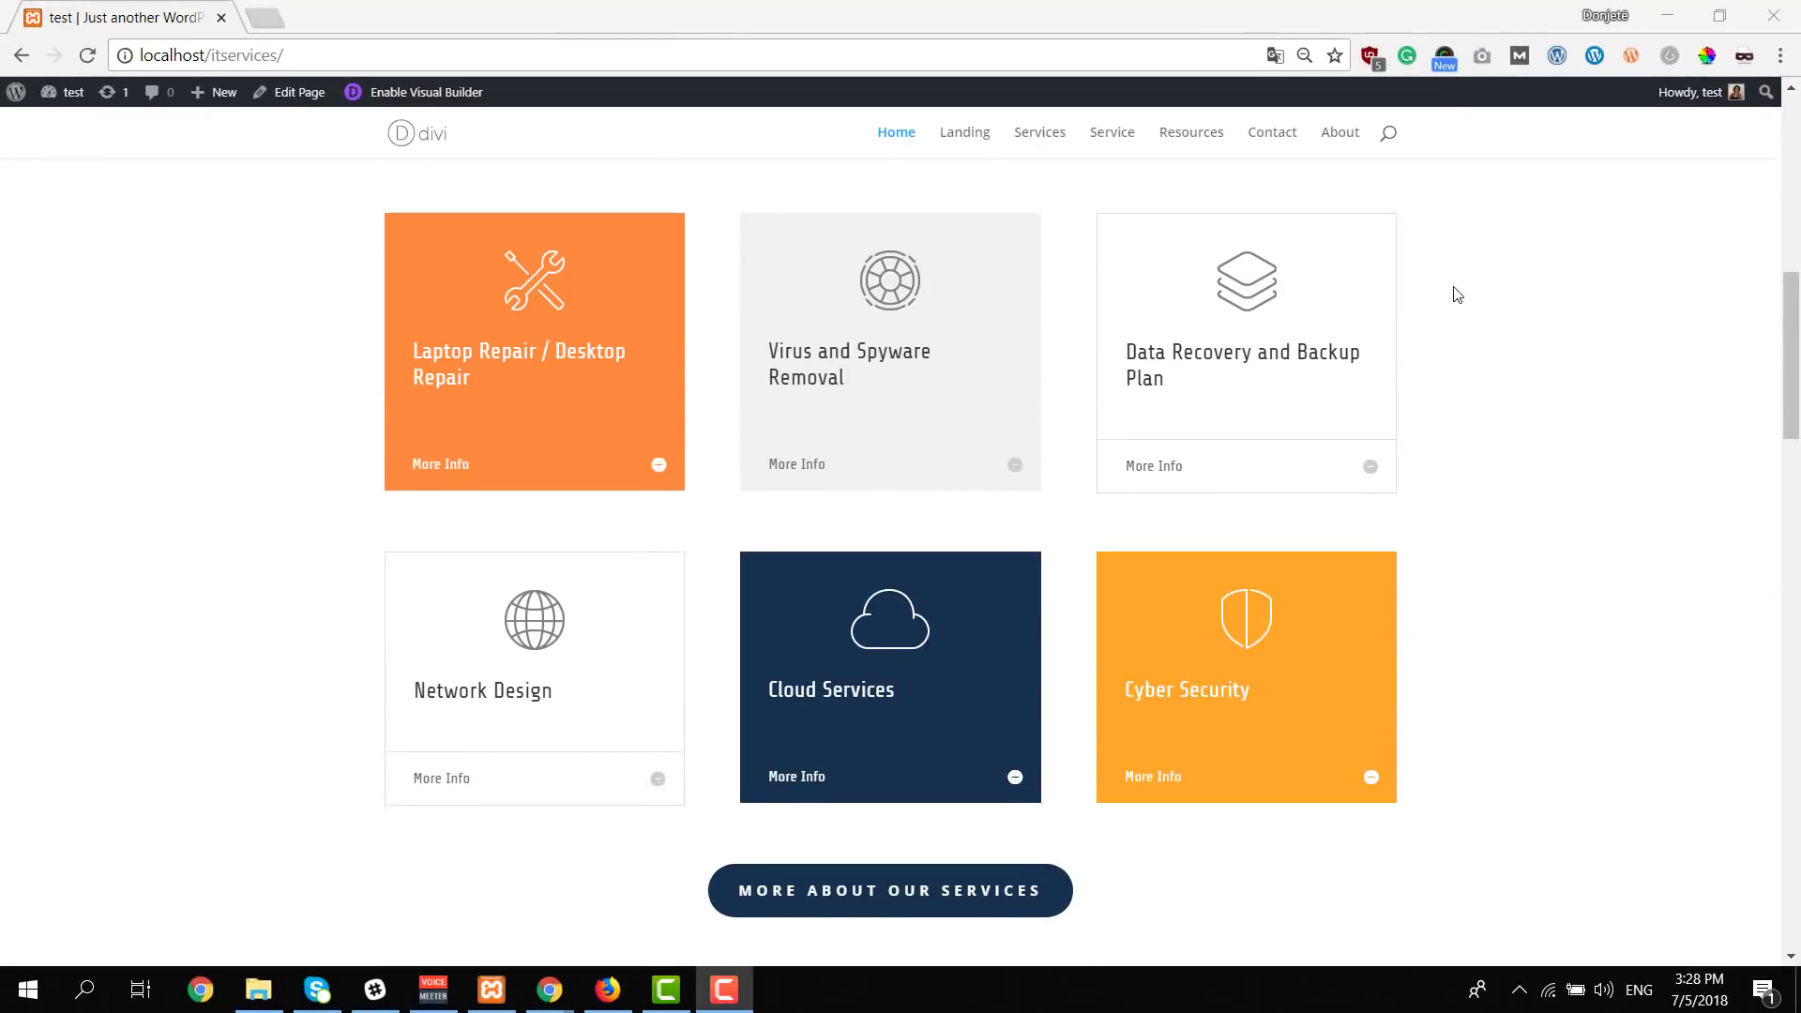
scroll(1454, 288, "down", 18)
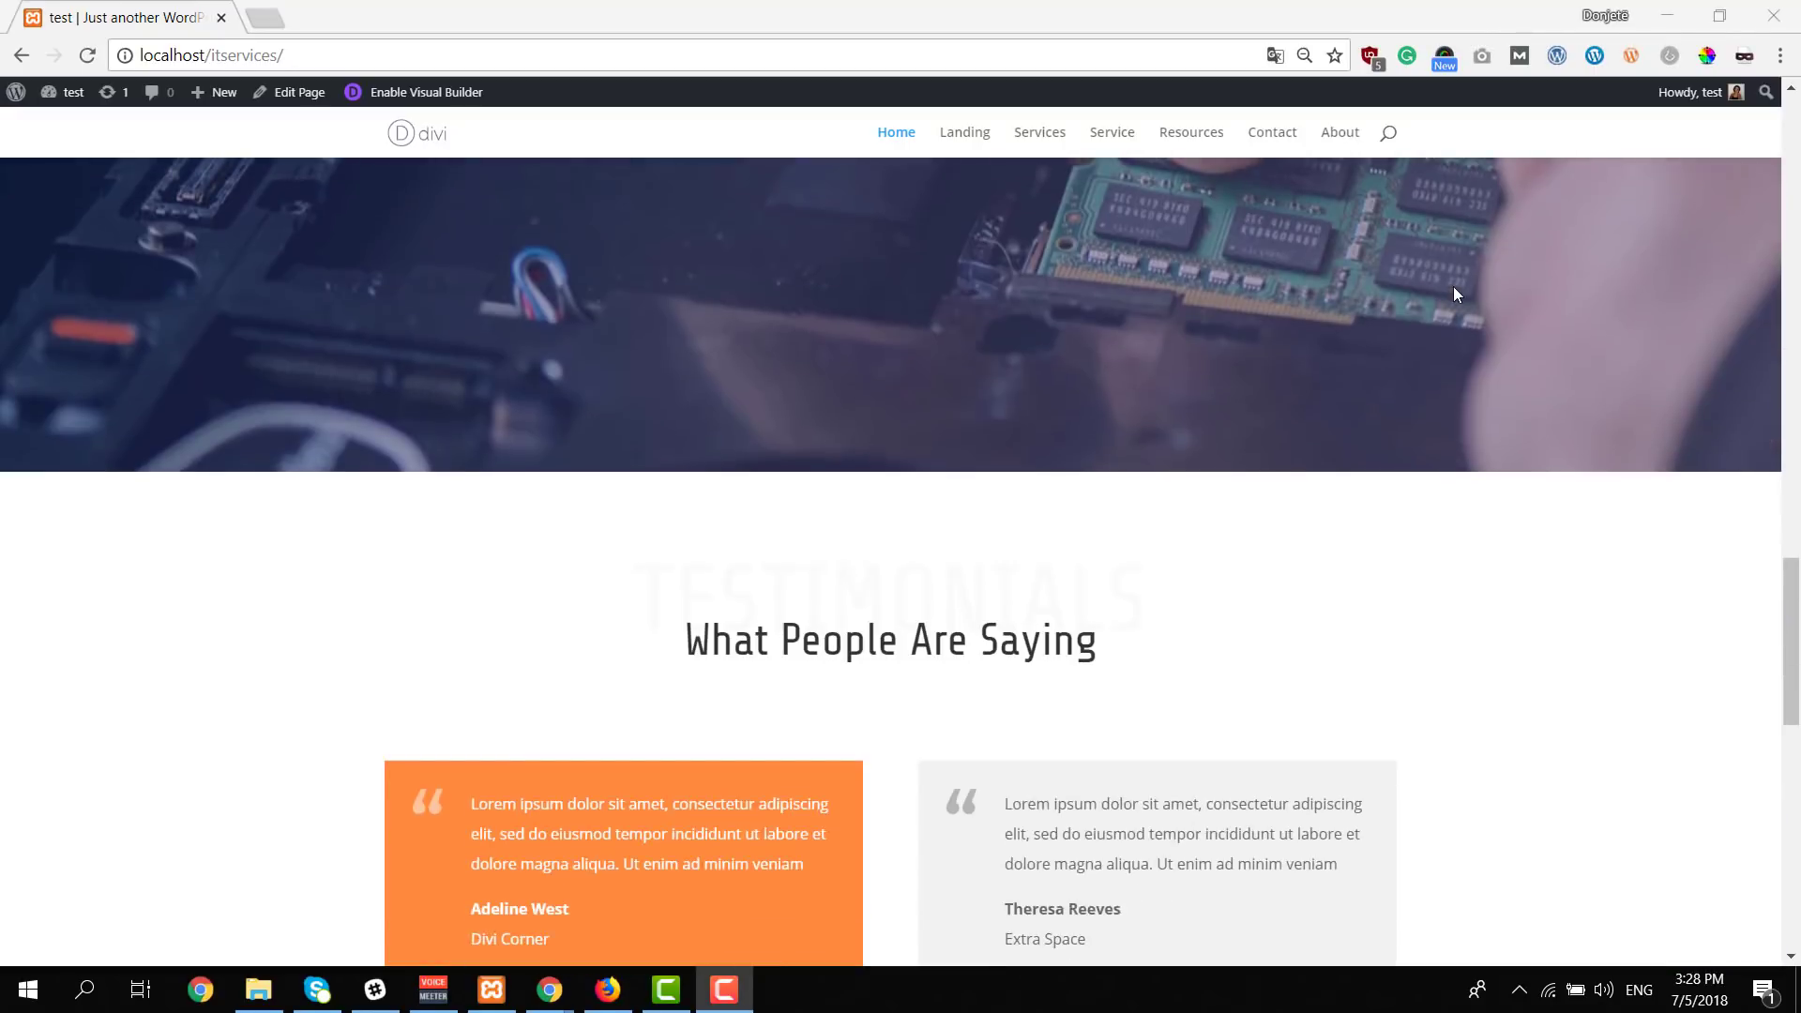
scroll(1457, 293, "down", 10)
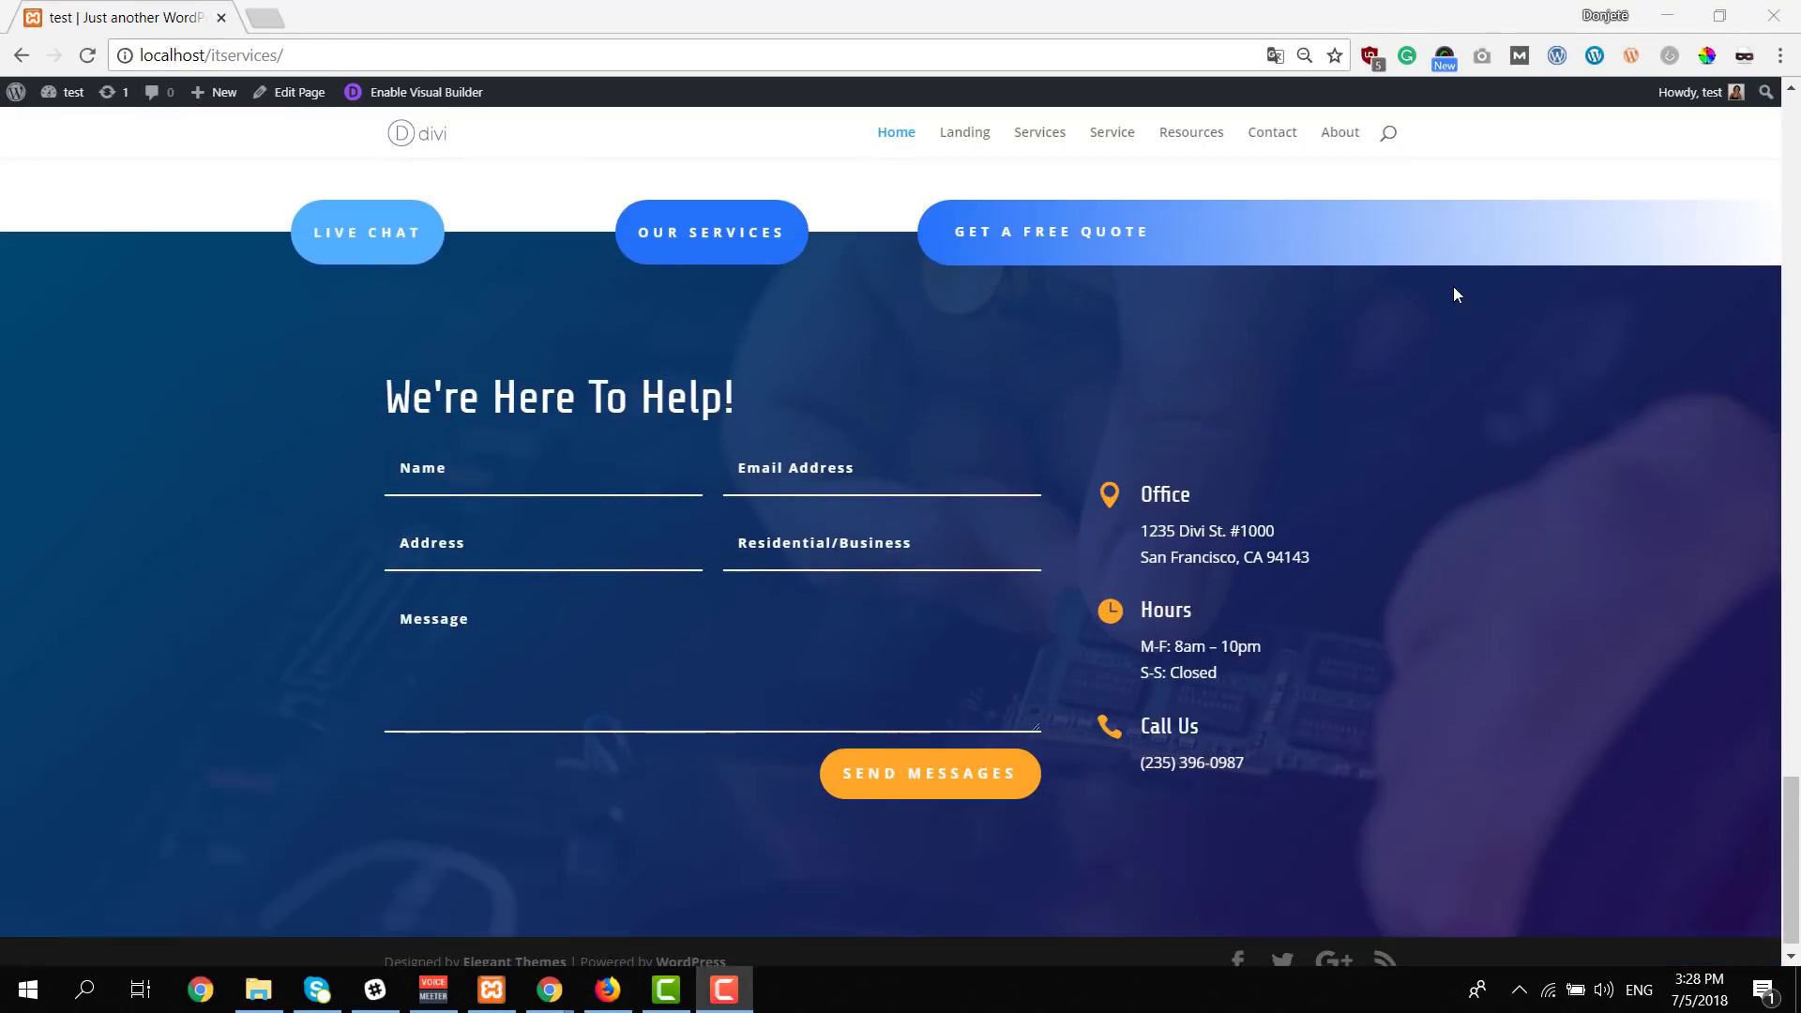
scroll(1412, 317, "up", 15)
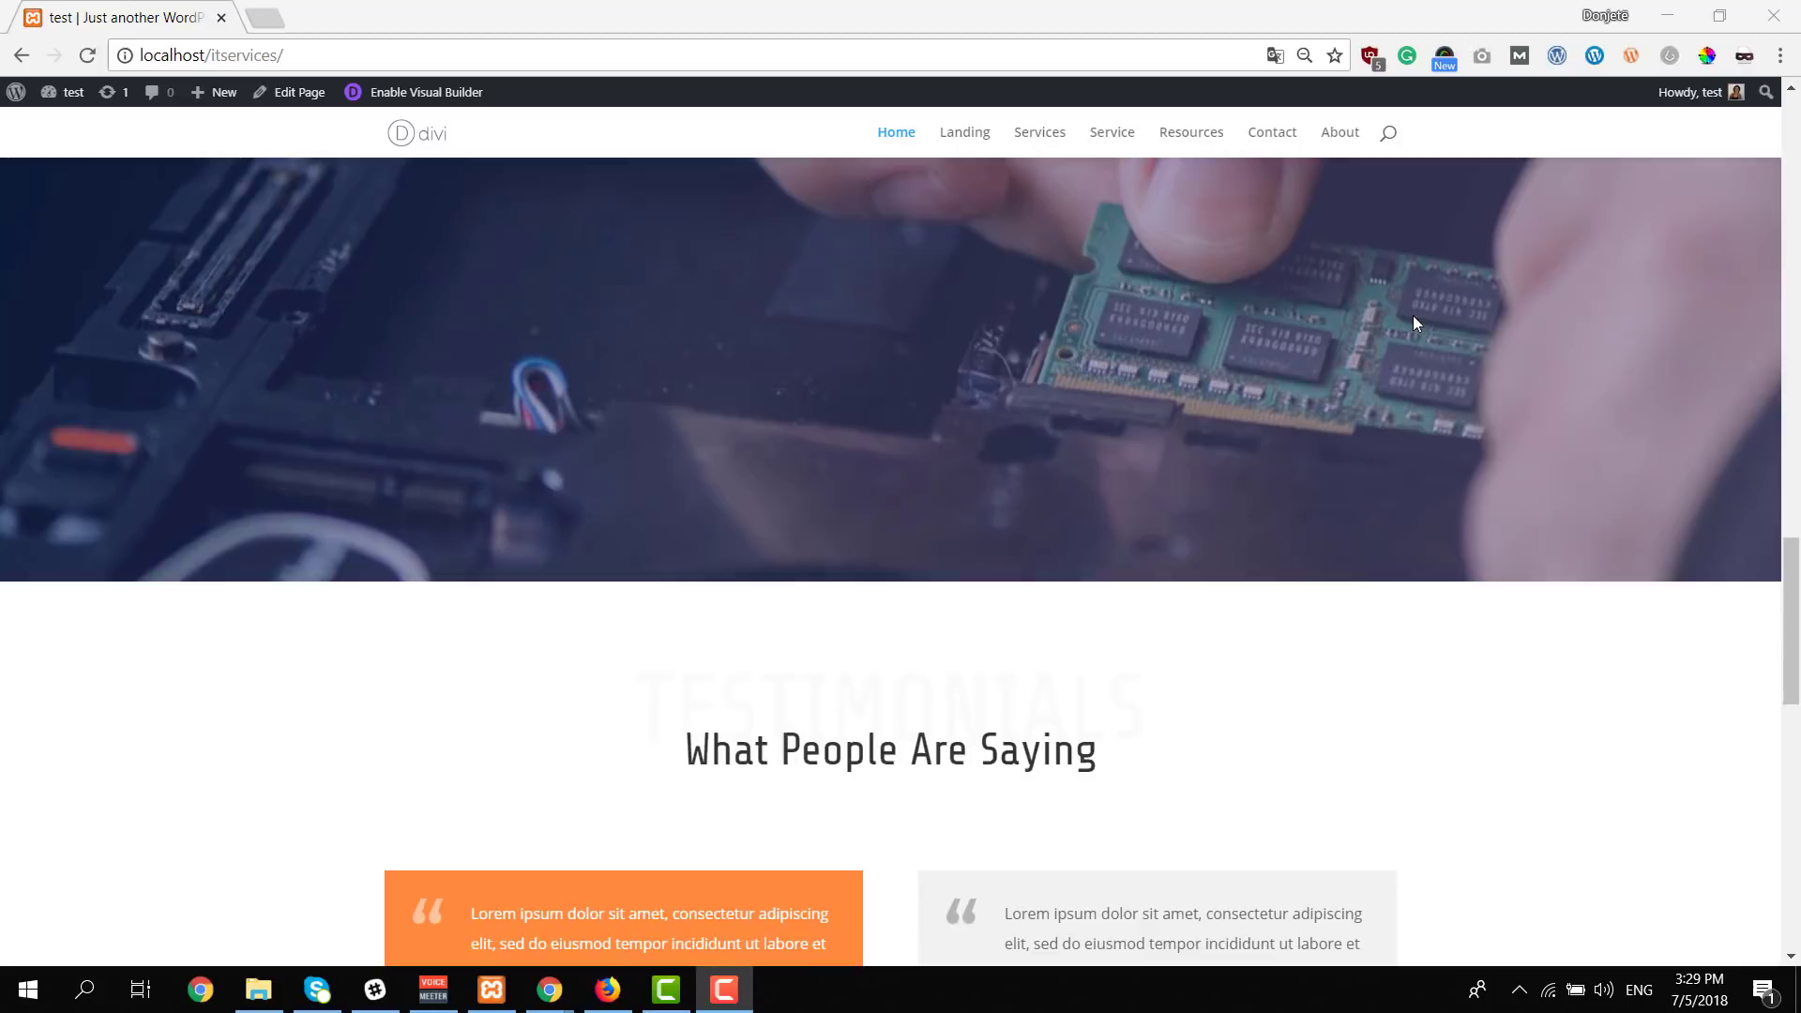
scroll(1412, 322, "up", 13)
scroll(1435, 321, "down", 6)
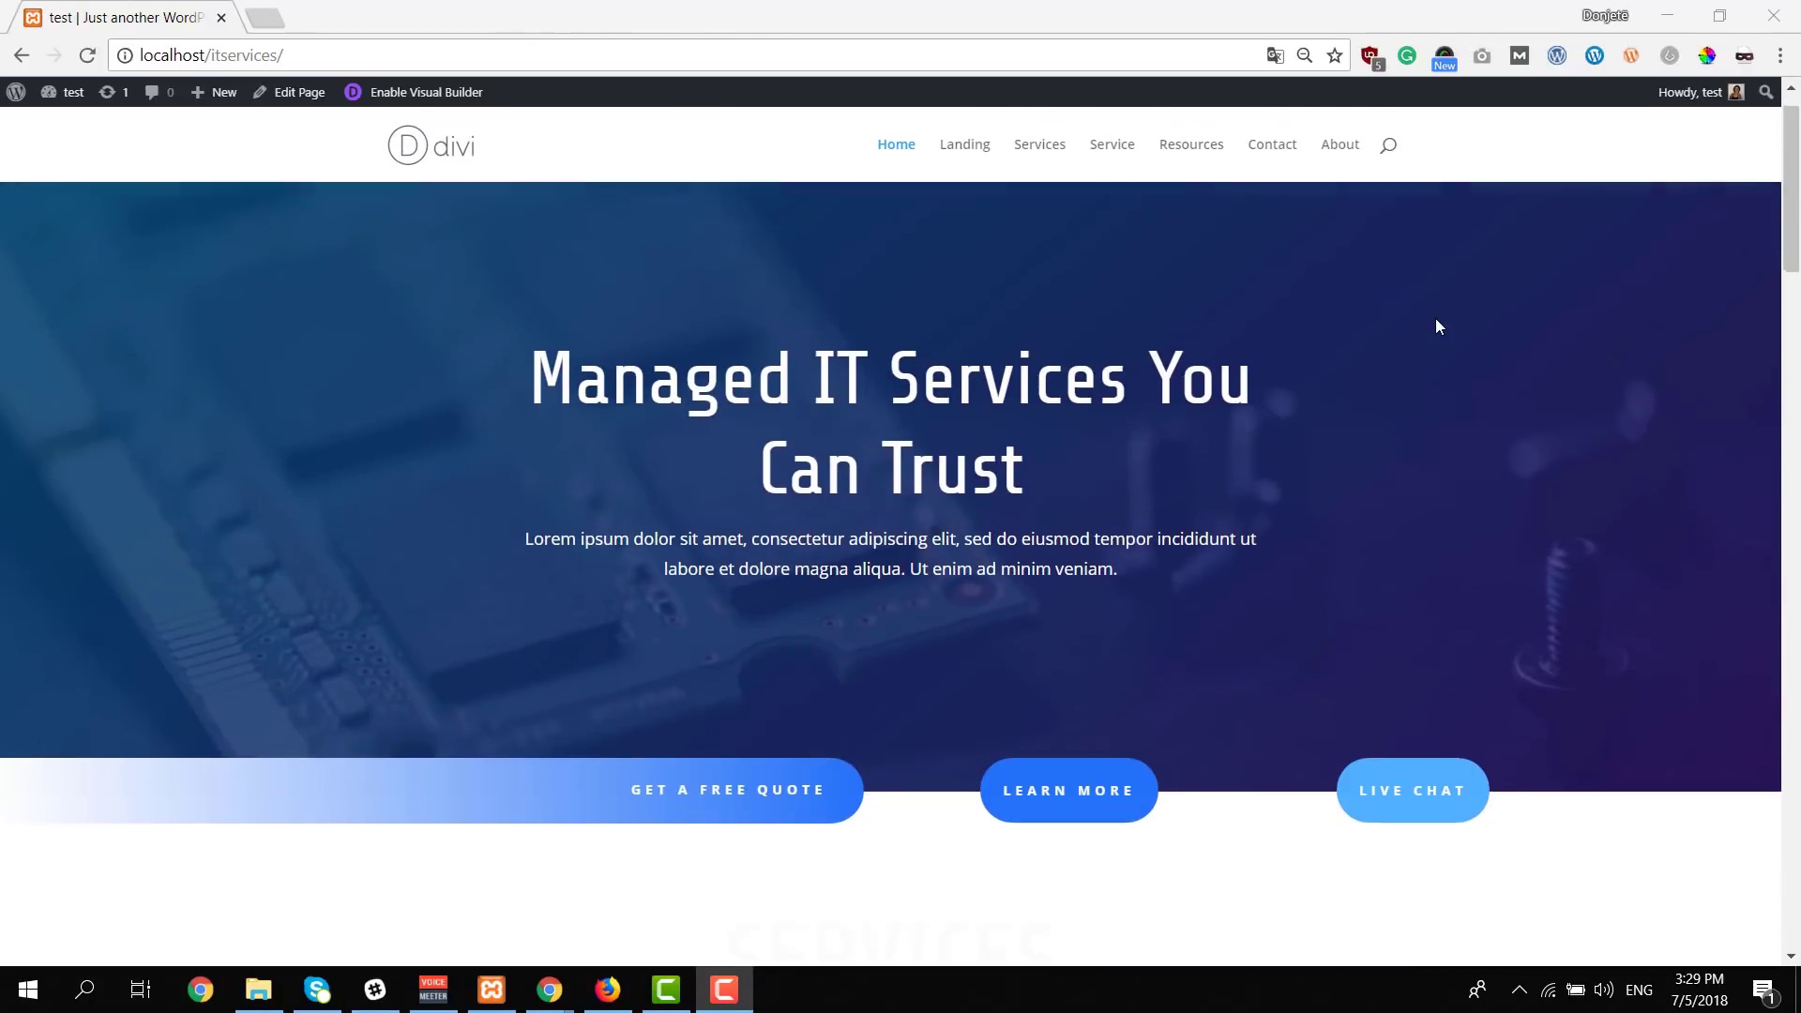
scroll(1287, 340, "up", 6)
scroll(1287, 340, "down", 7)
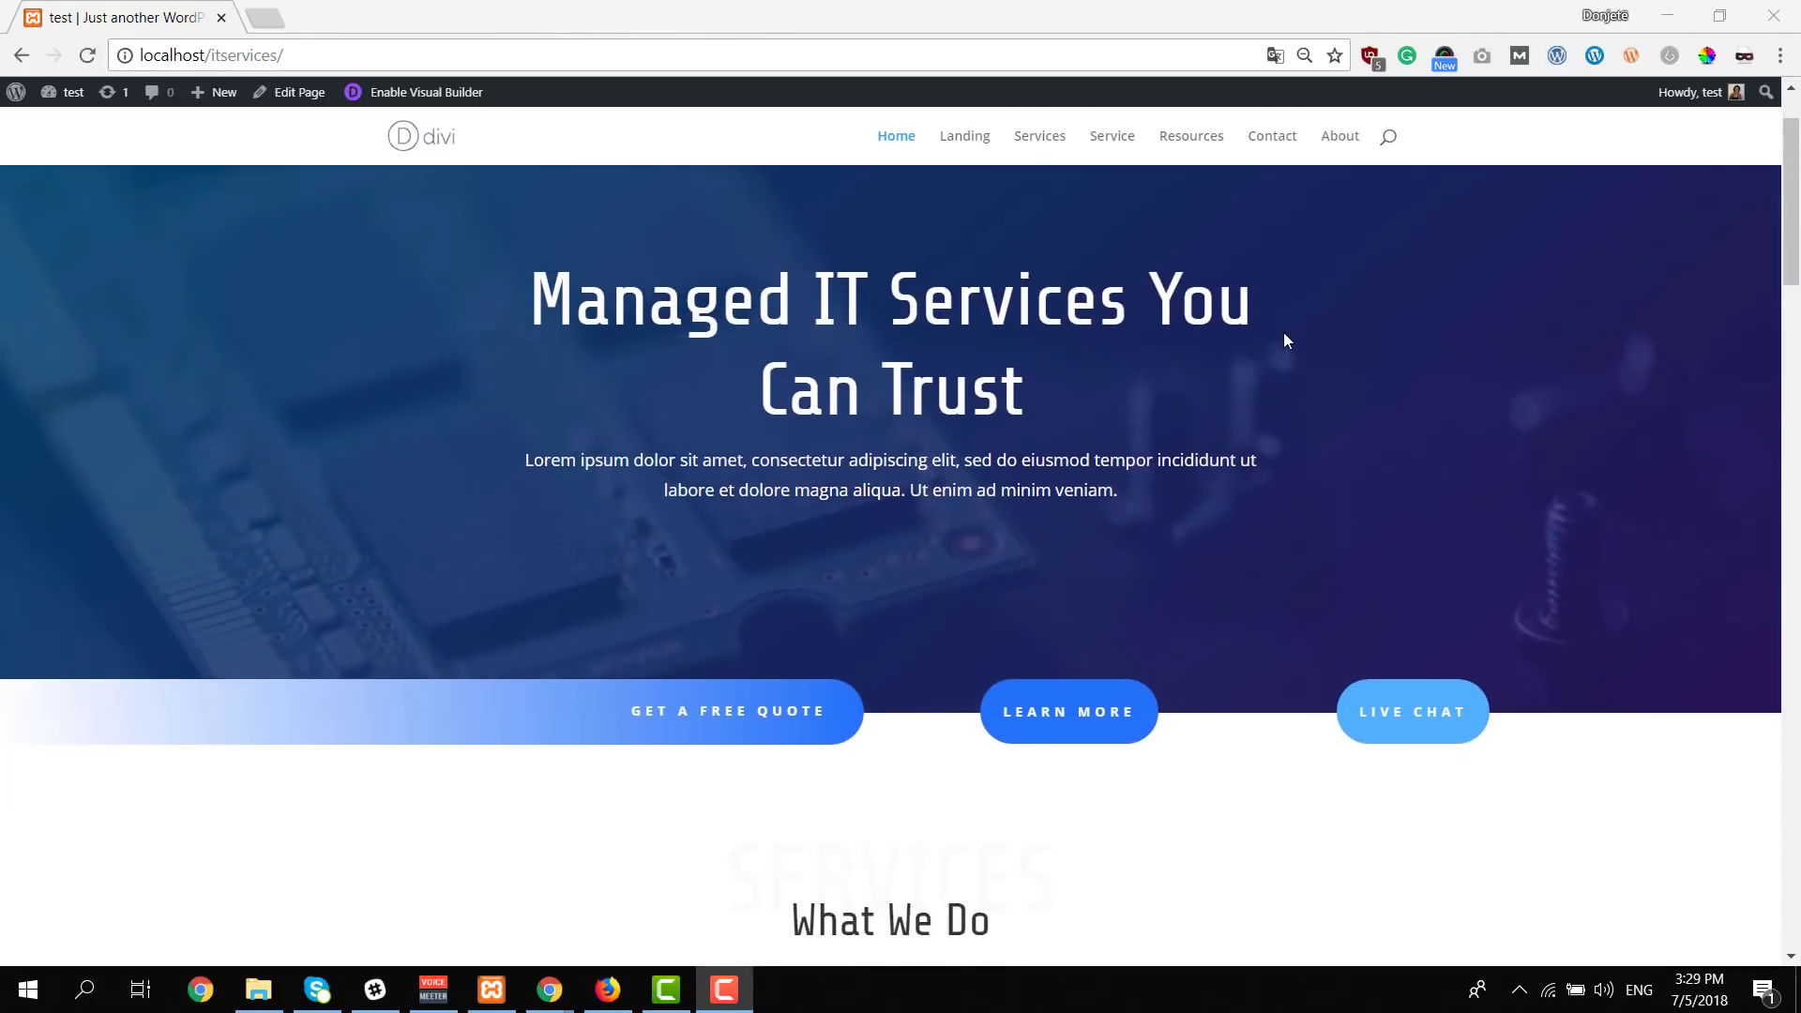
scroll(1287, 340, "down", 5)
scroll(1287, 341, "up", 6)
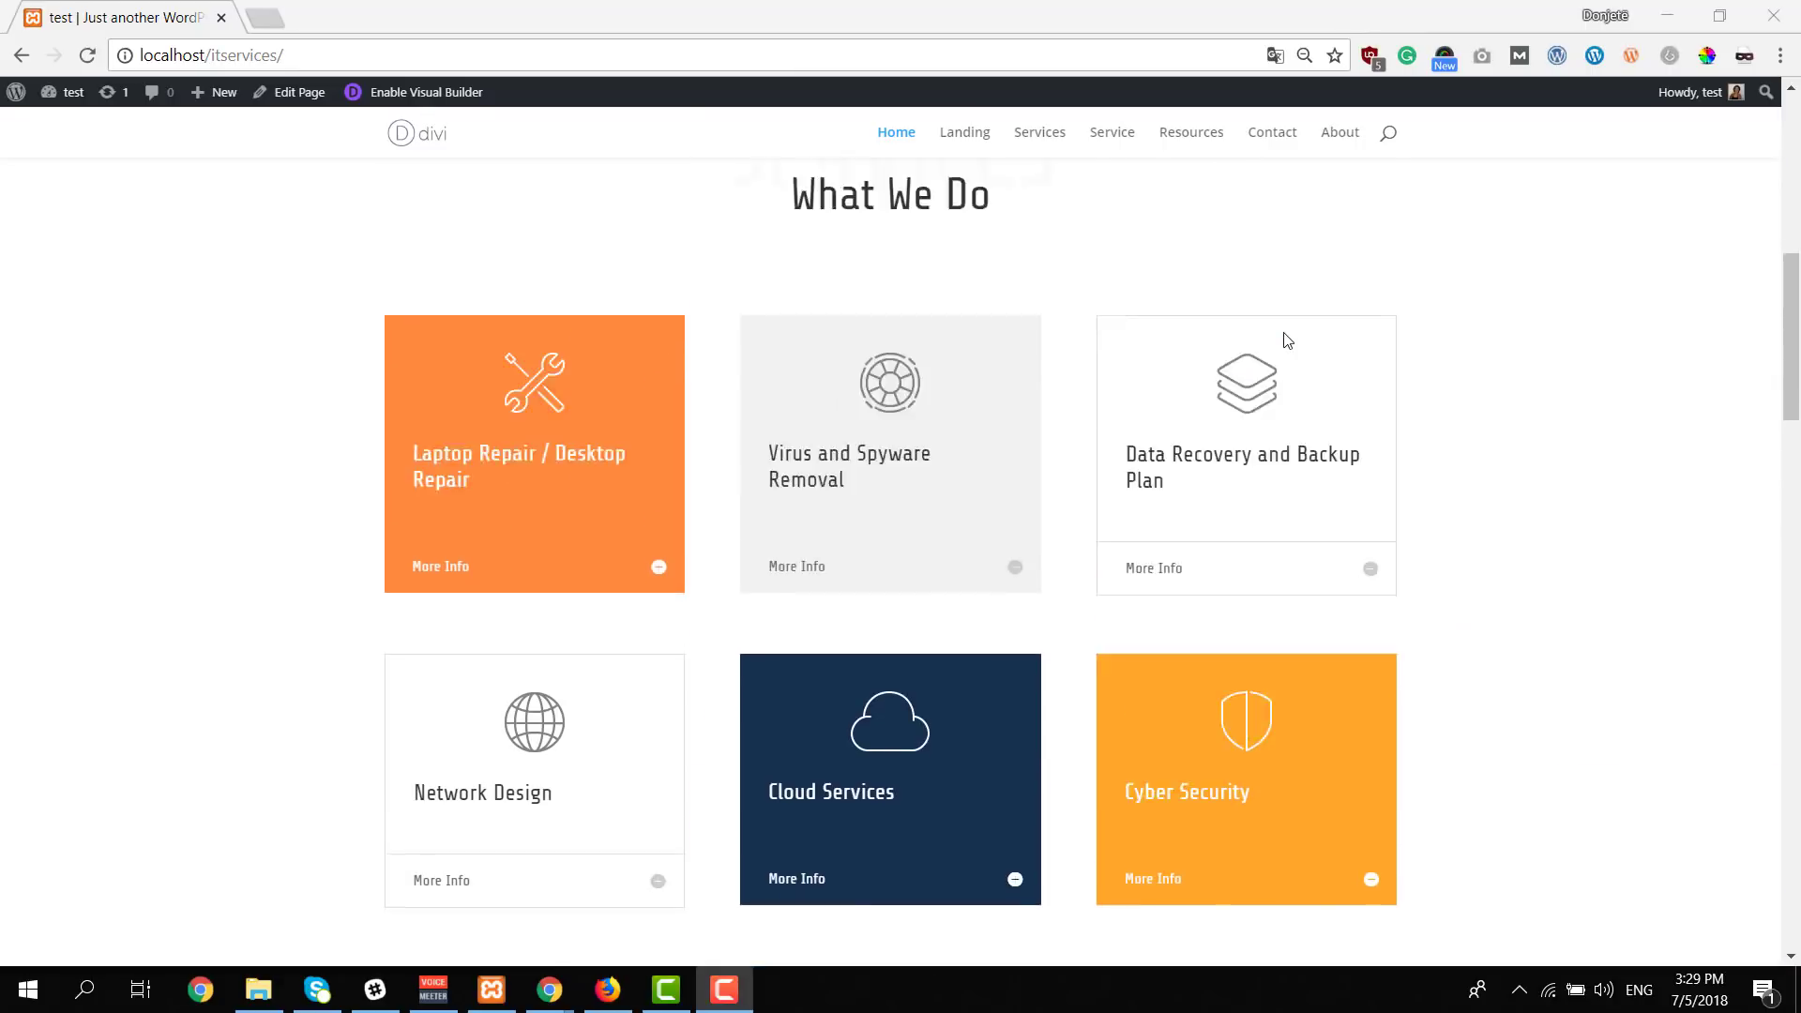
scroll(1287, 339, "up", 6)
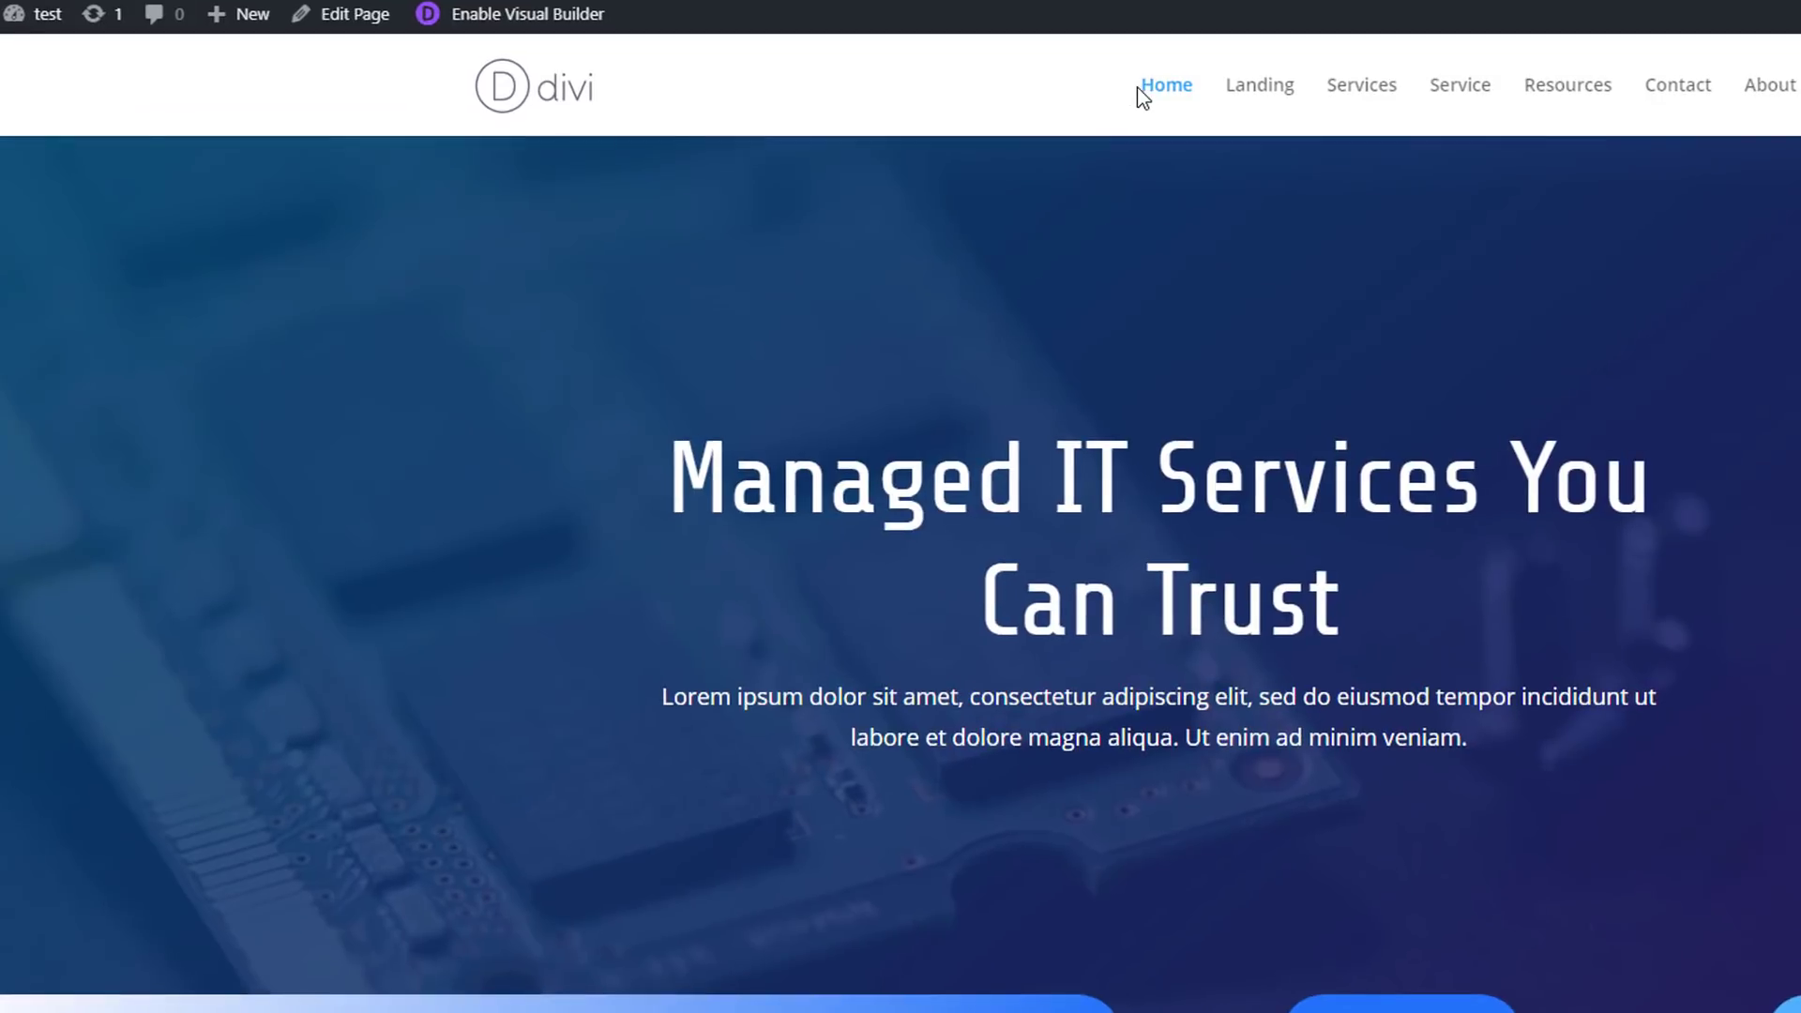
Step: Enable the Visual Builder and preview the IT Services page at tablet width
left_click(531, 29)
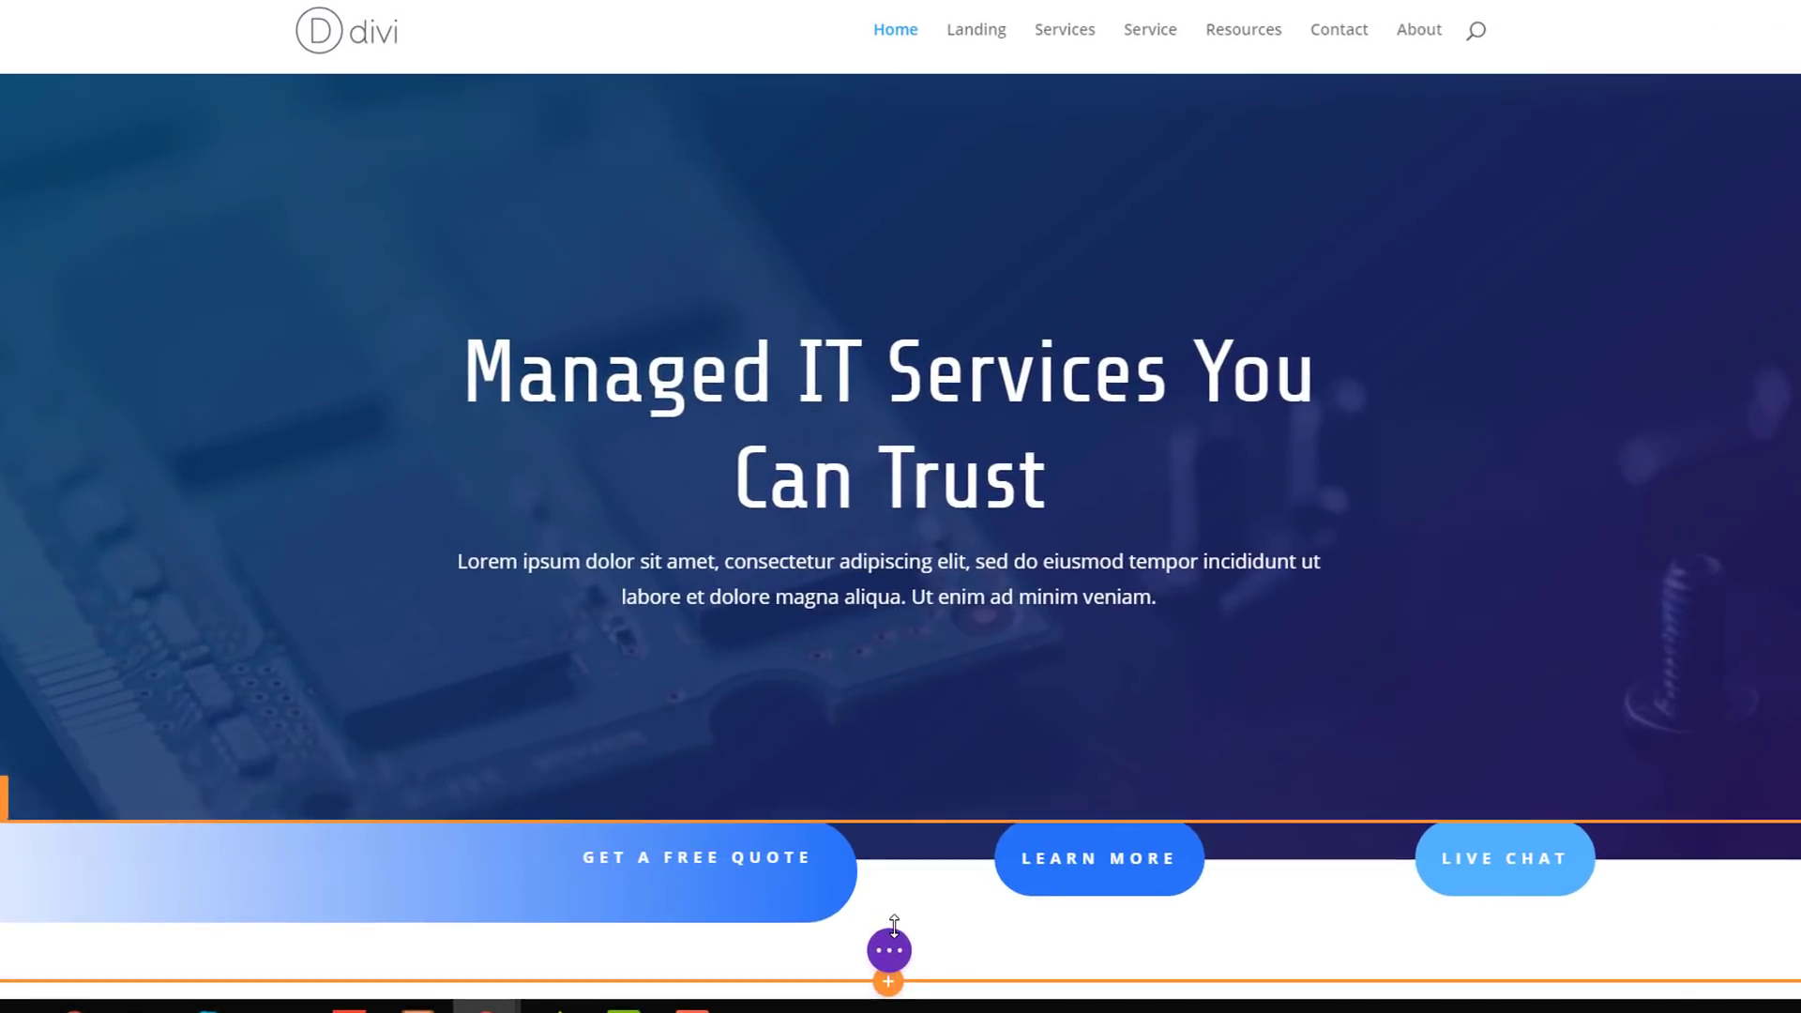
left_click(889, 951)
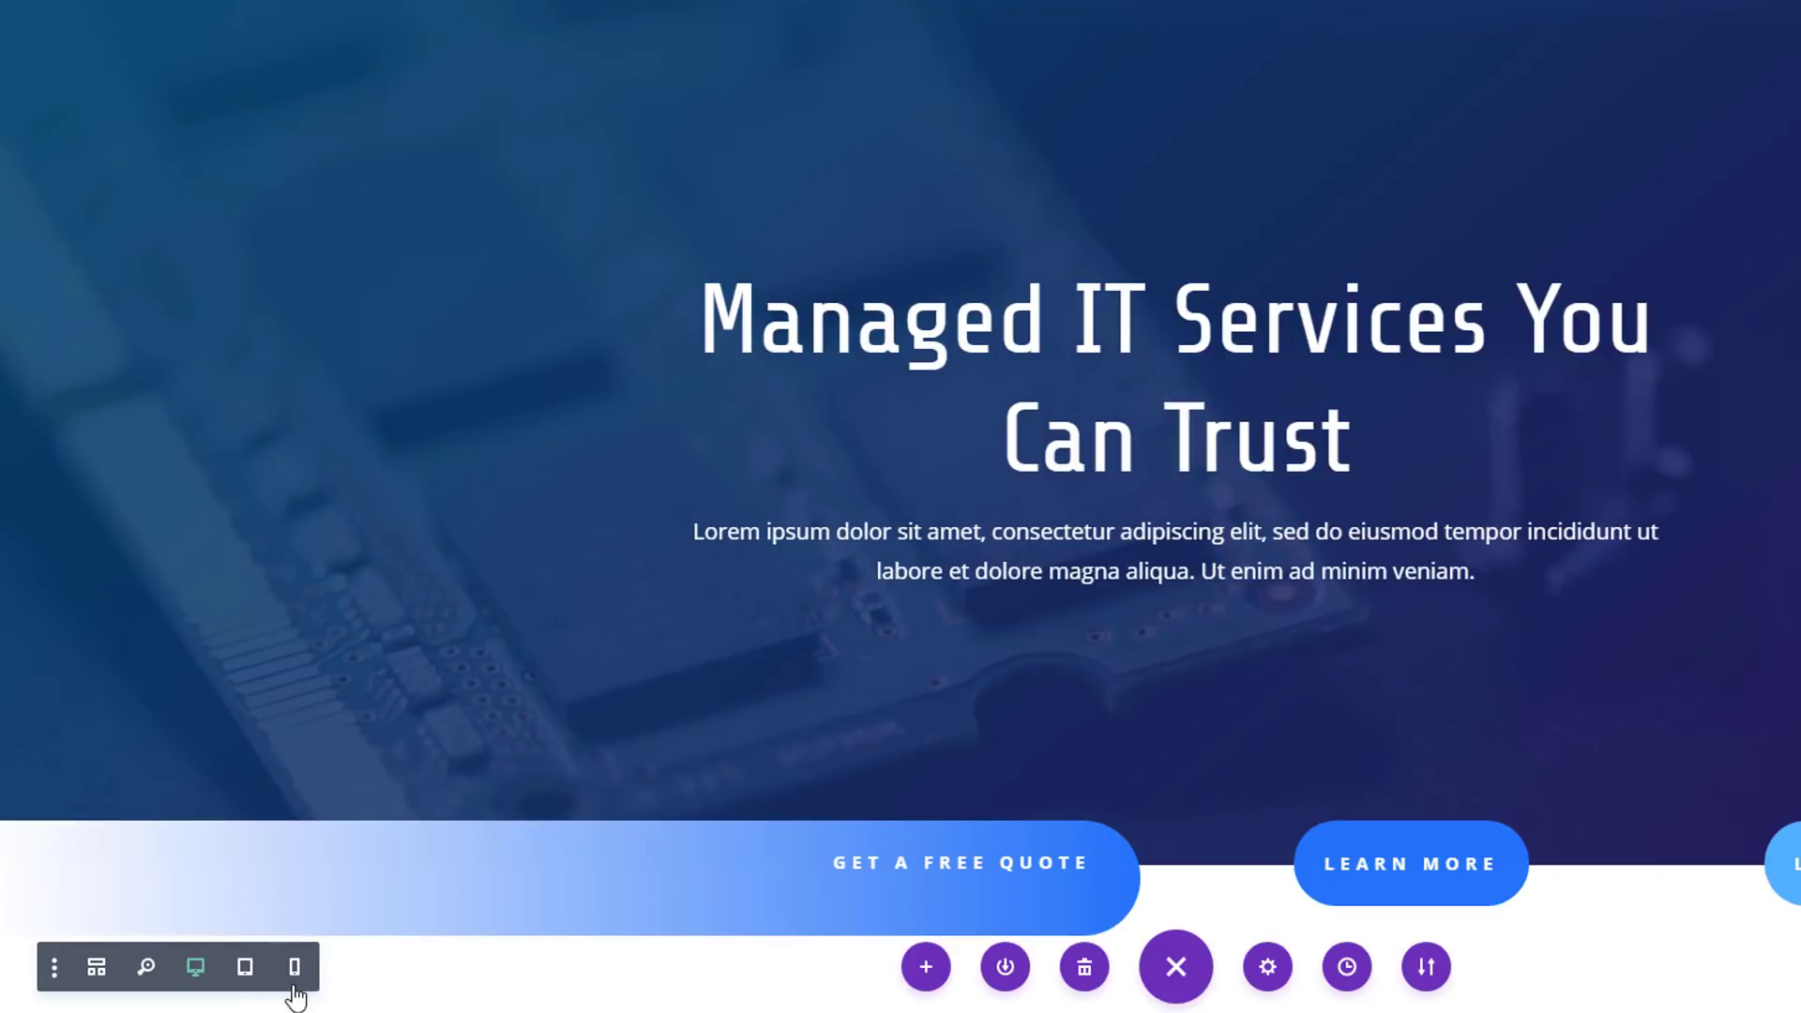
left_click(246, 969)
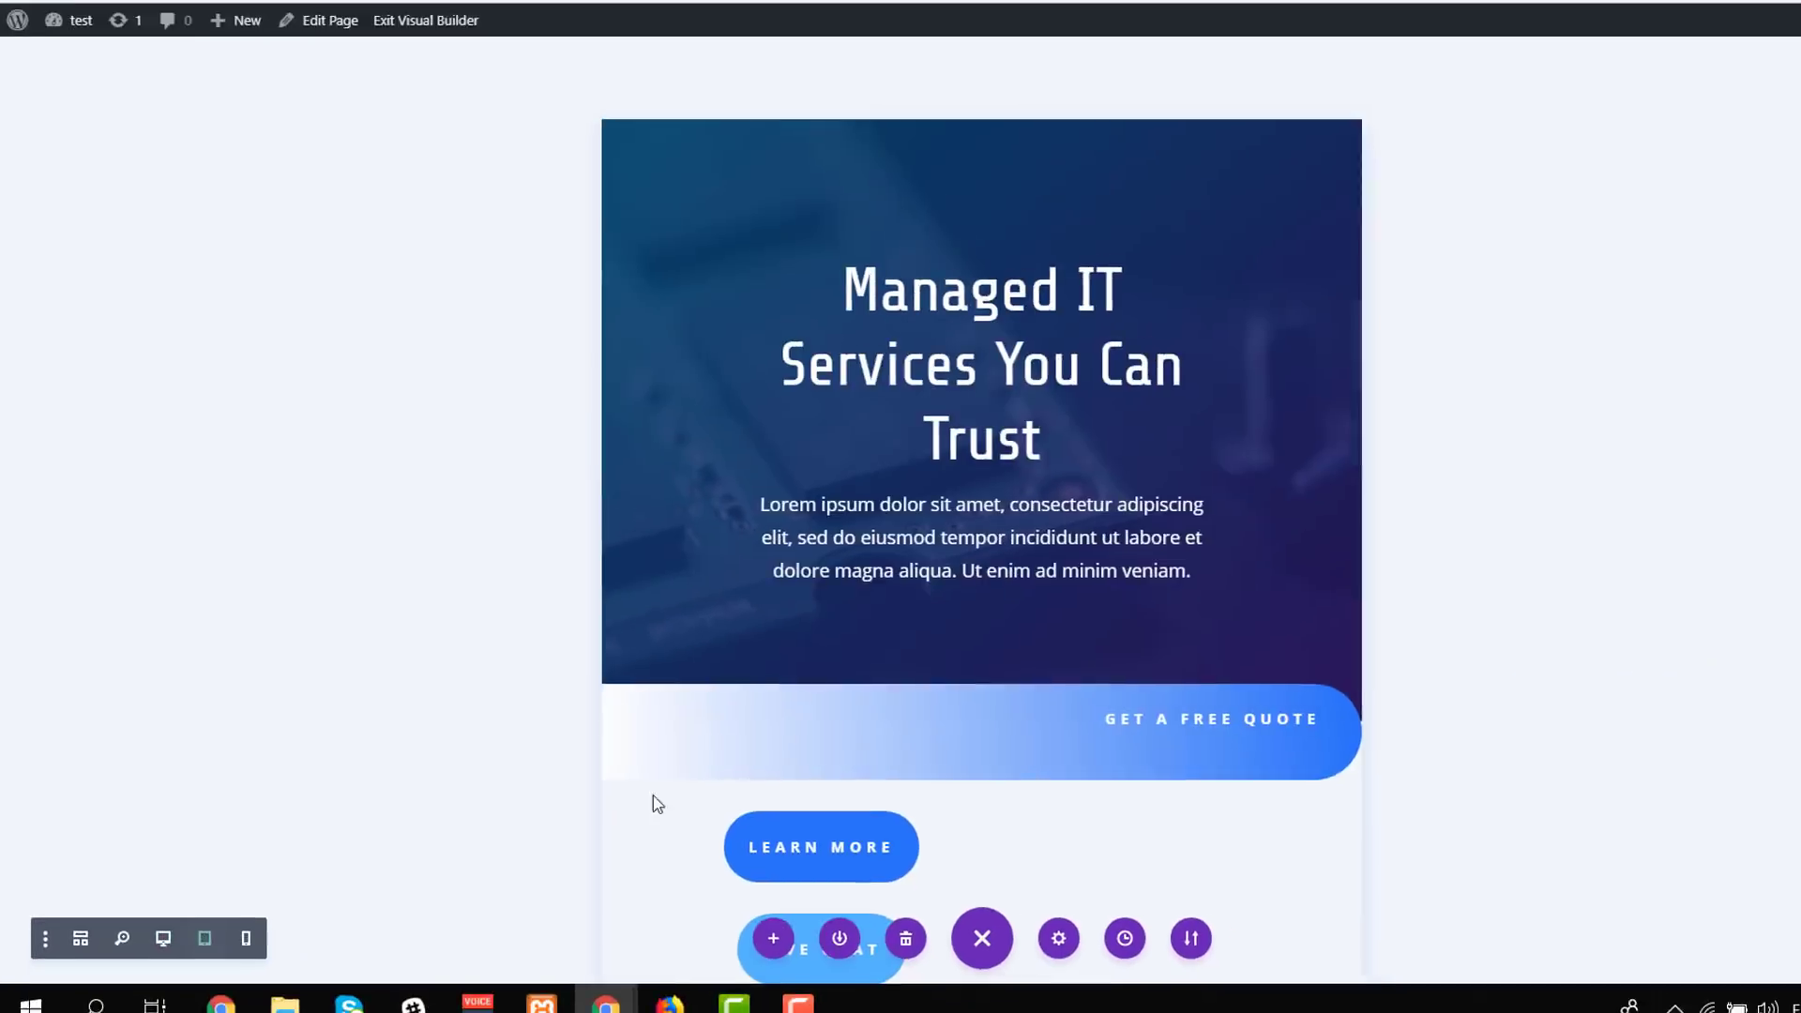
scroll(1292, 437, "down", 5)
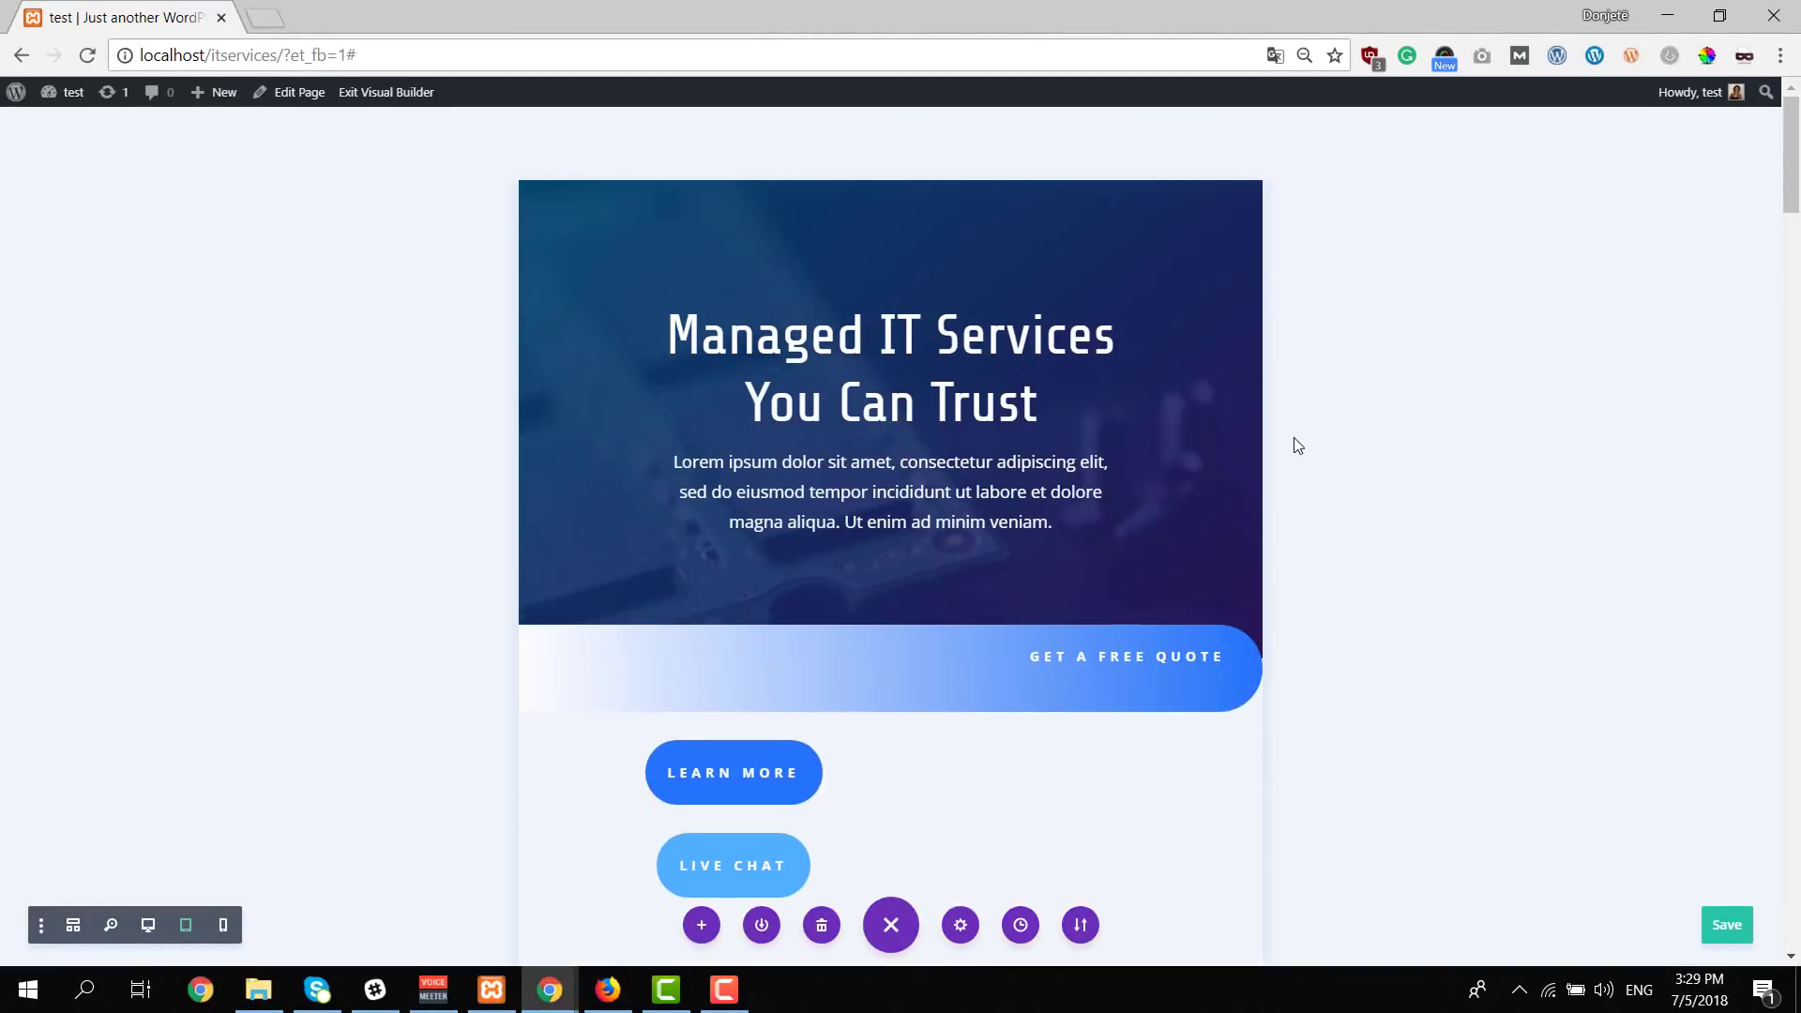
scroll(1292, 437, "down", 15)
scroll(1294, 438, "down", 20)
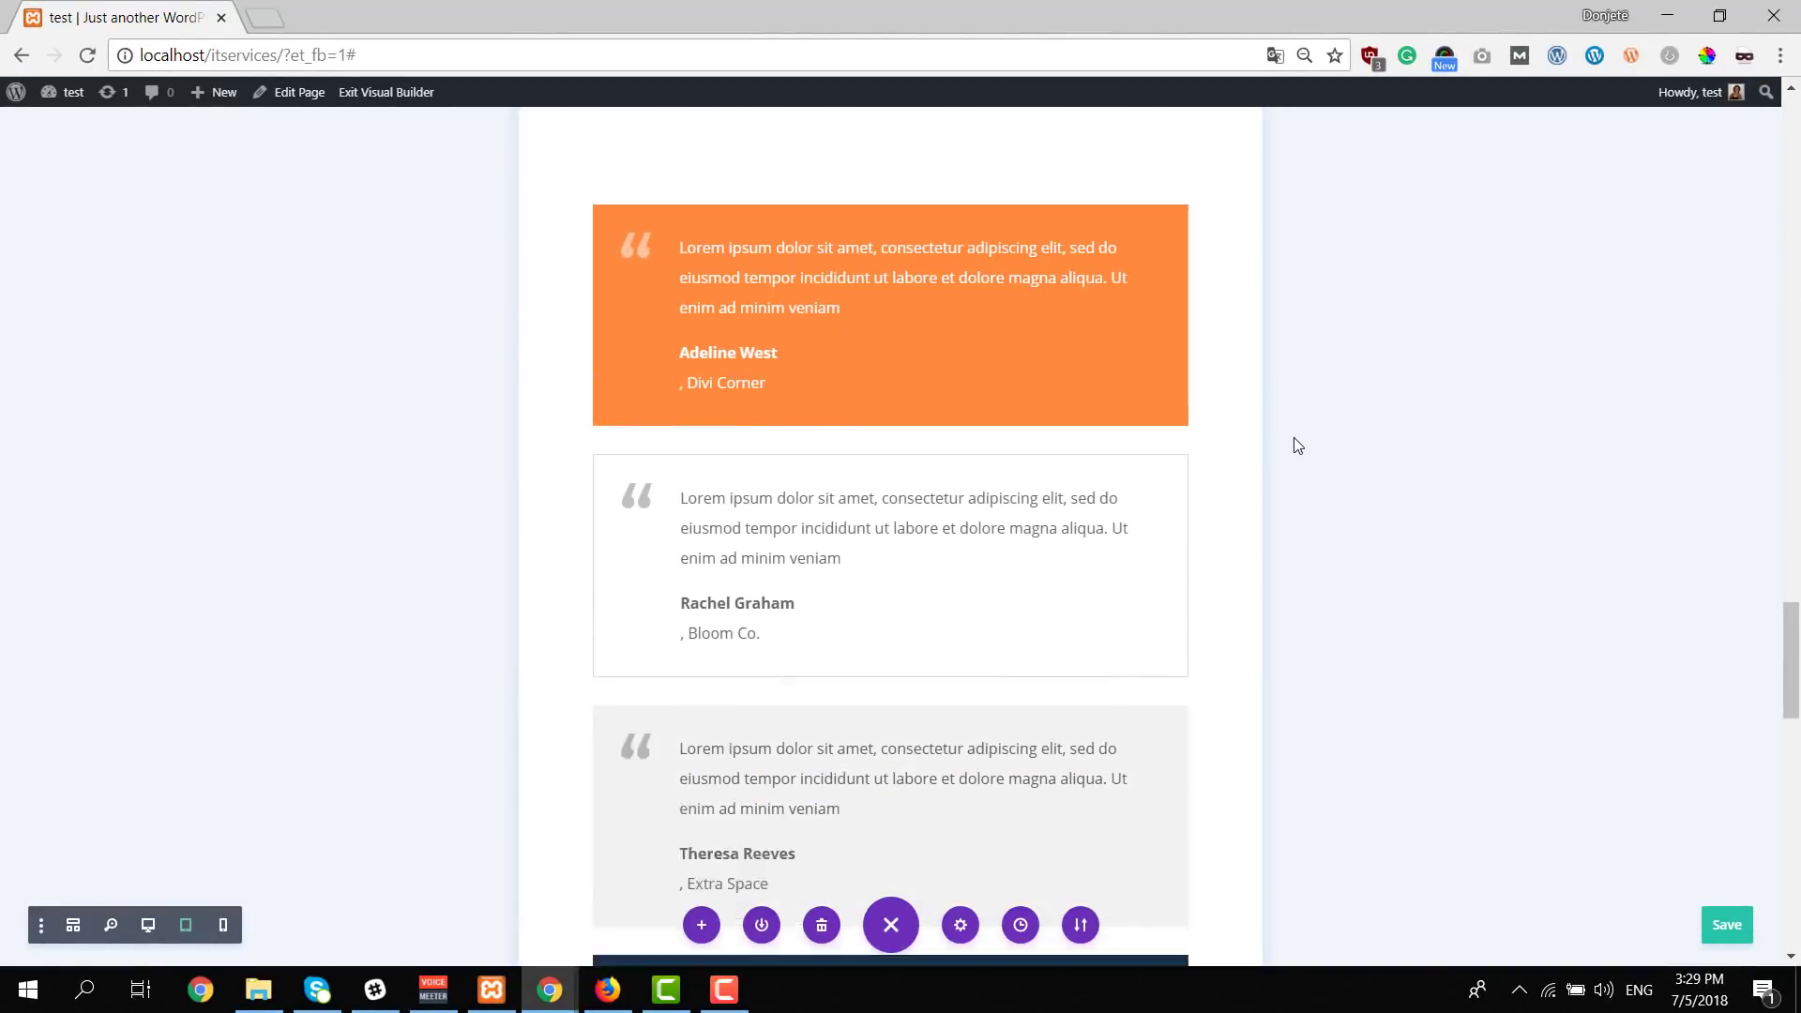
scroll(1296, 442, "down", 2)
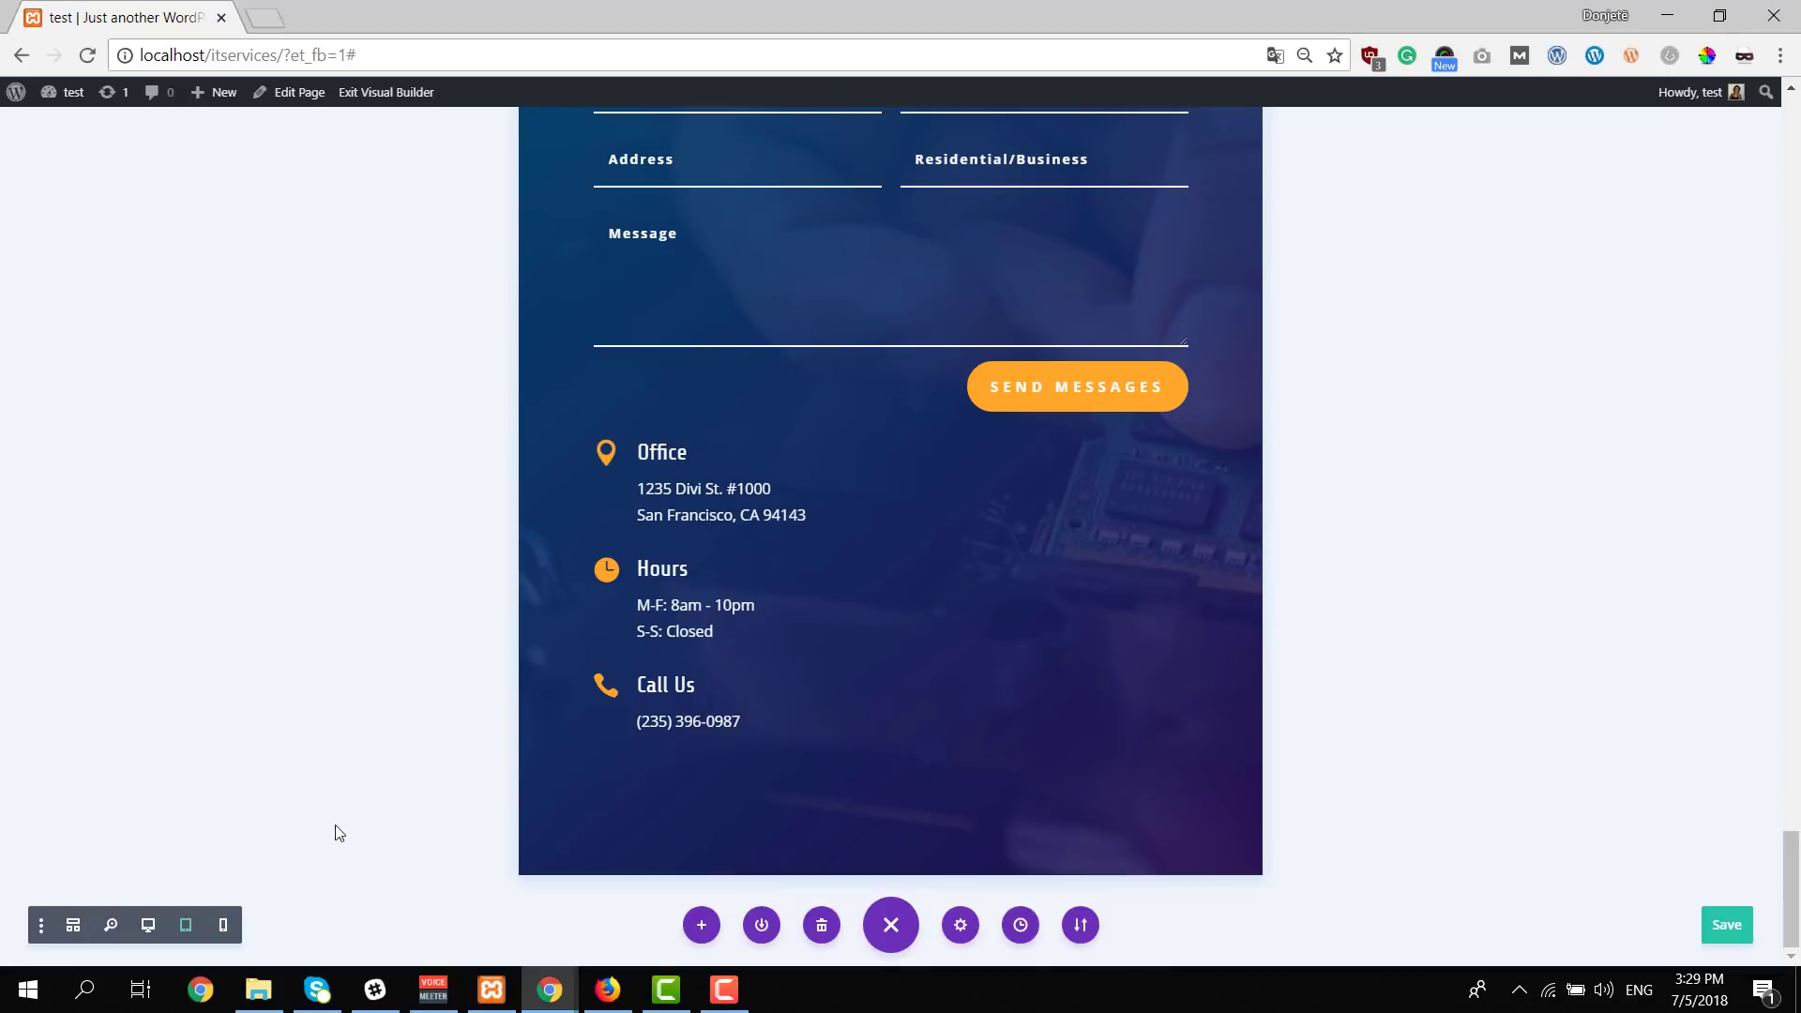
Step: Preview the page at phone width, then return to desktop view
left_click(225, 927)
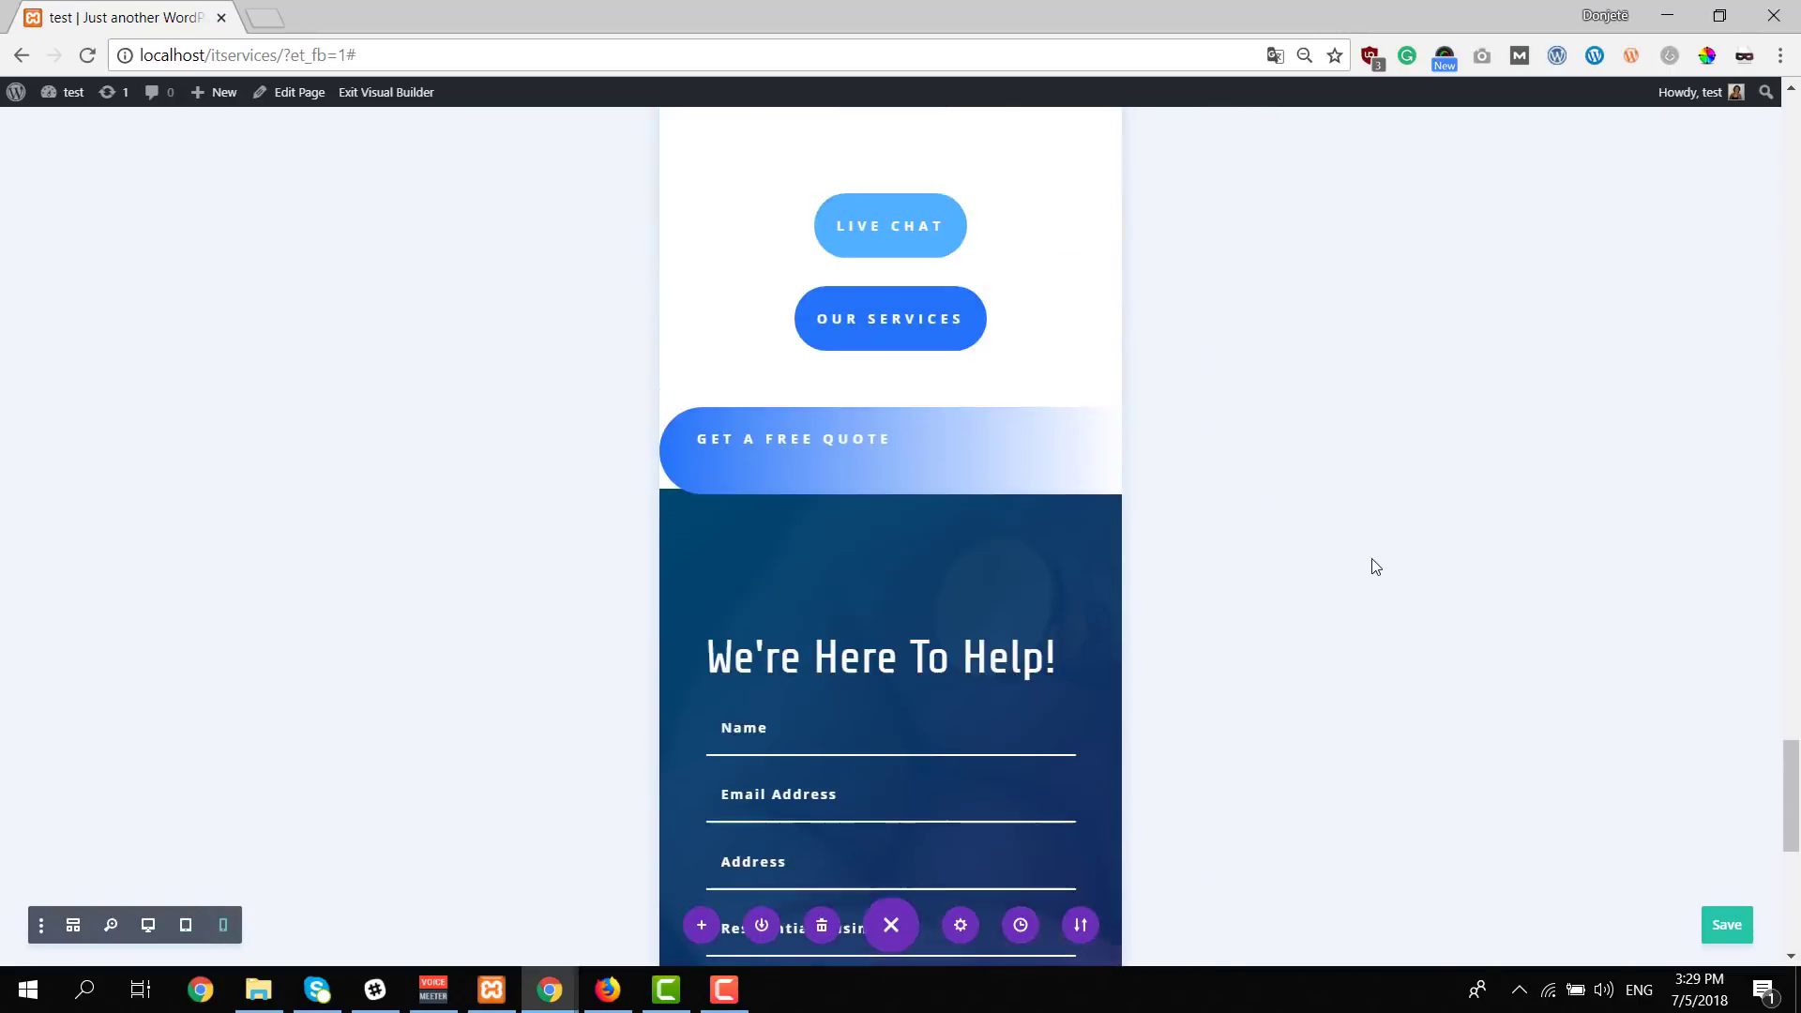
scroll(1372, 560, "up", 10)
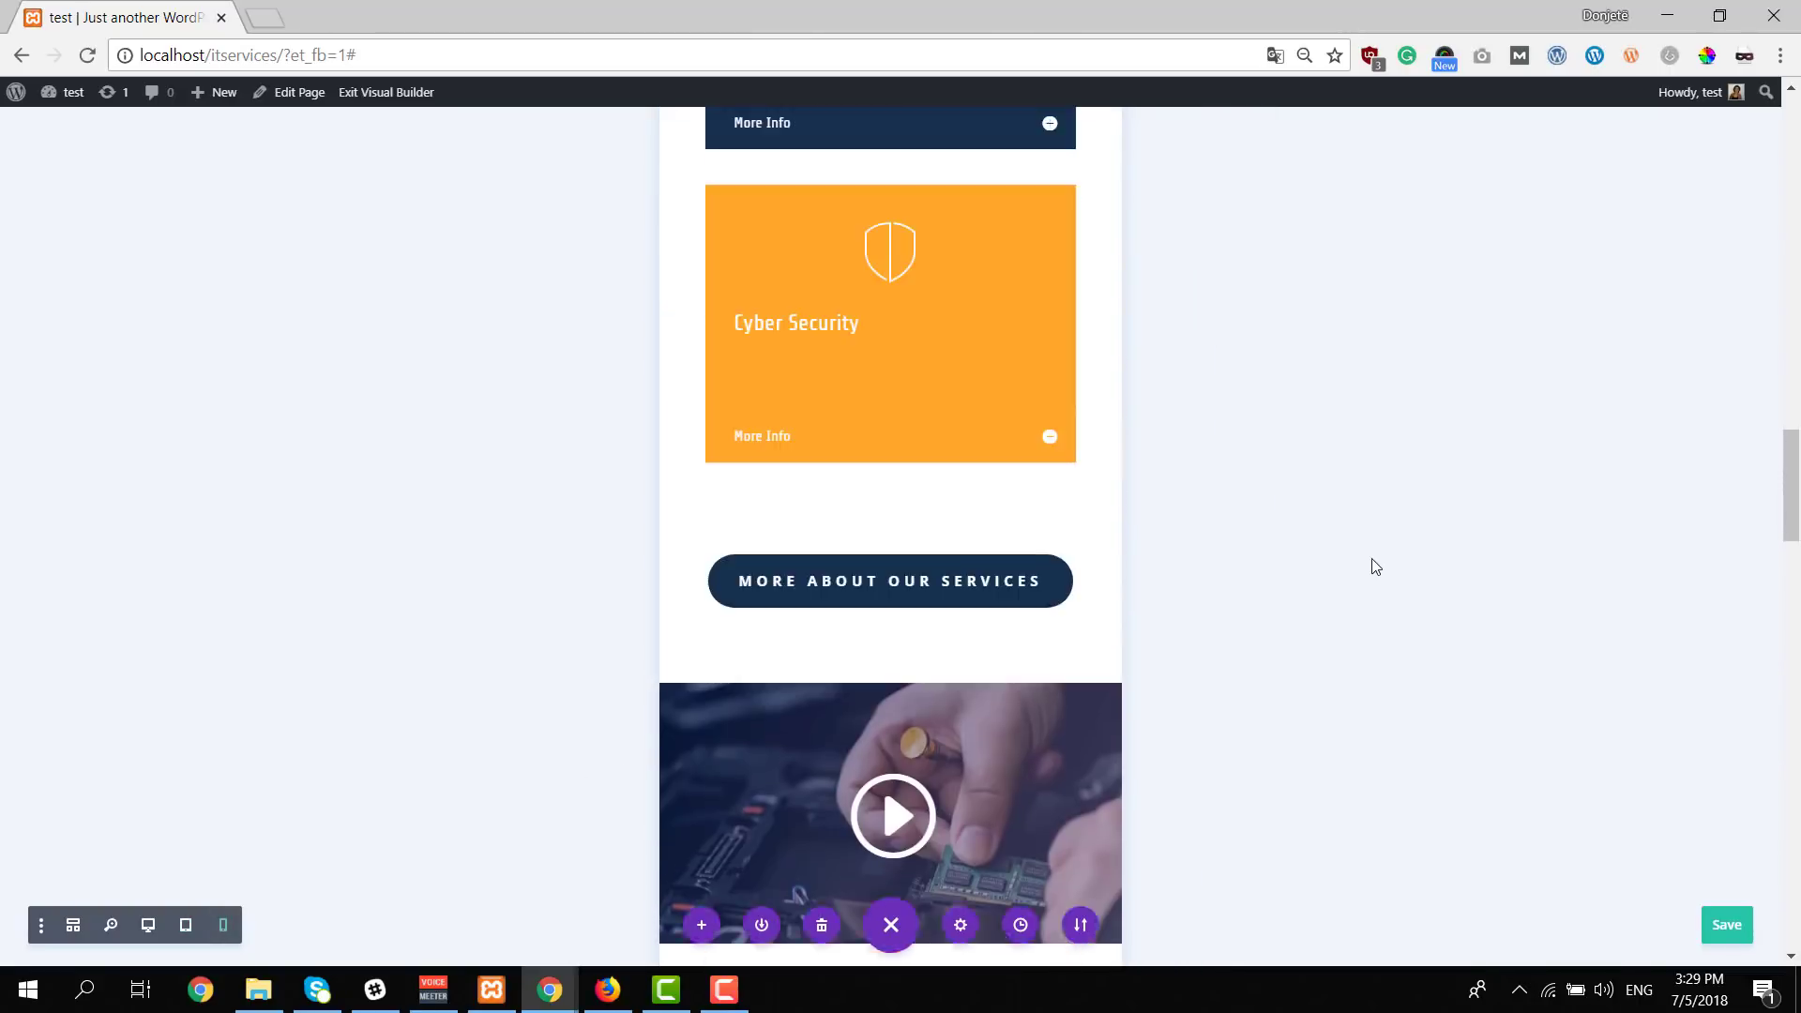
scroll(1371, 560, "up", 14)
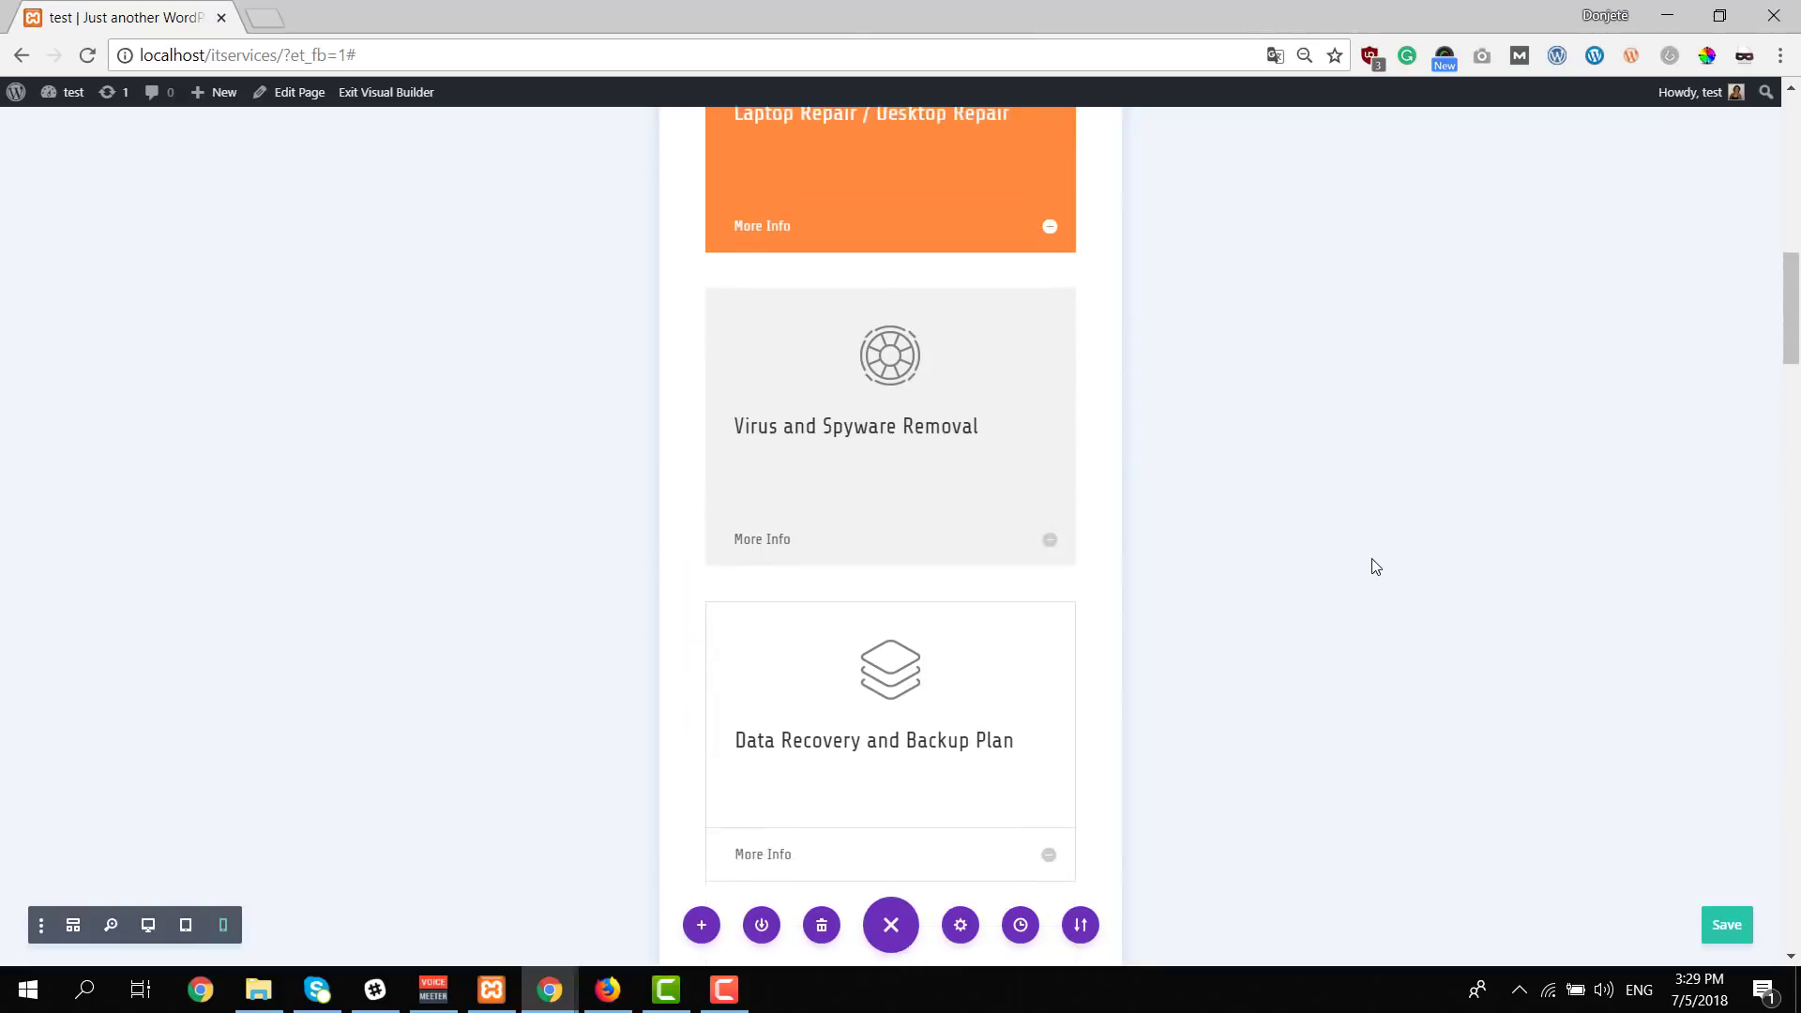
scroll(1375, 565, "up", 10)
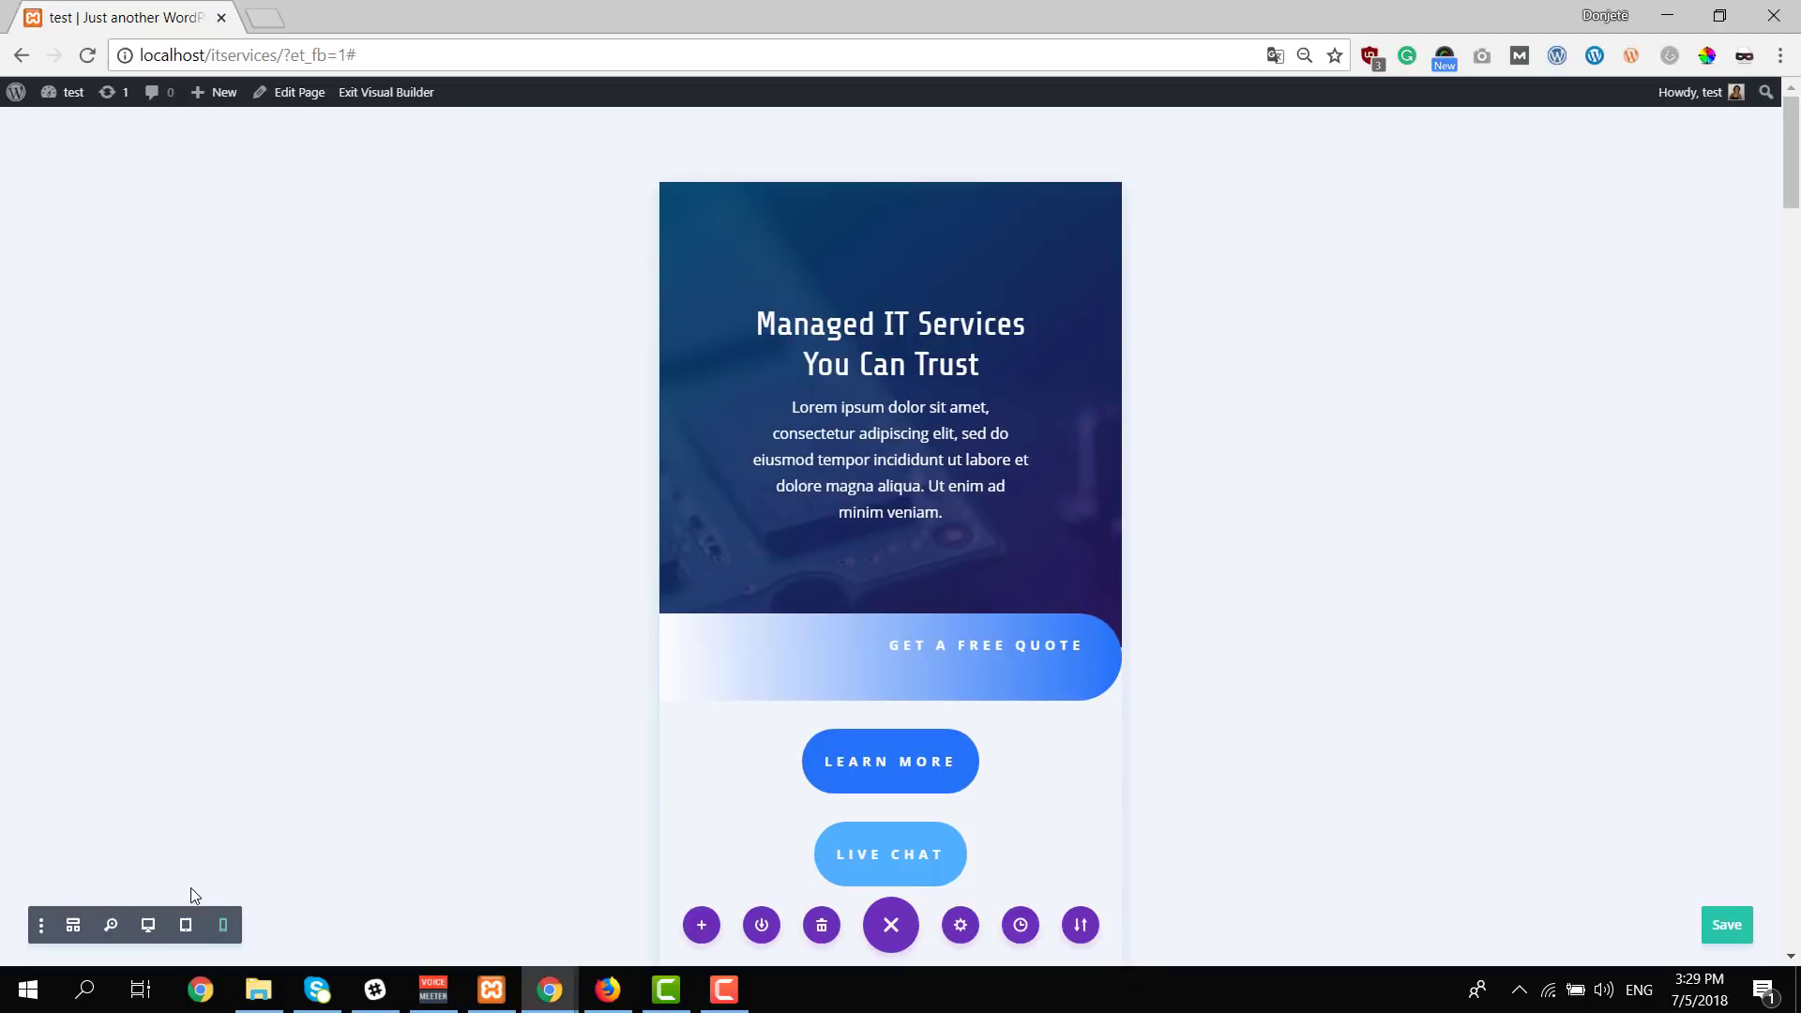
left_click(149, 928)
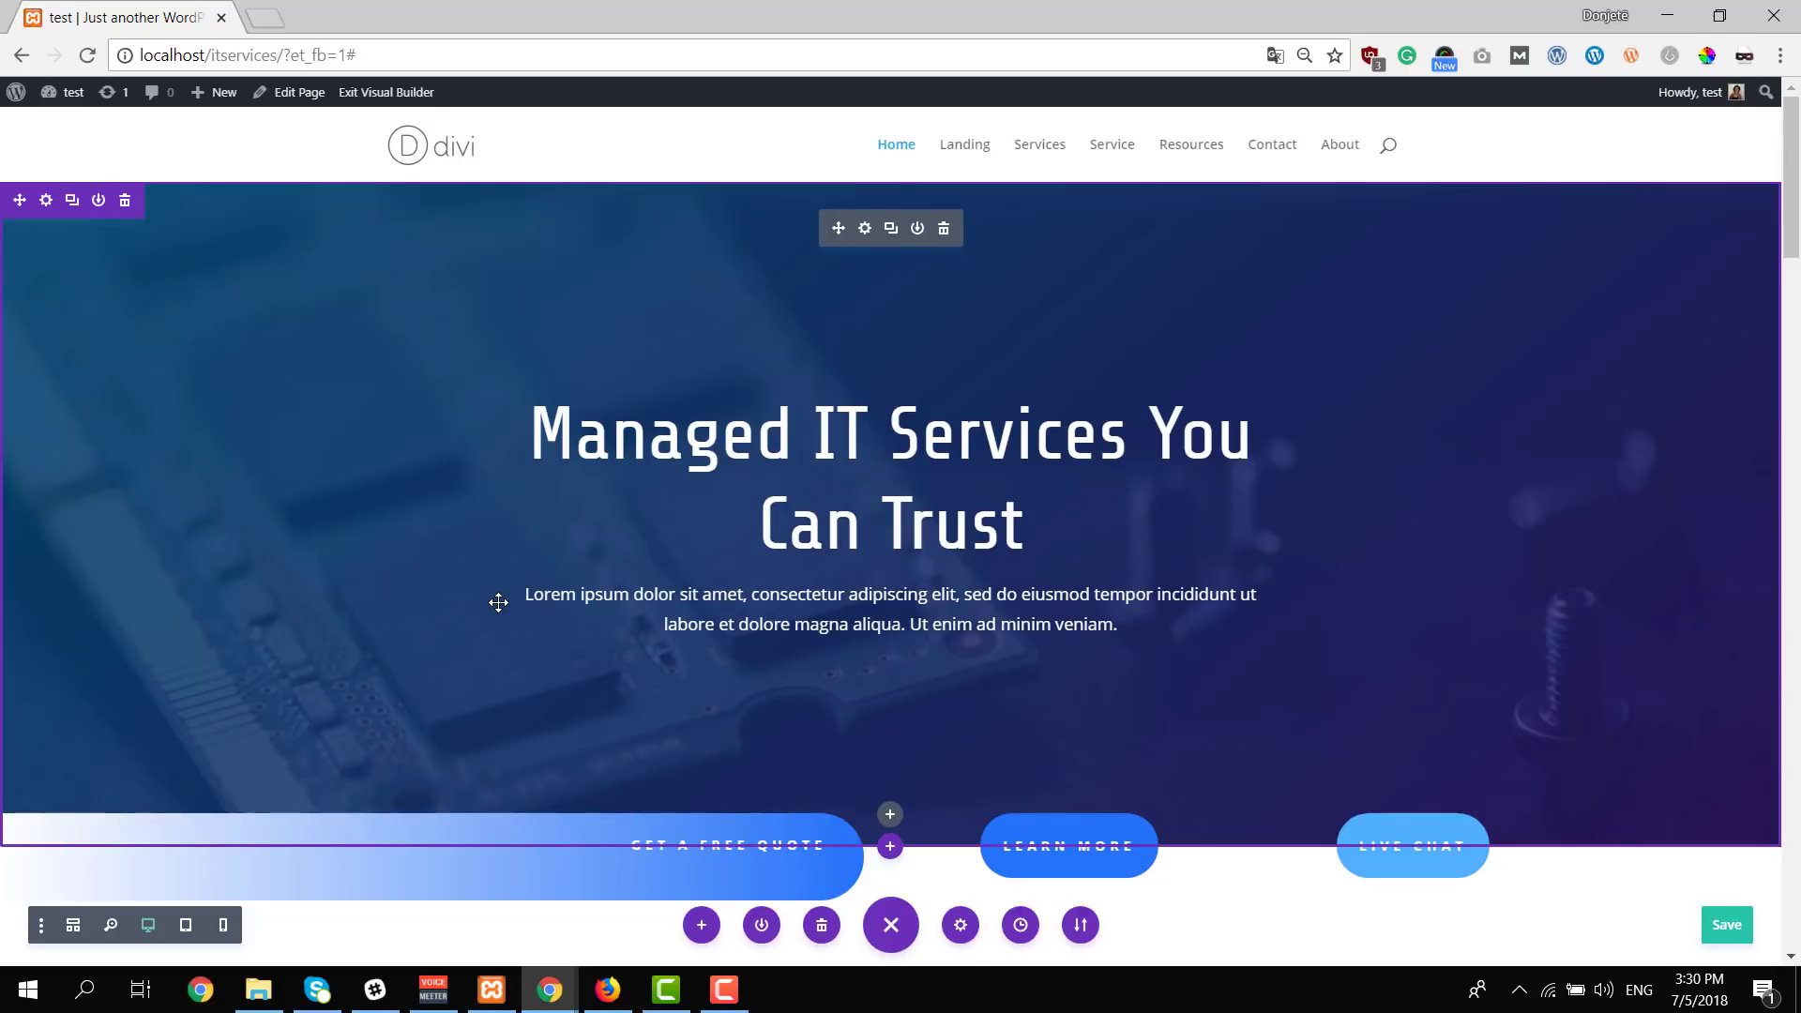
Step: Open the hero's Fullwidth Header settings, then close them keeping changes
scroll(498, 603, "down", 5)
scroll(498, 602, "up", 5)
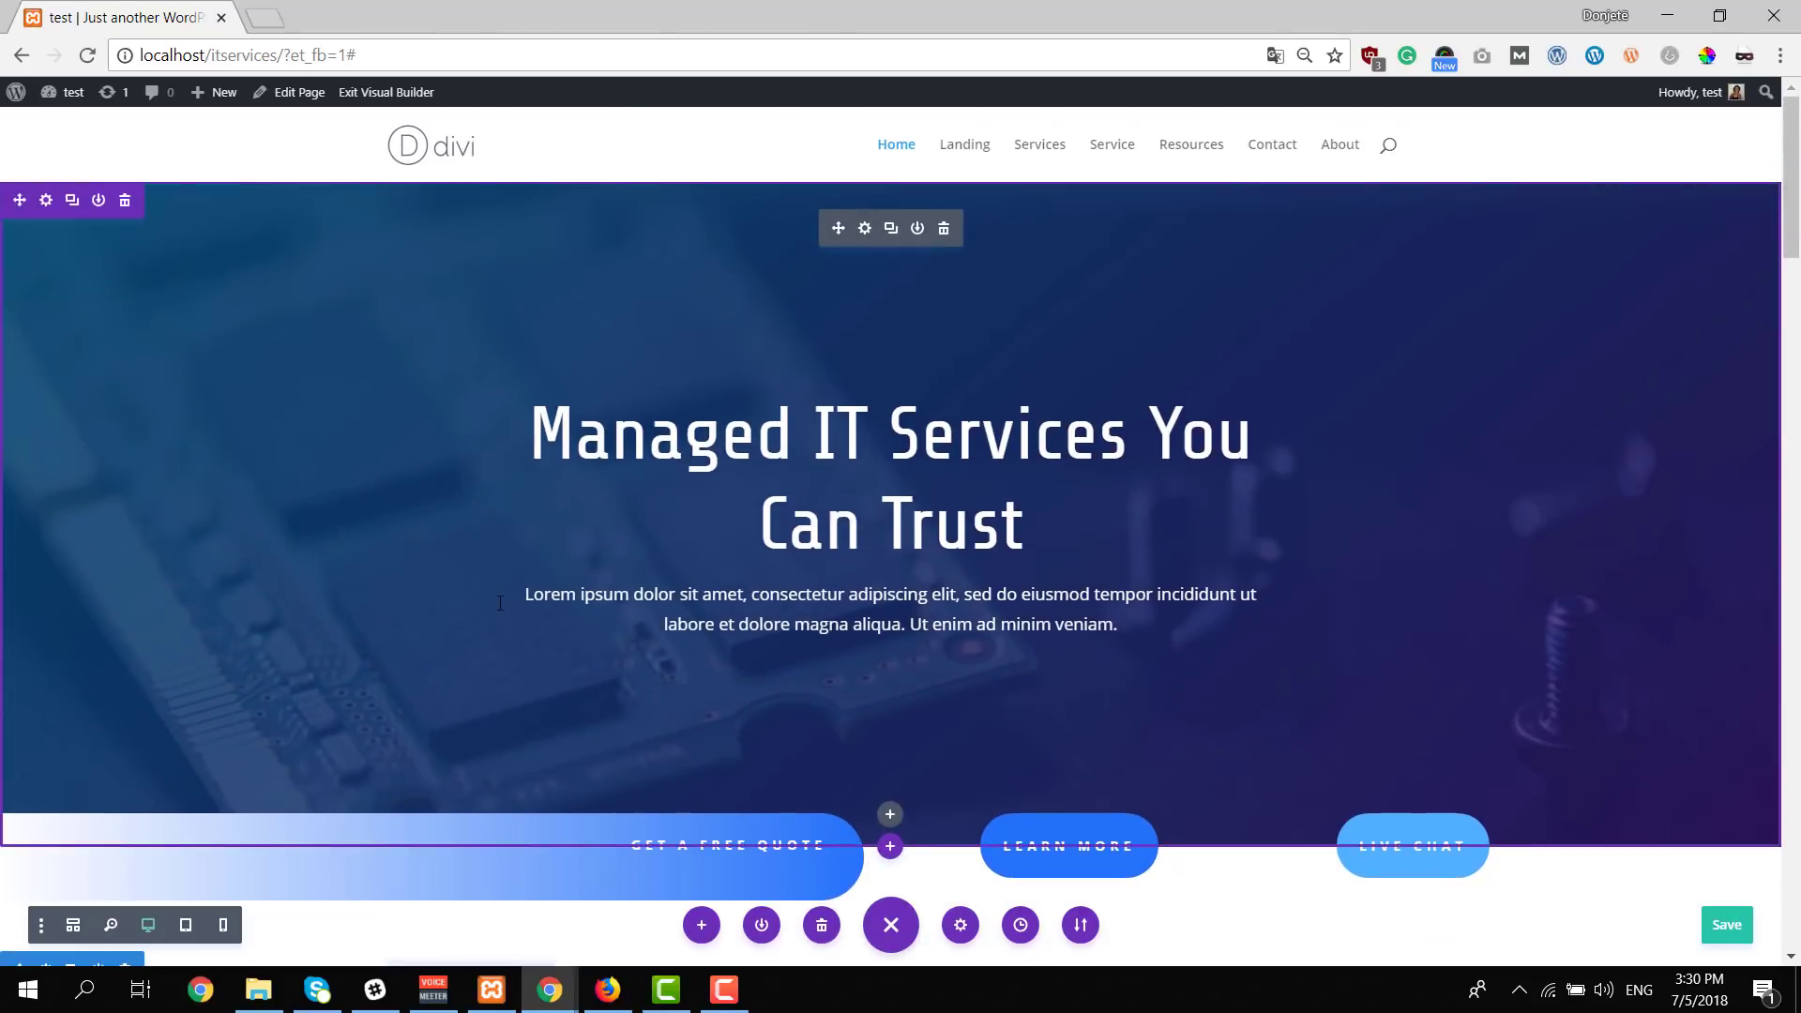
scroll(498, 602, "down", 4)
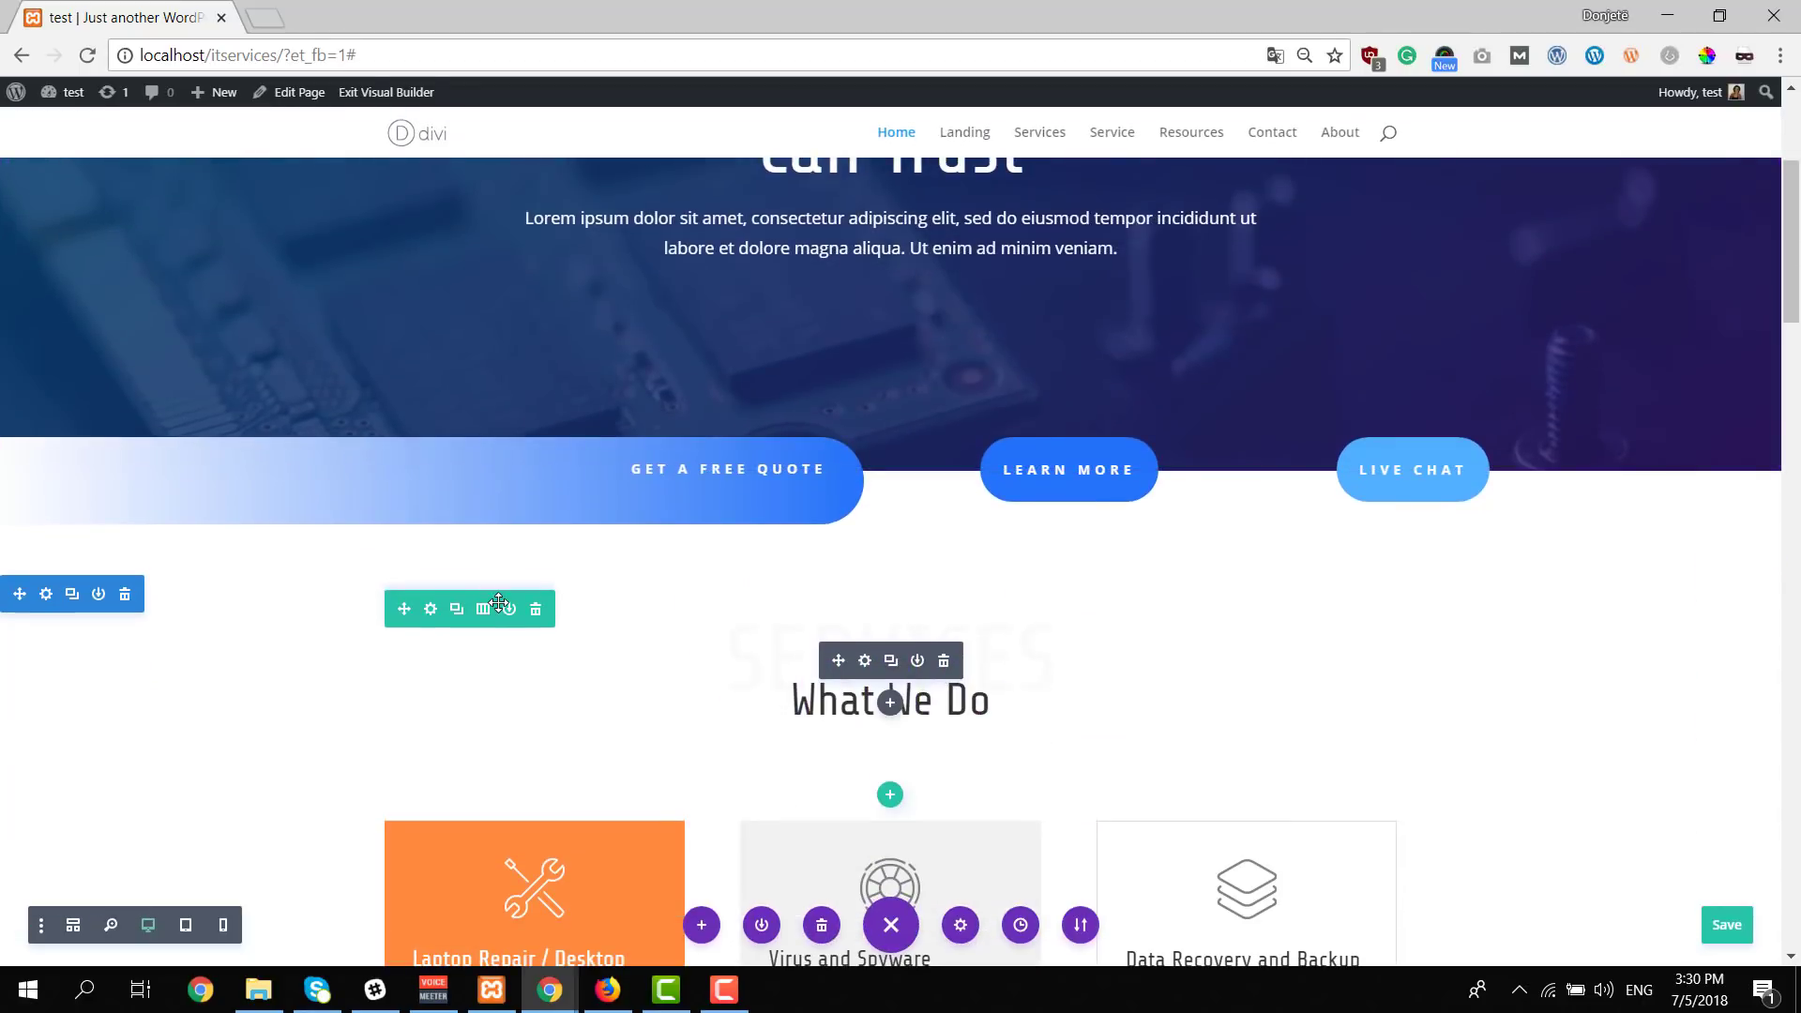
scroll(753, 517, "up", 4)
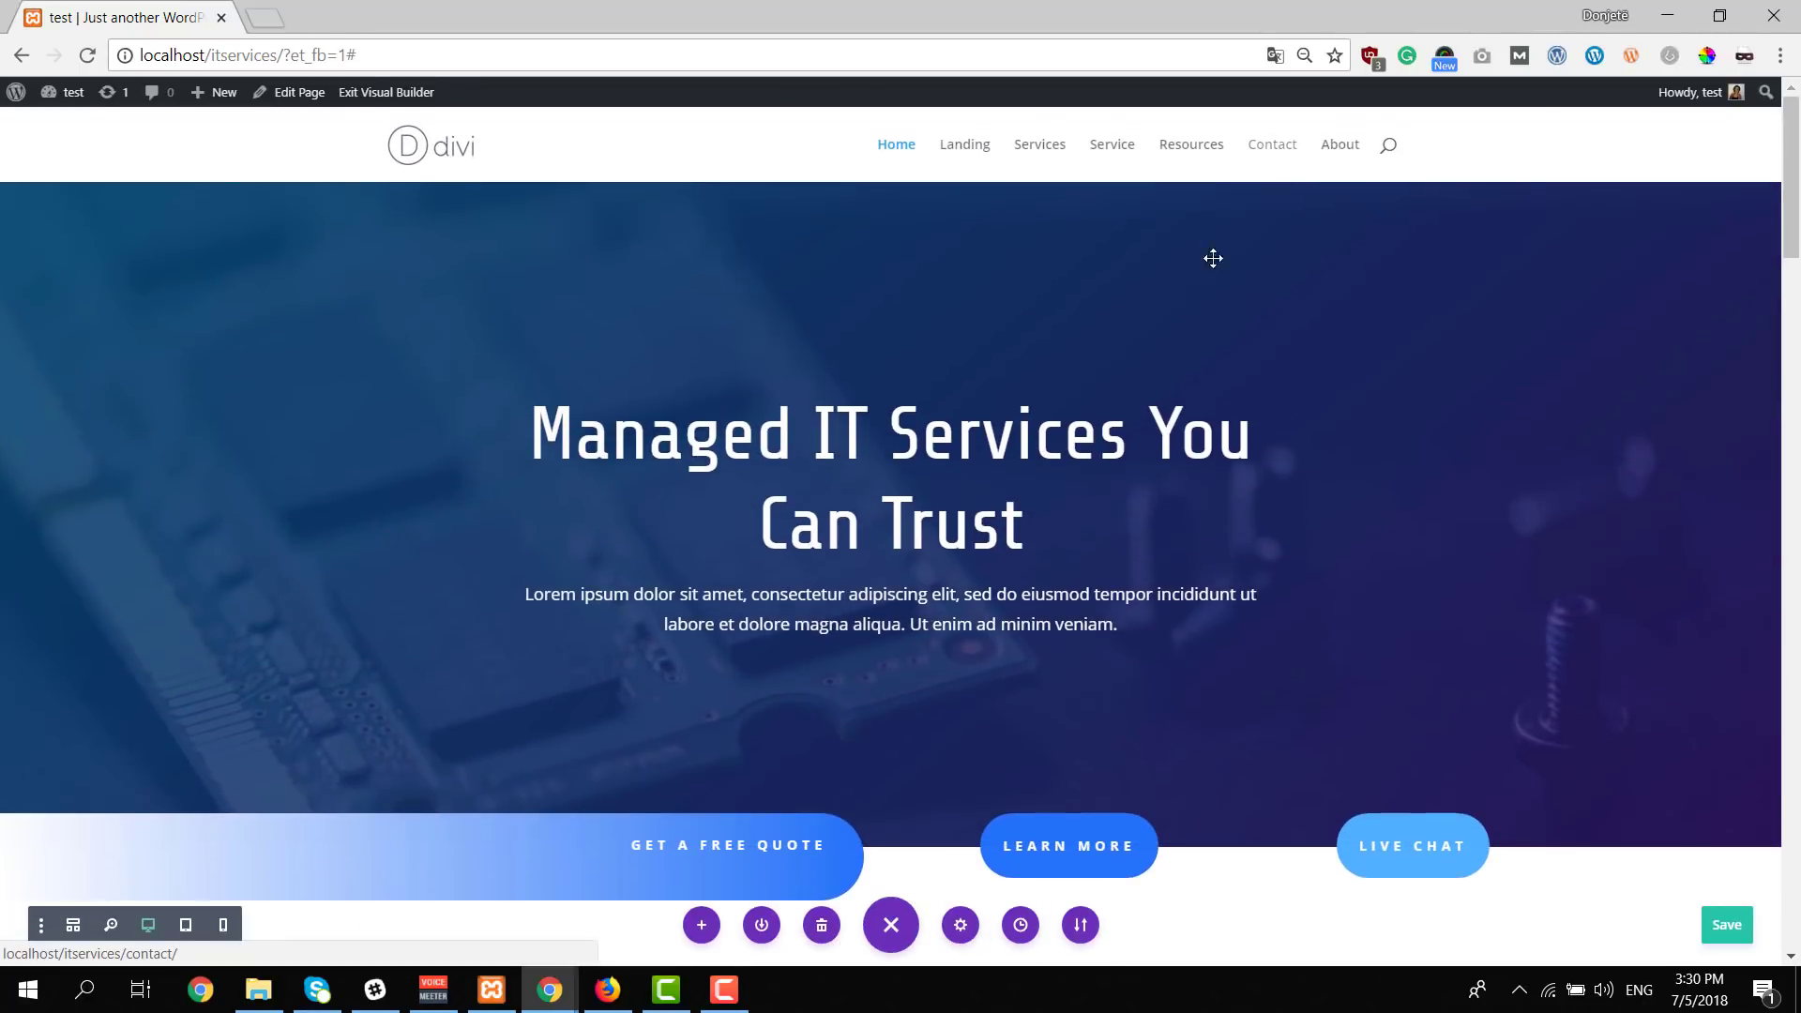
scroll(1173, 338, "down", 2)
scroll(1173, 338, "down", 6)
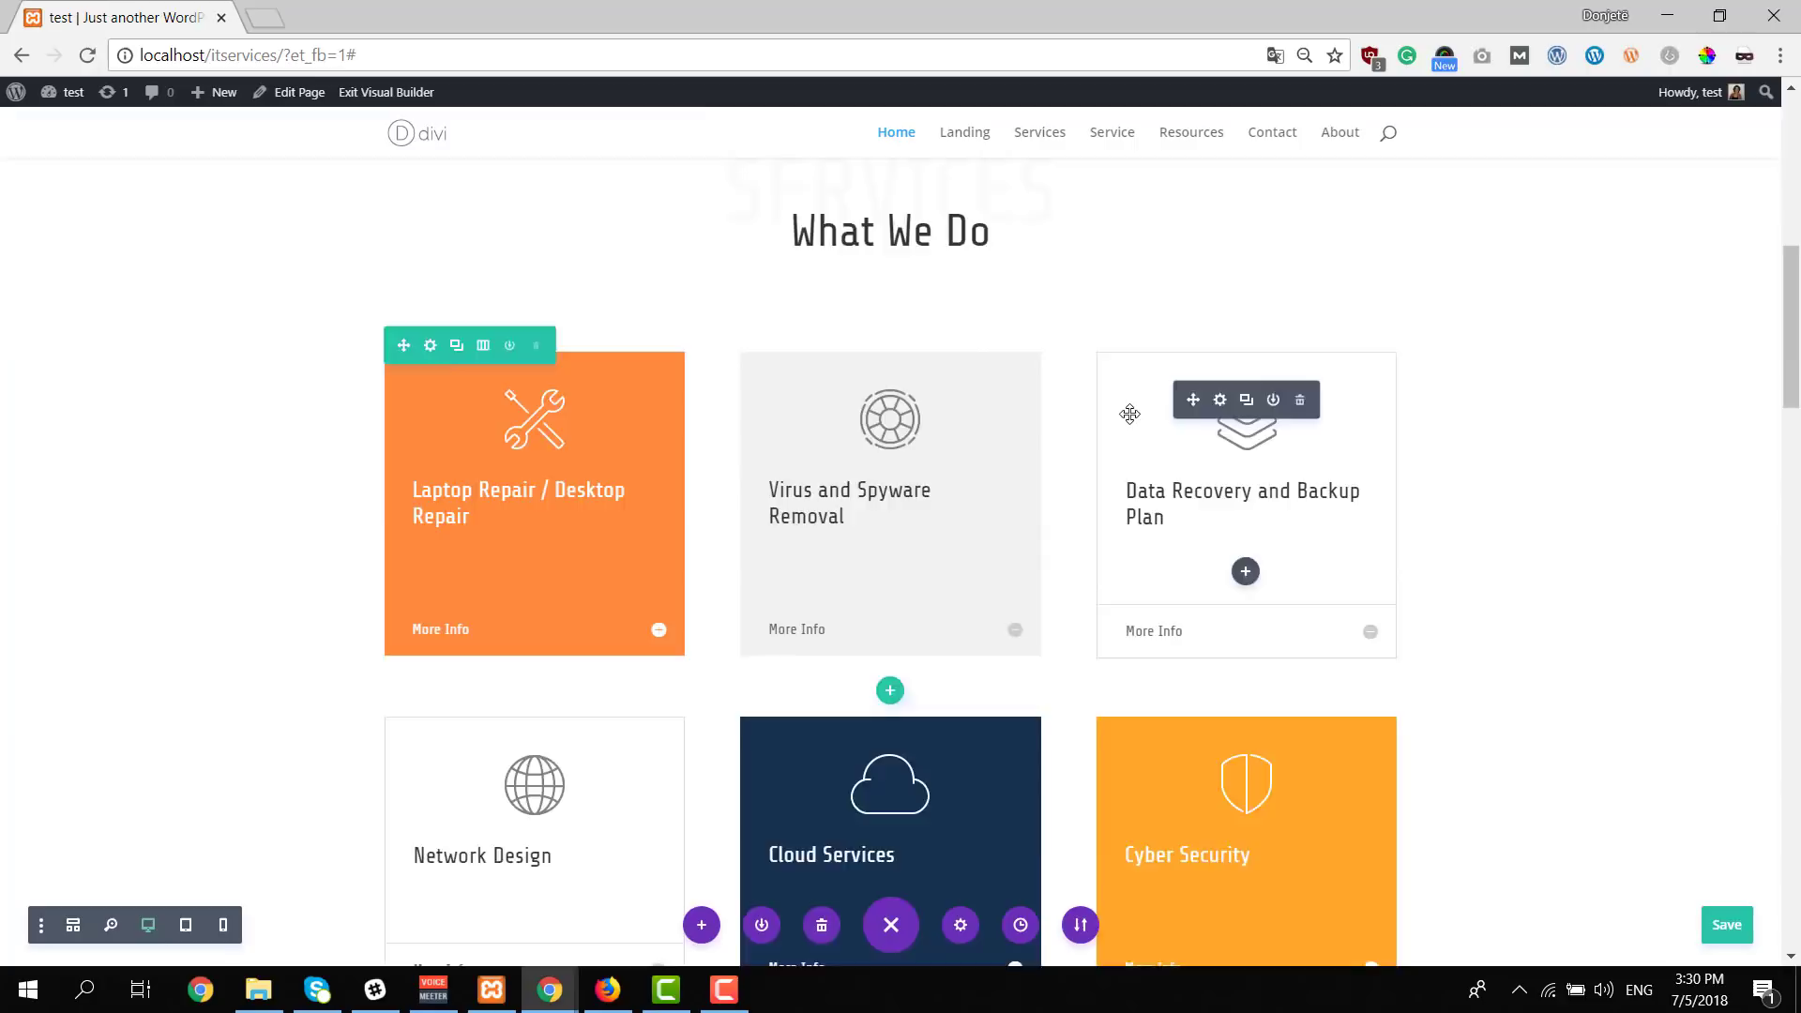
scroll(1129, 413, "up", 7)
scroll(1129, 413, "up", 2)
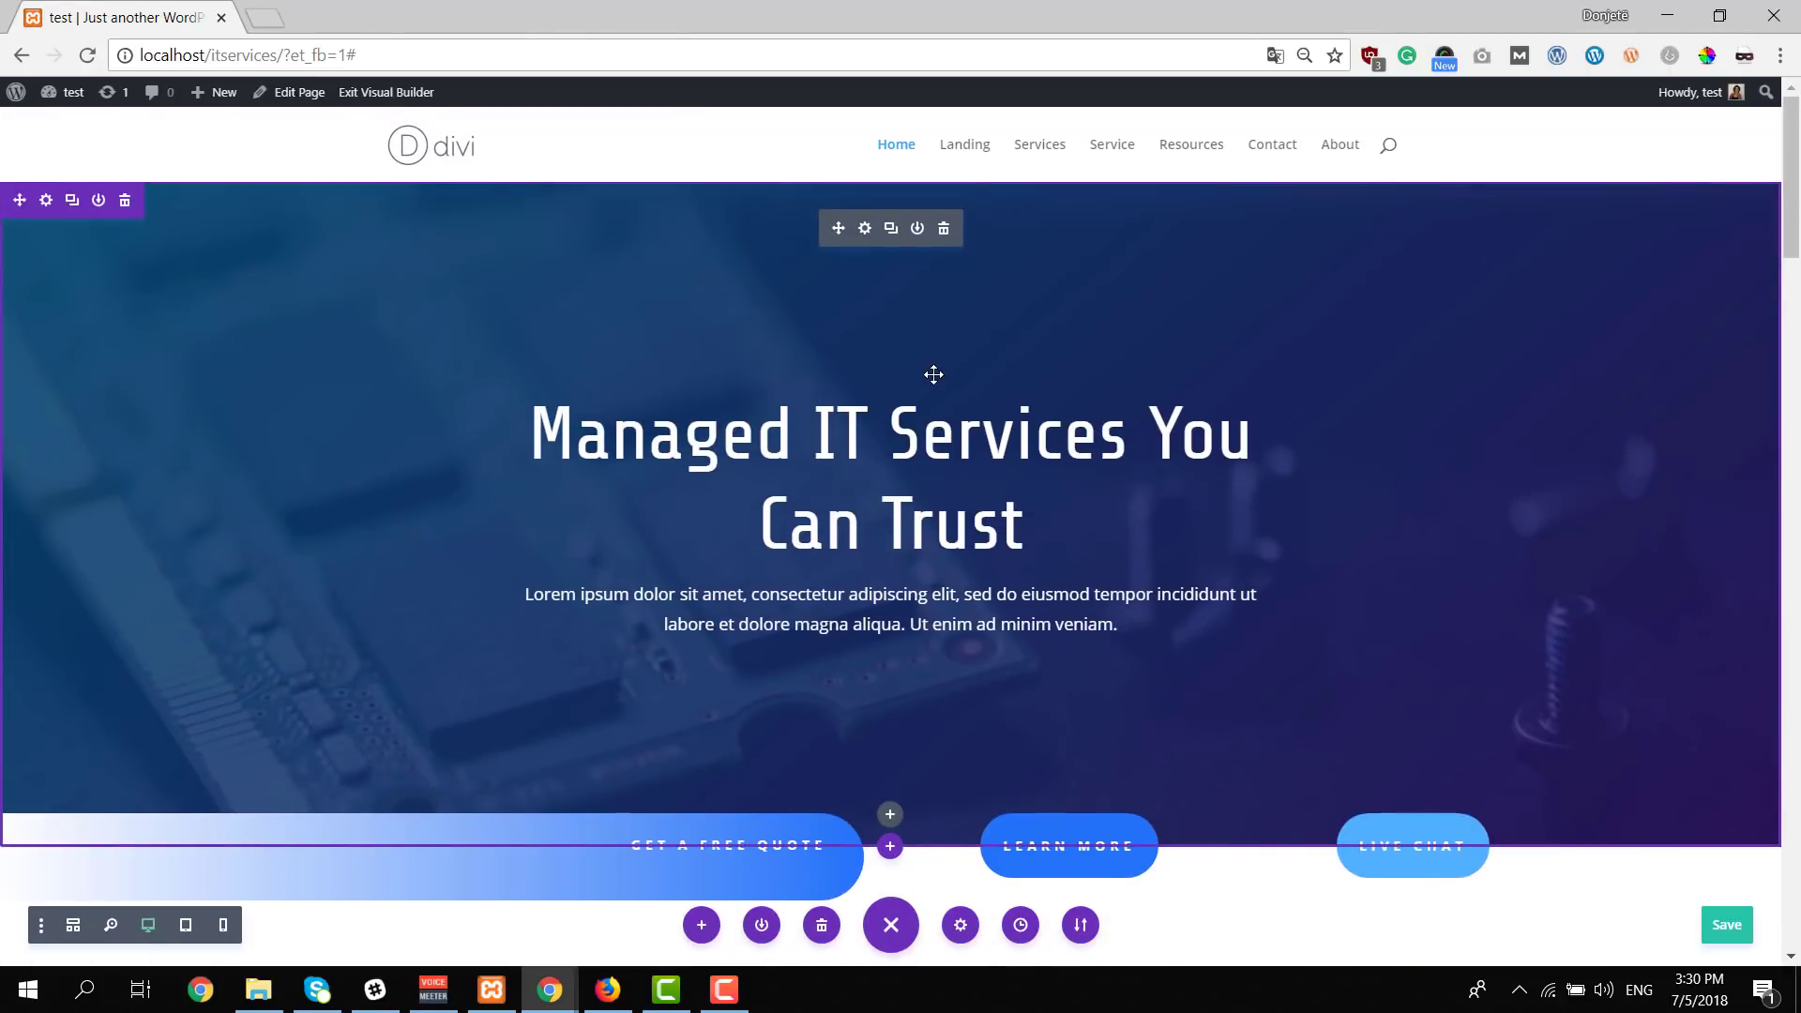
scroll(1216, 414, "down", 3)
scroll(1214, 409, "up", 3)
left_click(863, 228)
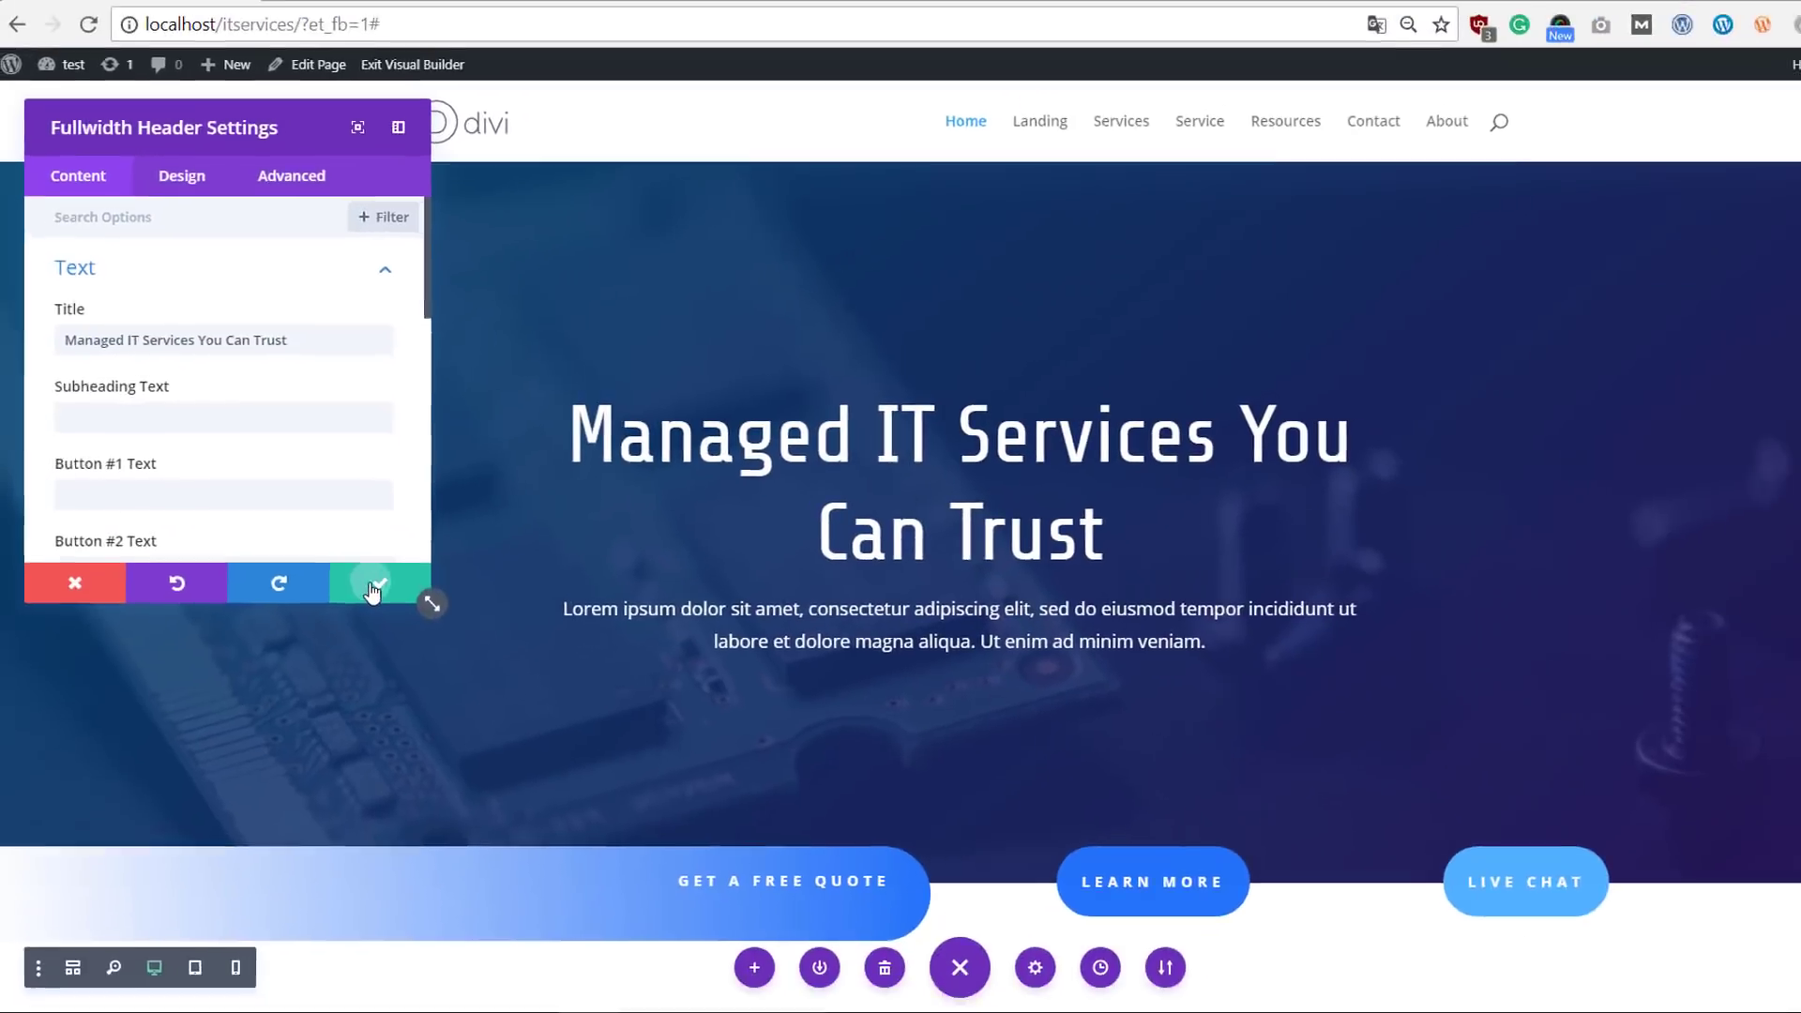
left_click(463, 626)
Step: Open the Get A Free Quote blurb settings, move the panel right, and list filter choices
scroll(1308, 657, "down", 2)
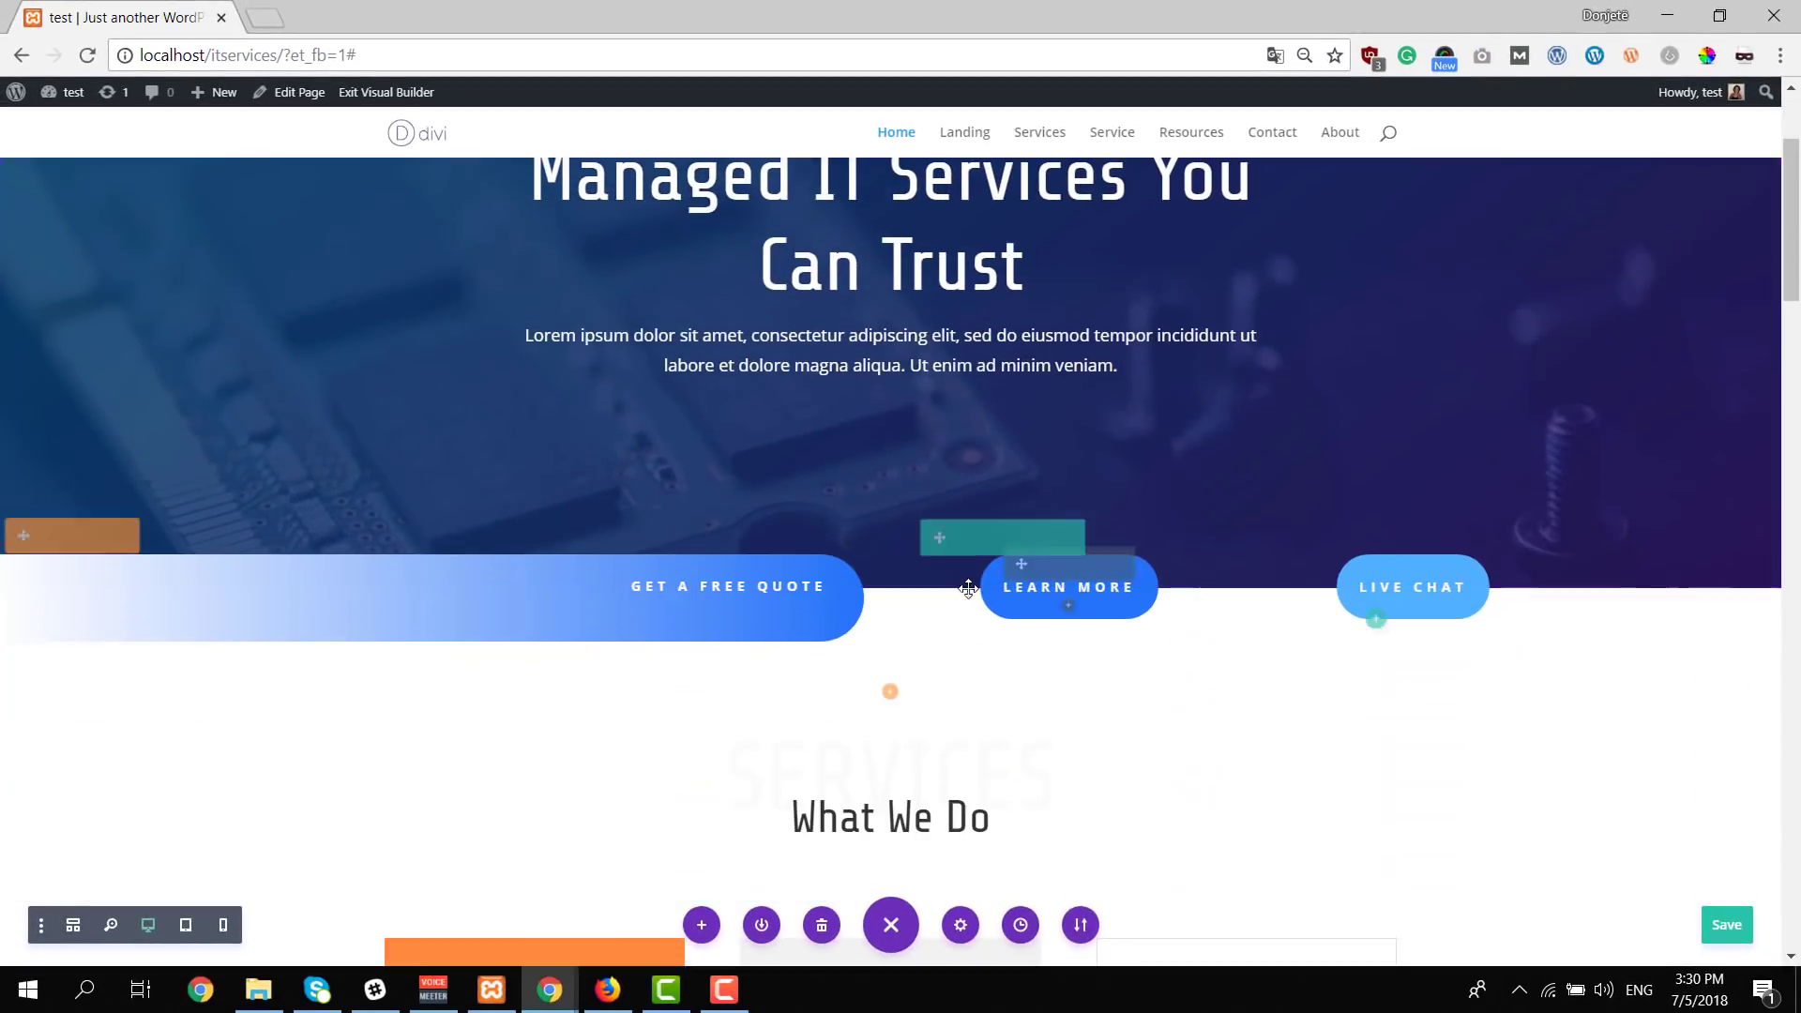
scroll(1090, 669, "up", 3)
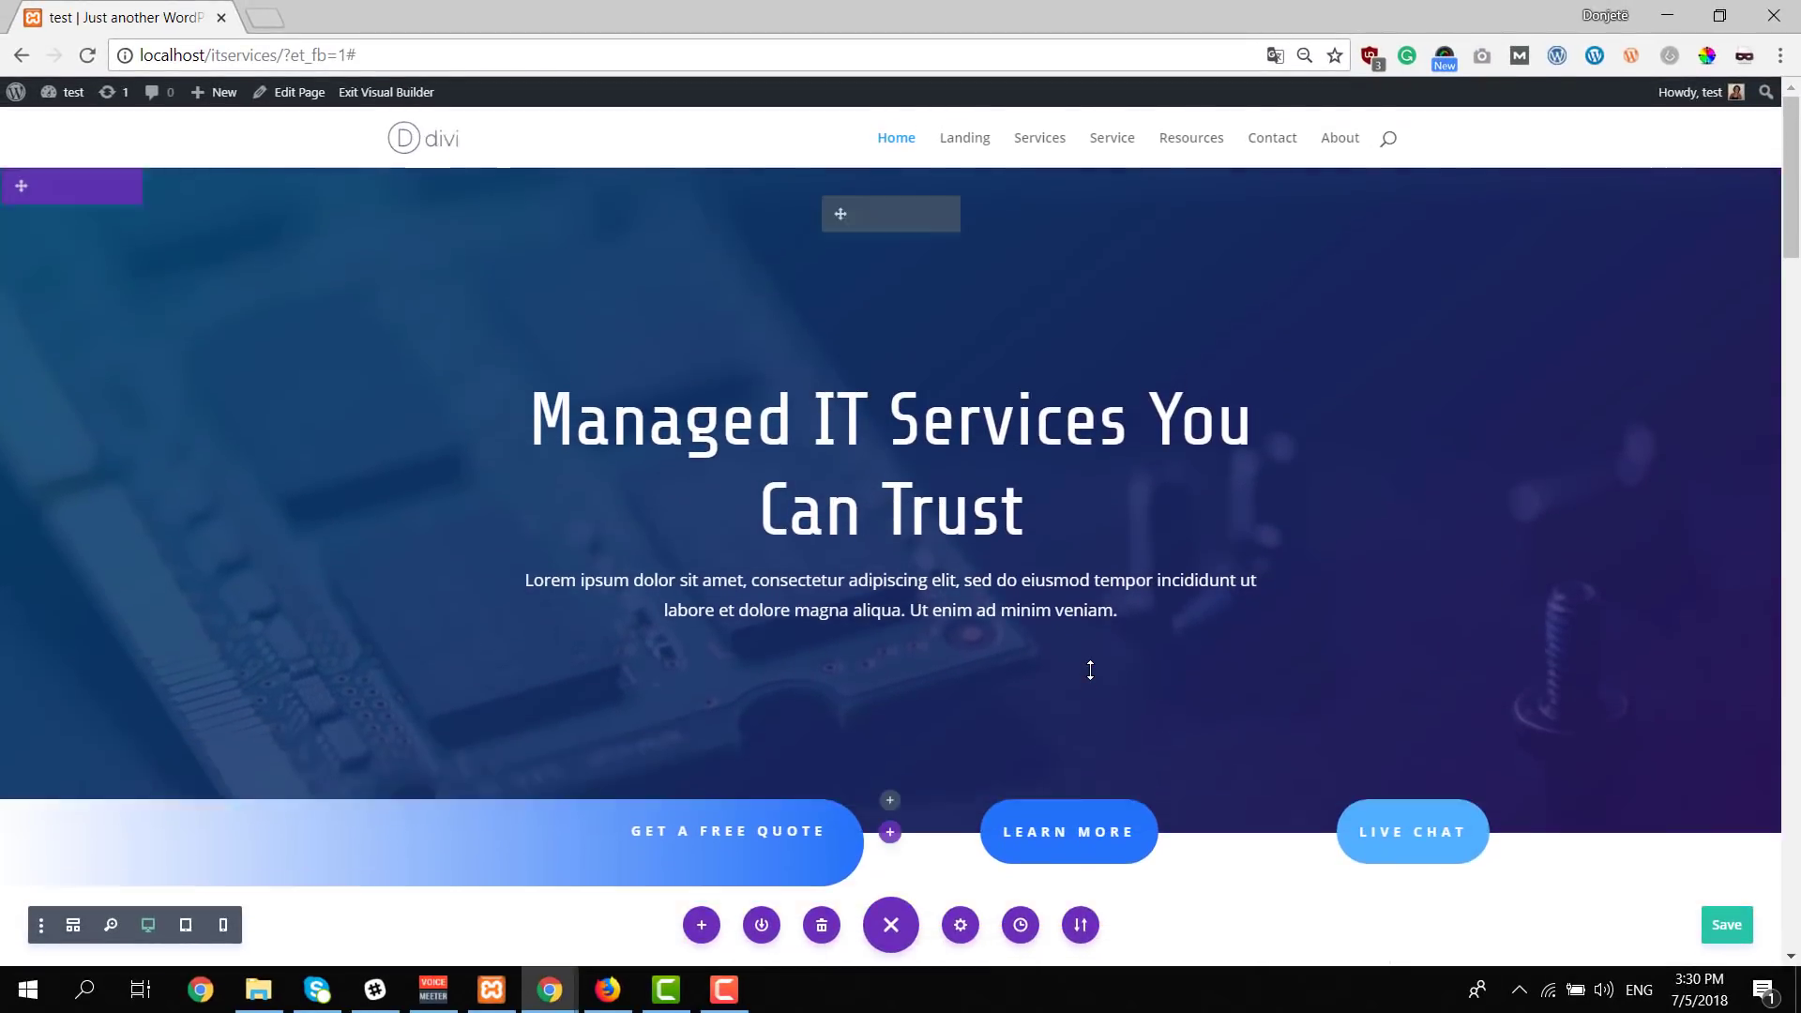
scroll(1090, 670, "down", 4)
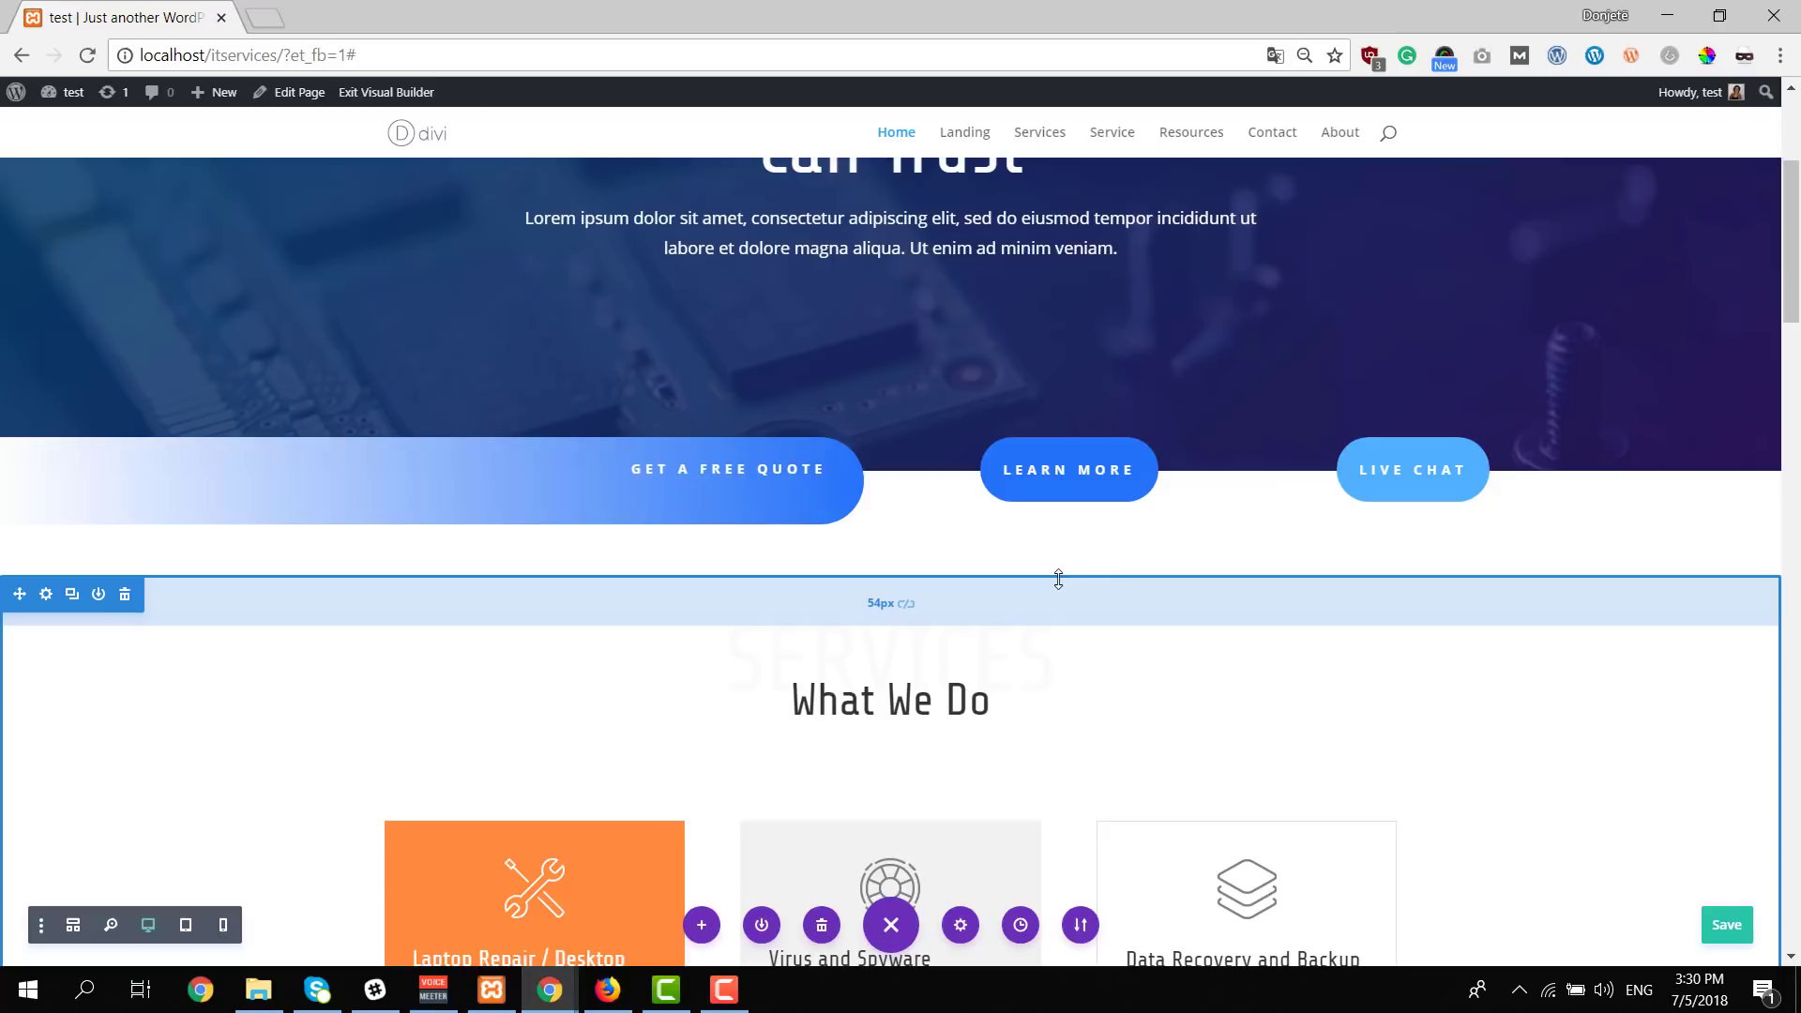
scroll(1059, 579, "up", 3)
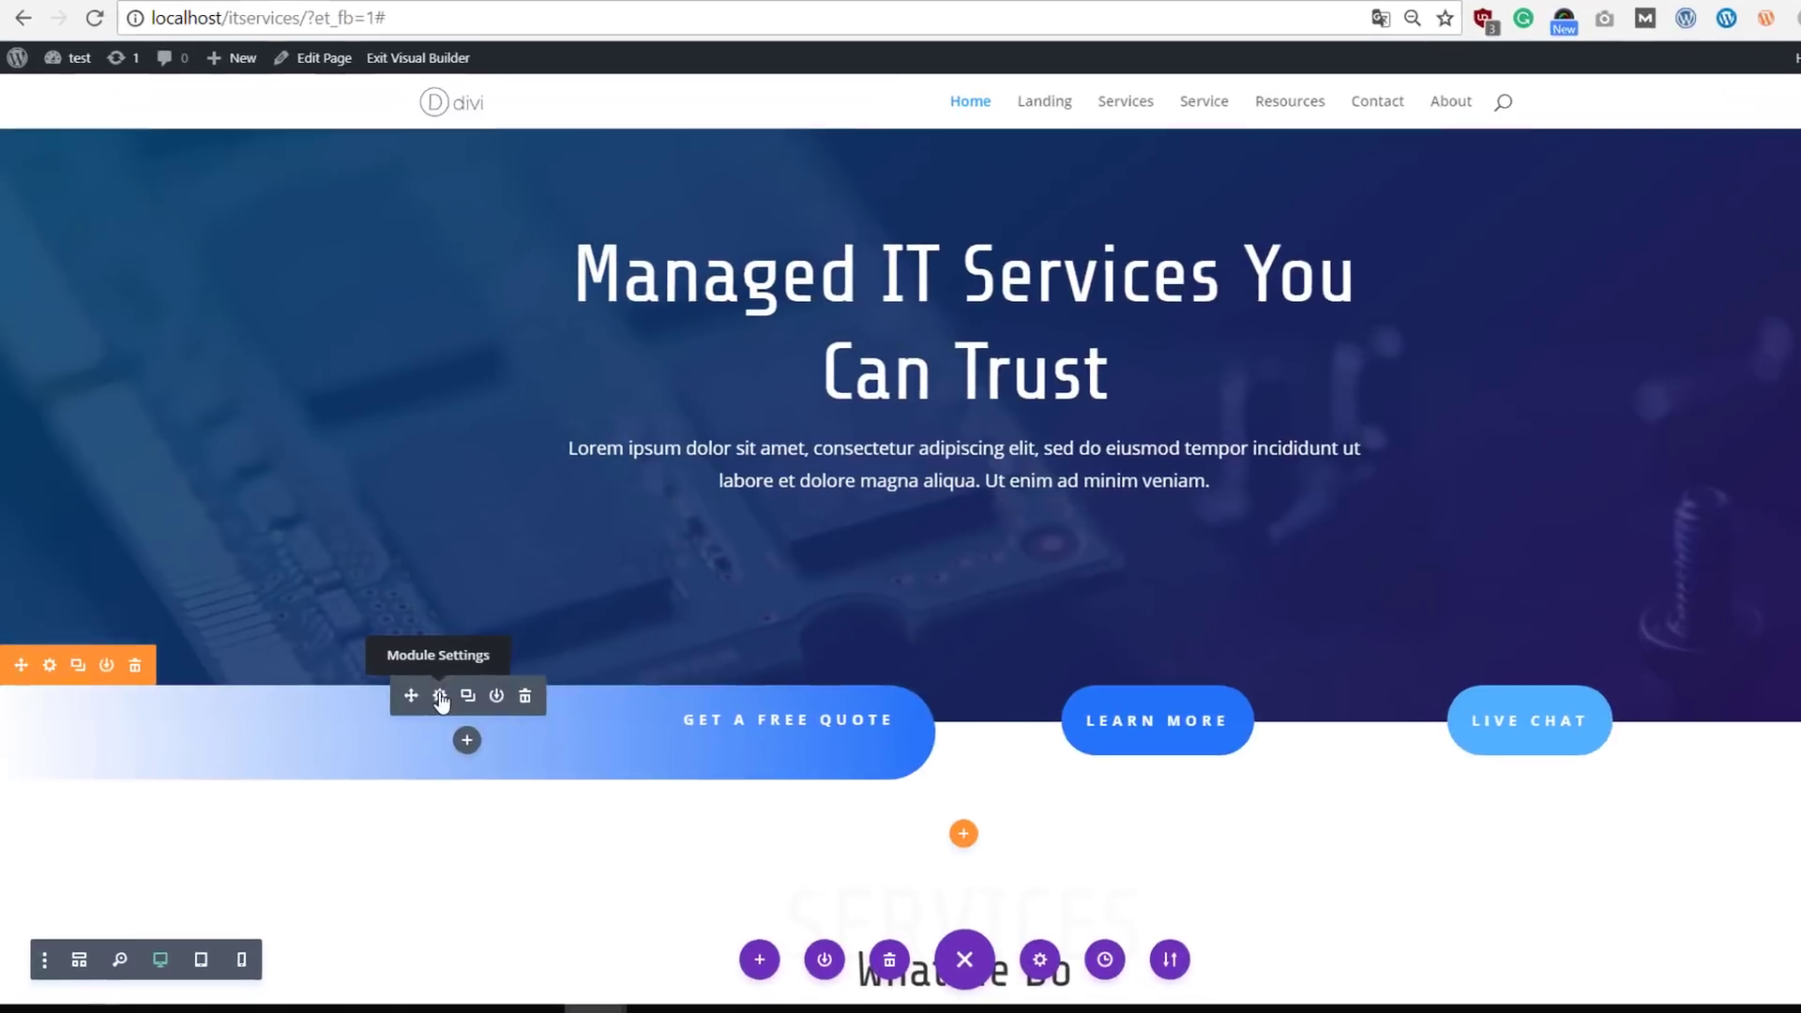
left_click(406, 684)
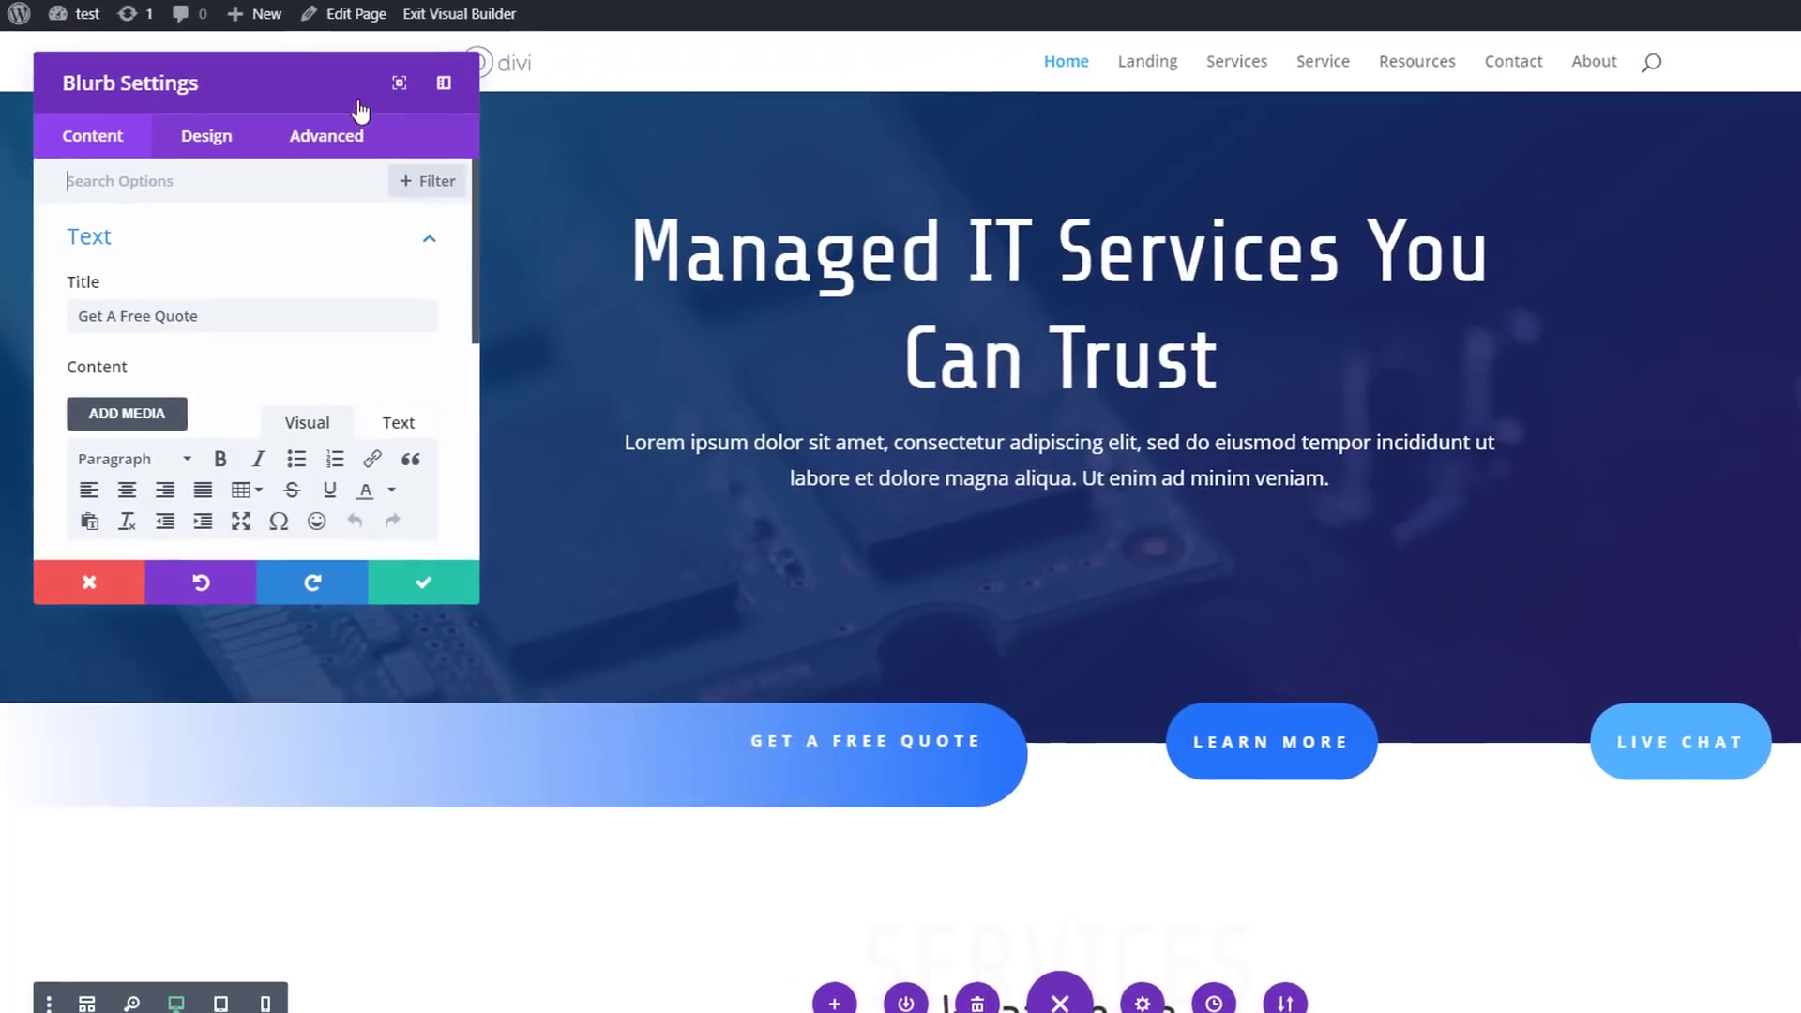
left_click_drag(366, 81, 1187, 272)
left_click_drag(1414, 228, 1549, 276)
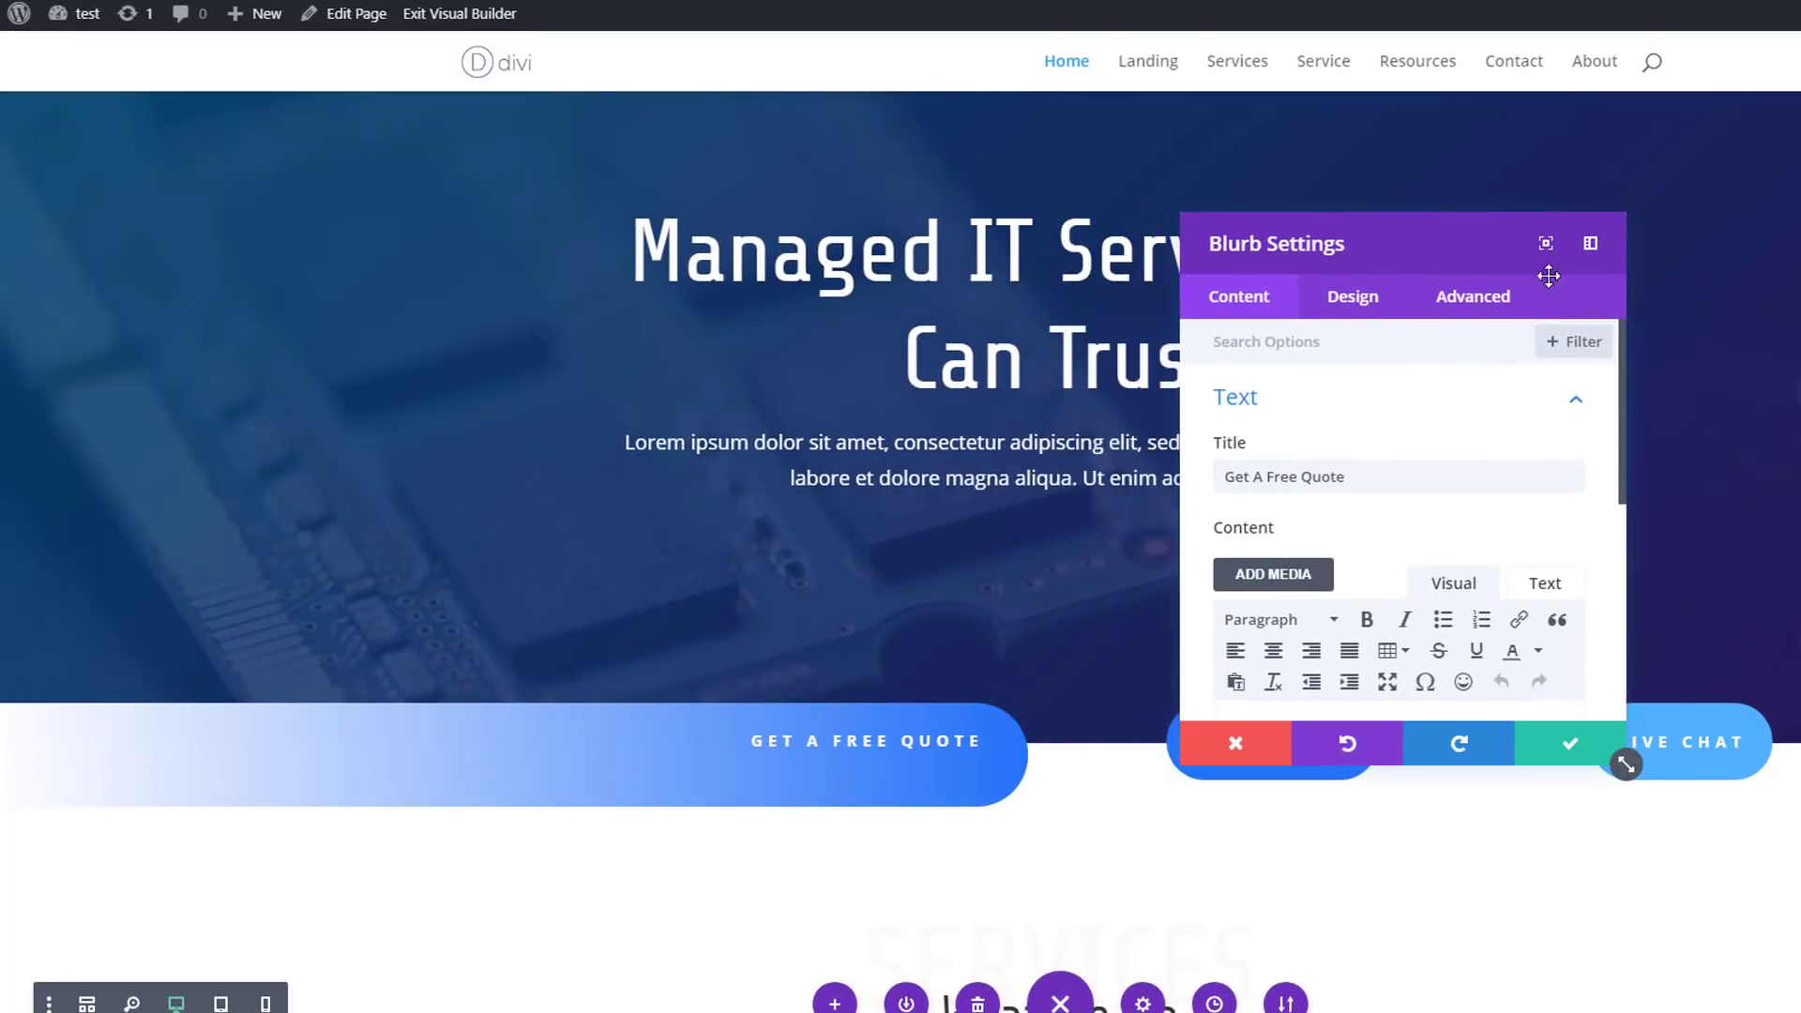
left_click(1581, 342)
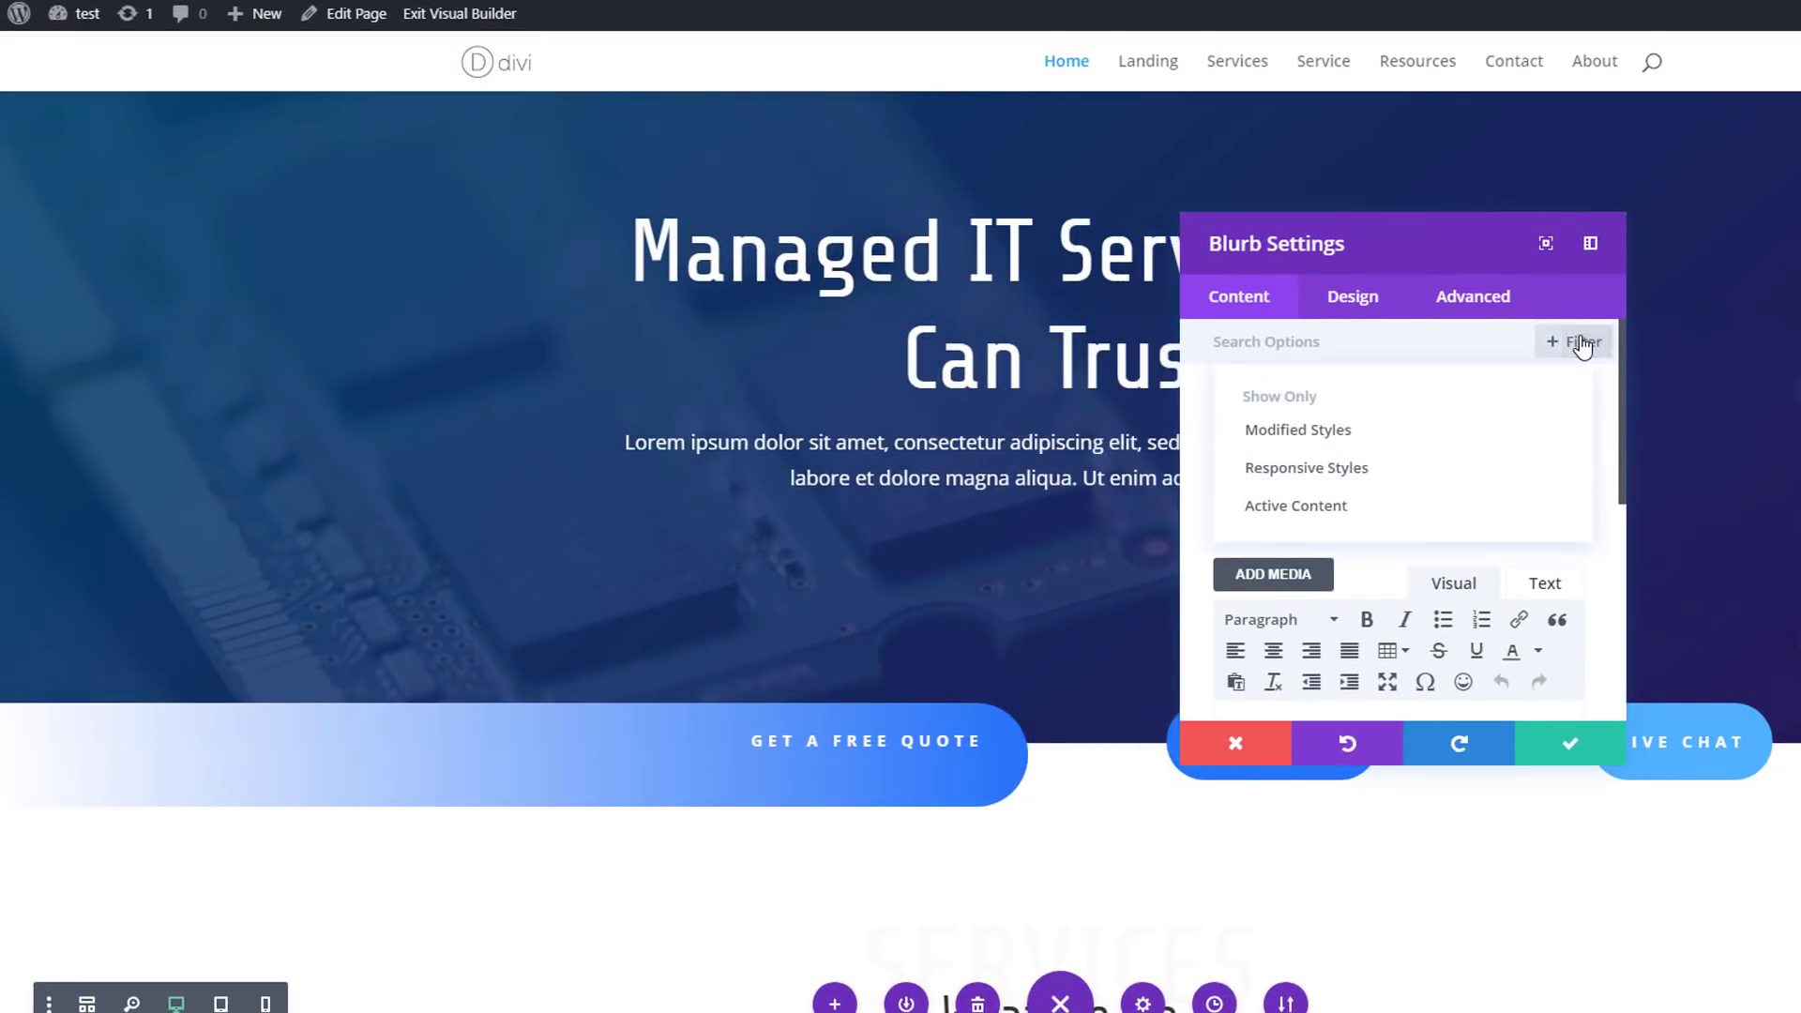
Step: Filter the Blurb Settings to show only Modified Styles
left_click(1351, 434)
scroll(1374, 476, "down", 8)
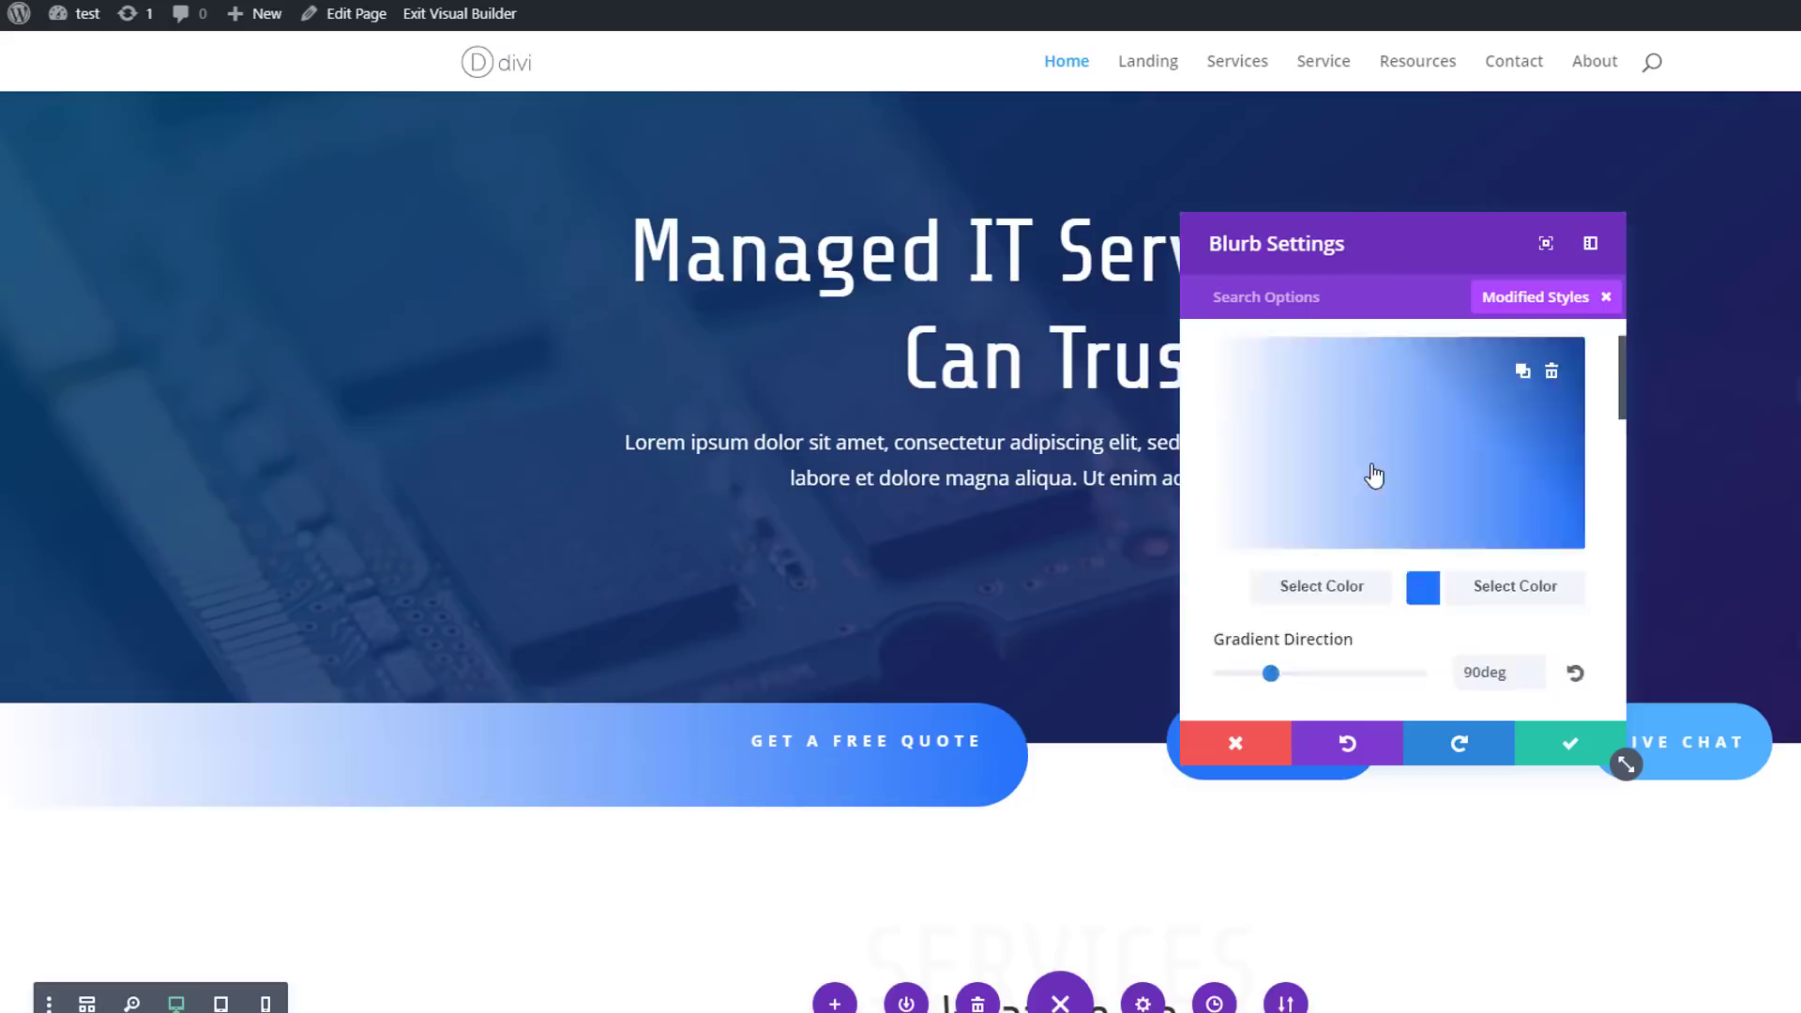
scroll(1374, 473, "up", 8)
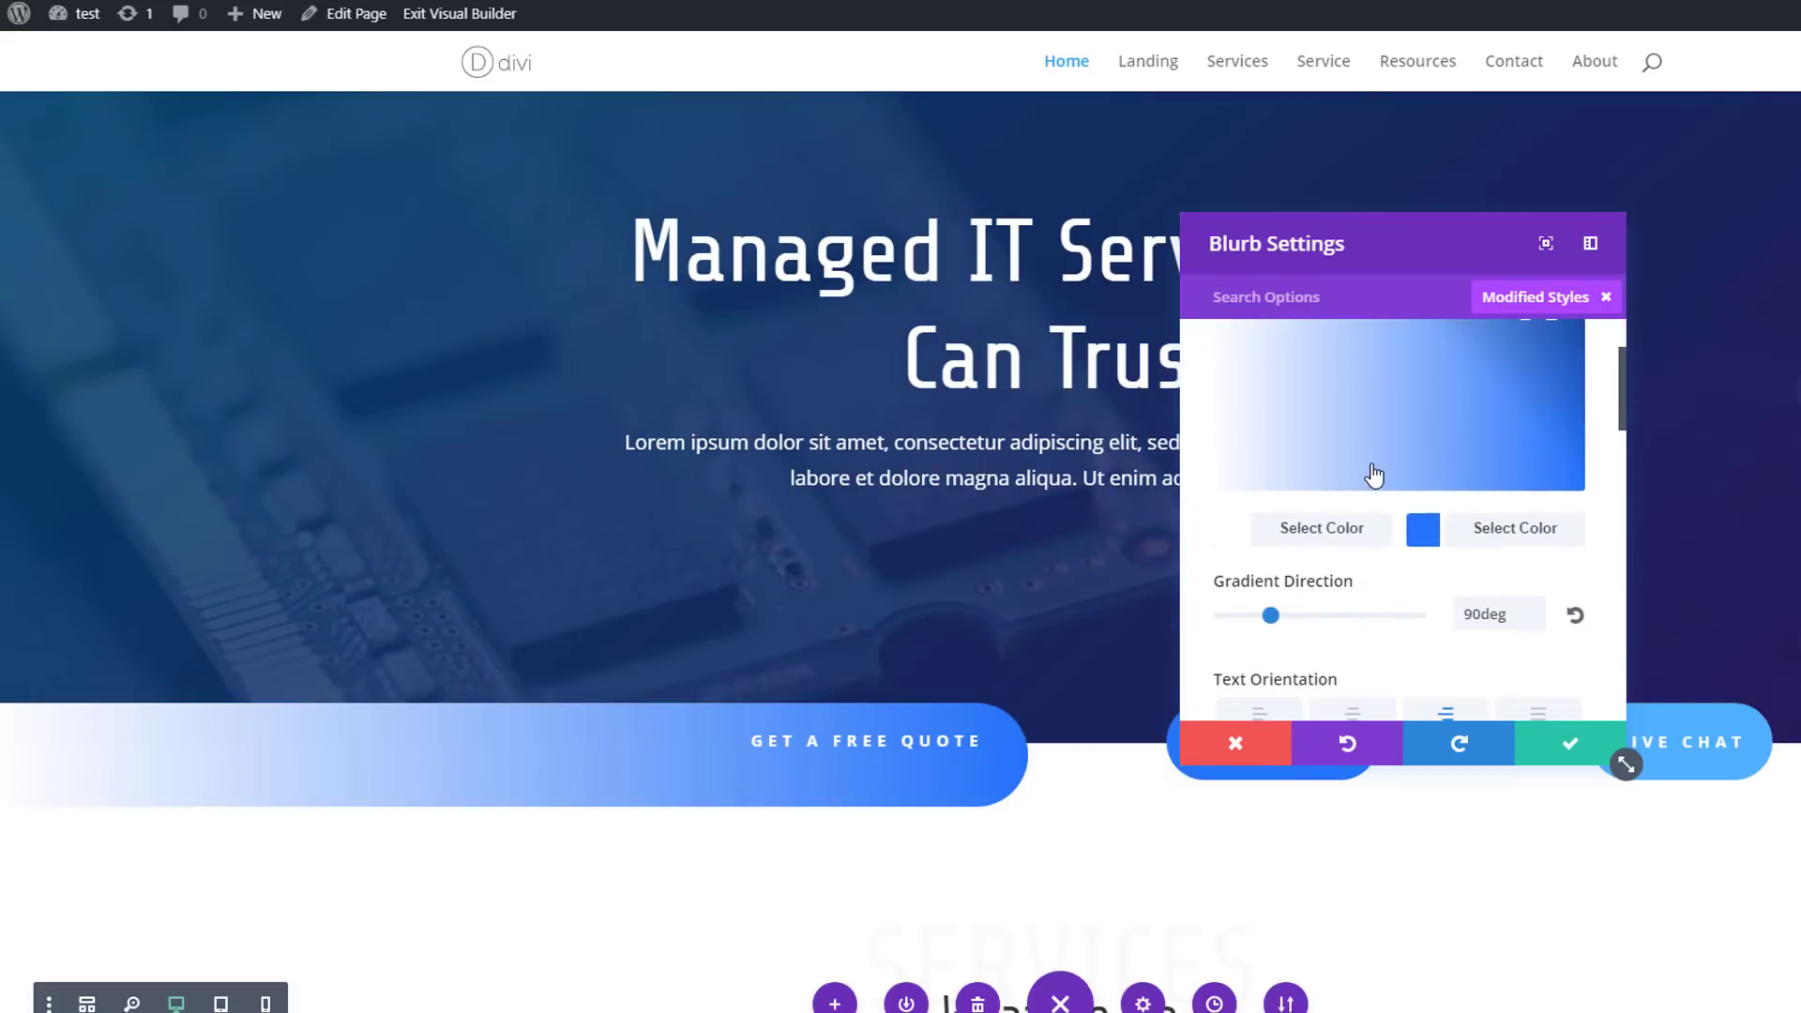
scroll(1463, 527, "up", 2)
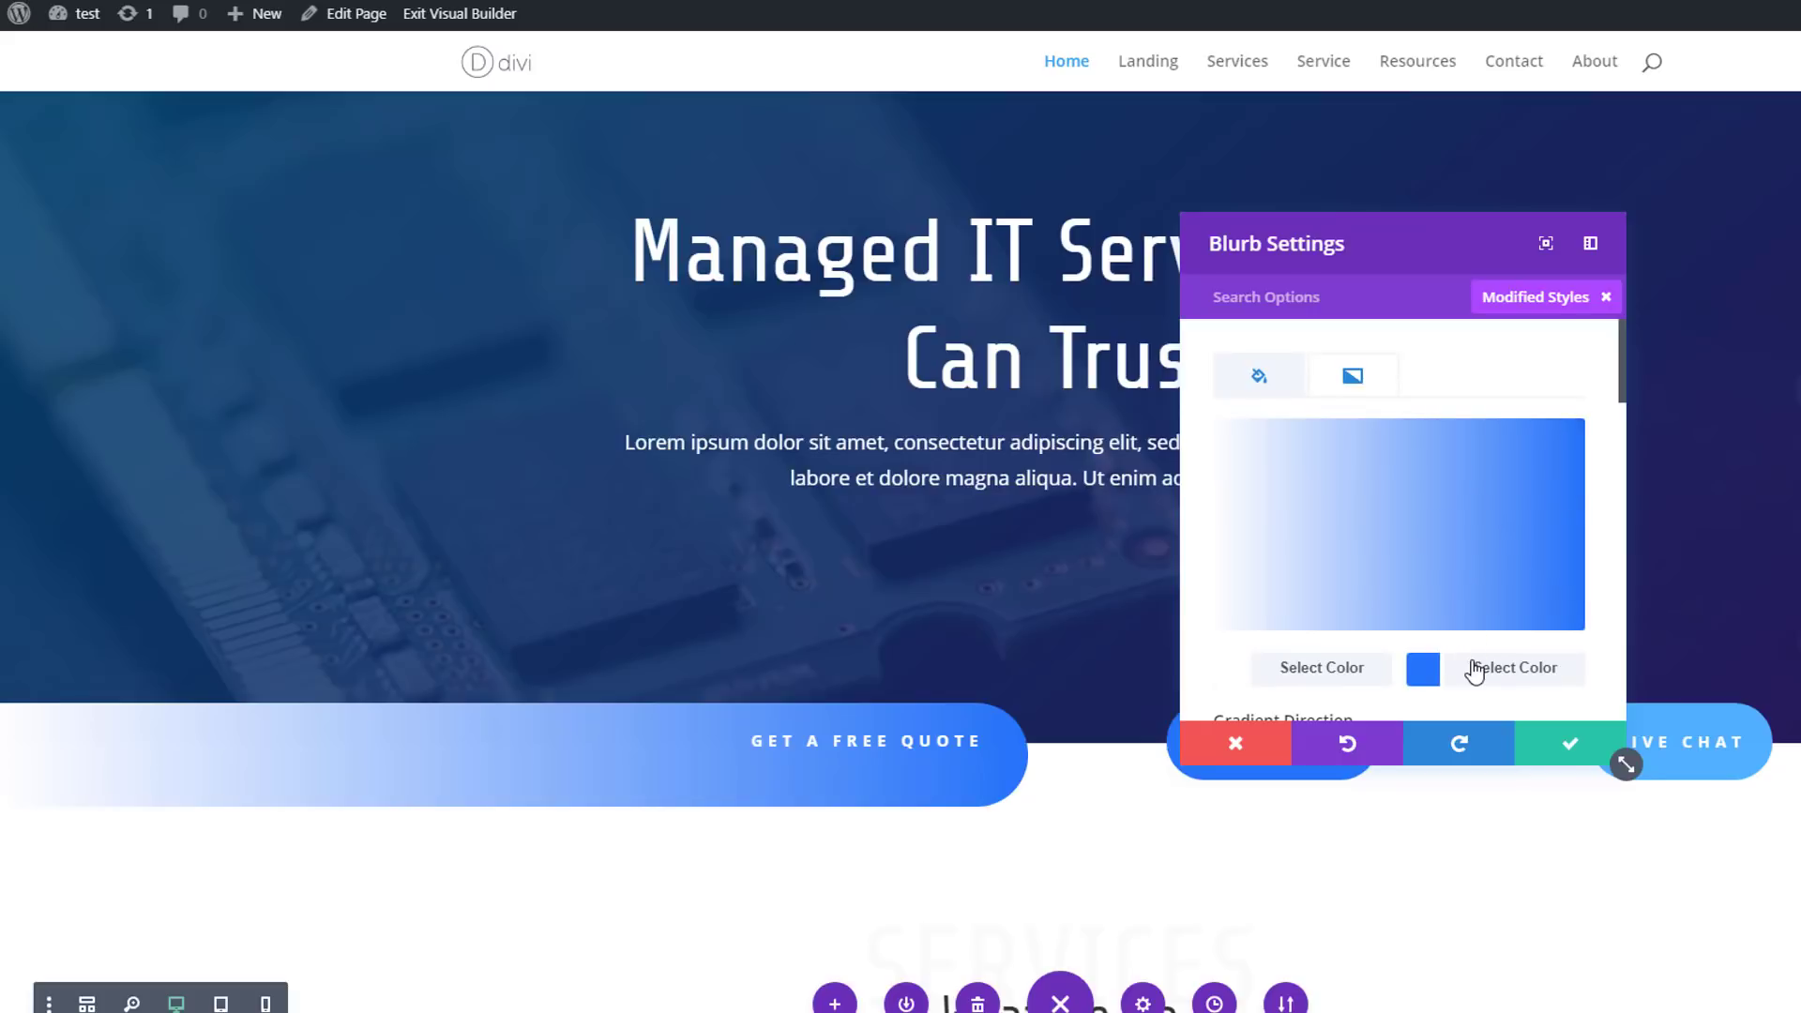
Step: Set the button gradient's end colour to dark navy and its start colour to black
left_click(1479, 667)
left_click(1457, 515)
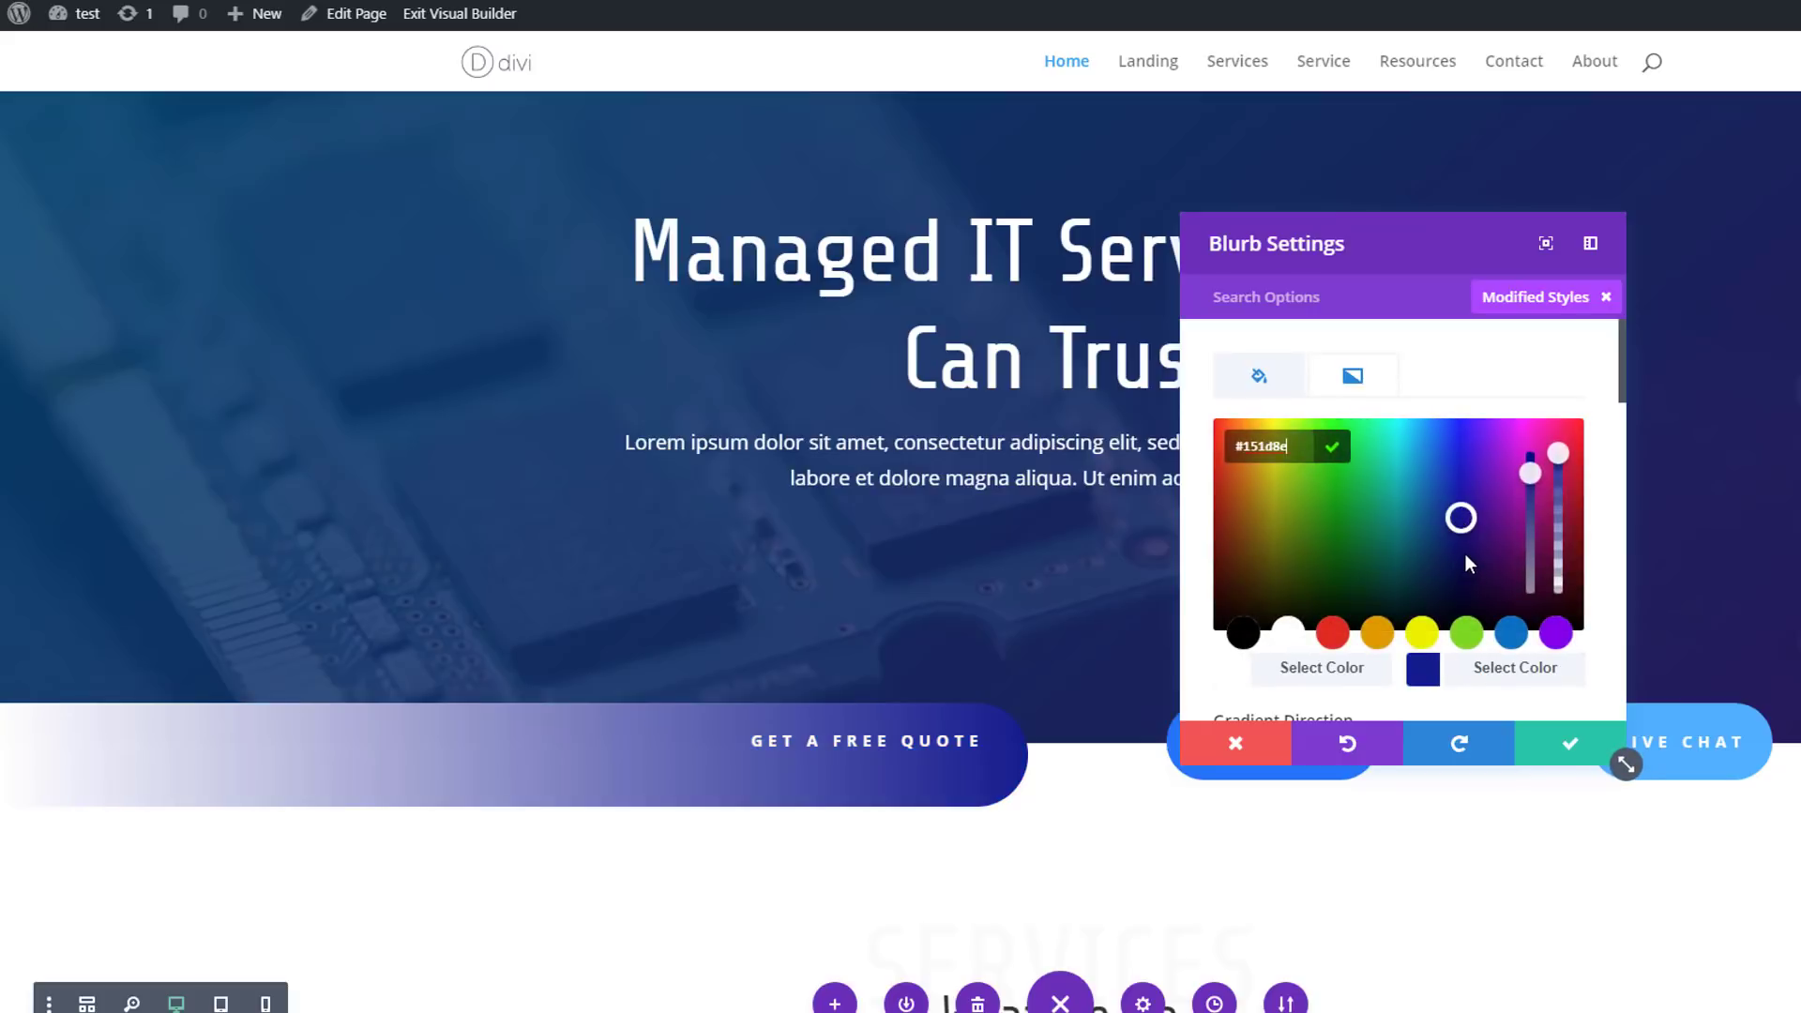
left_click(1467, 554)
left_click(1343, 666)
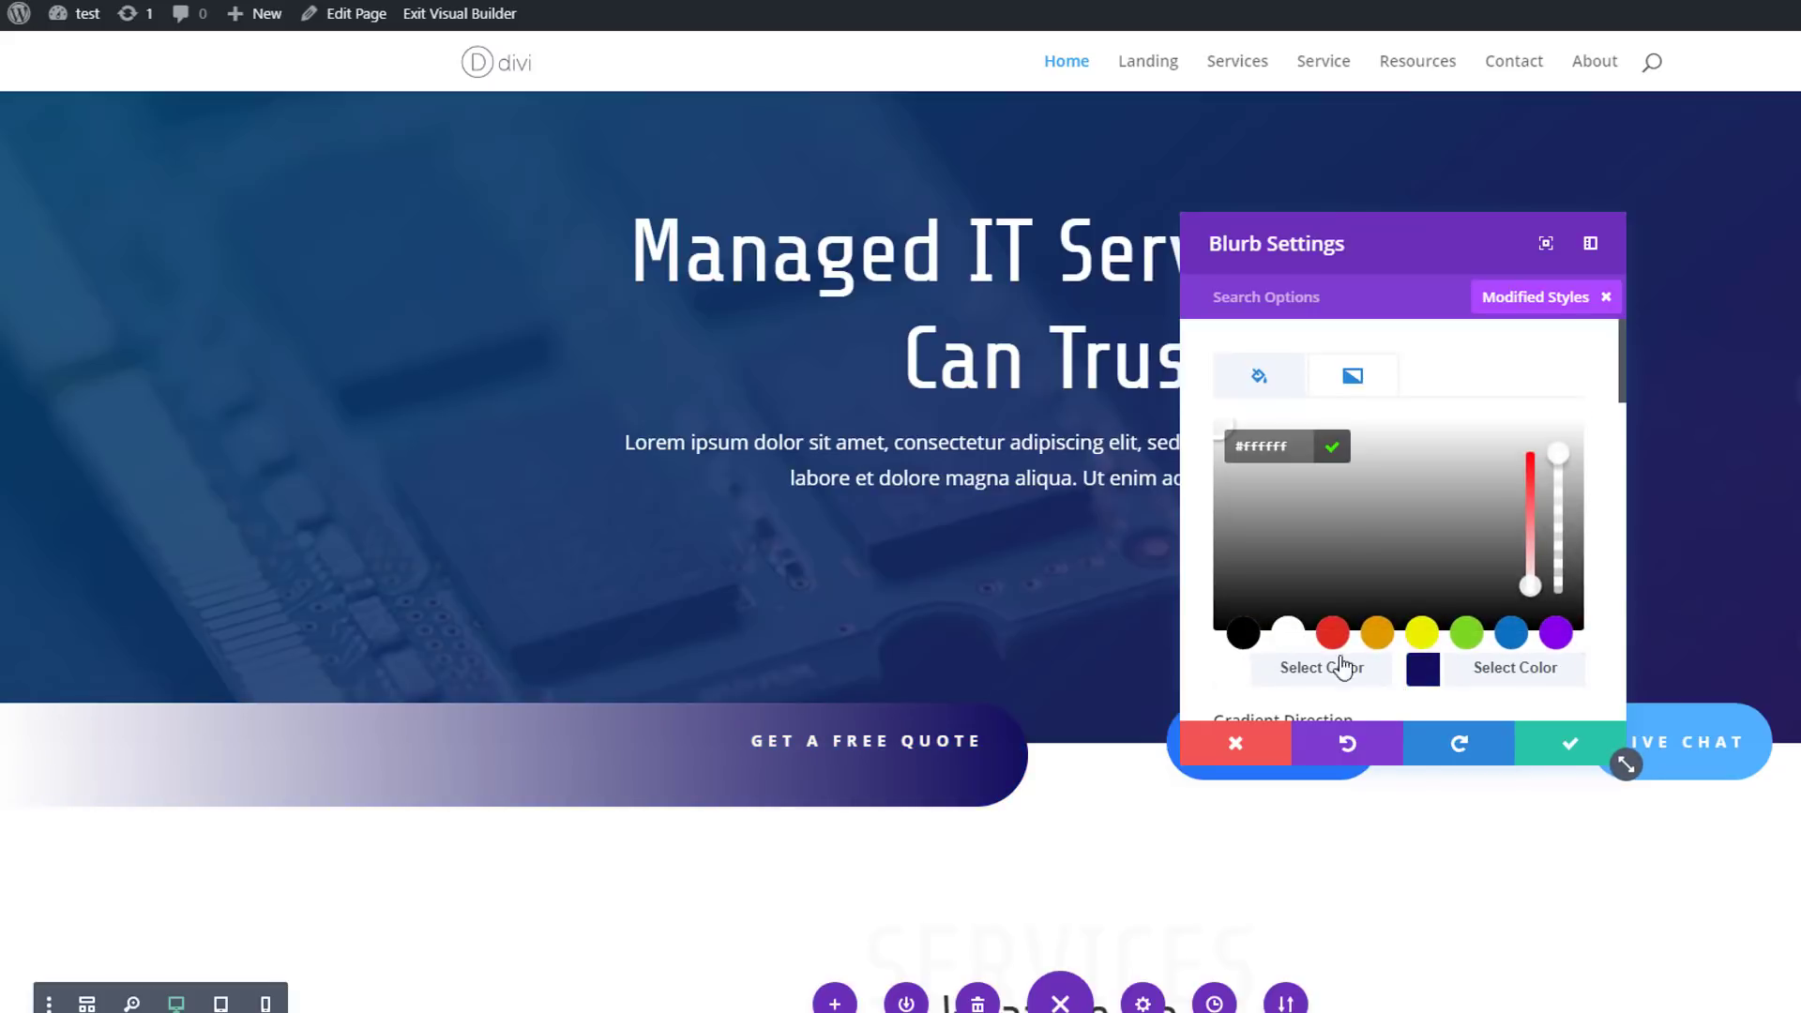
left_click(1283, 505)
left_click_drag(1258, 567, 1262, 627)
left_click(1595, 455)
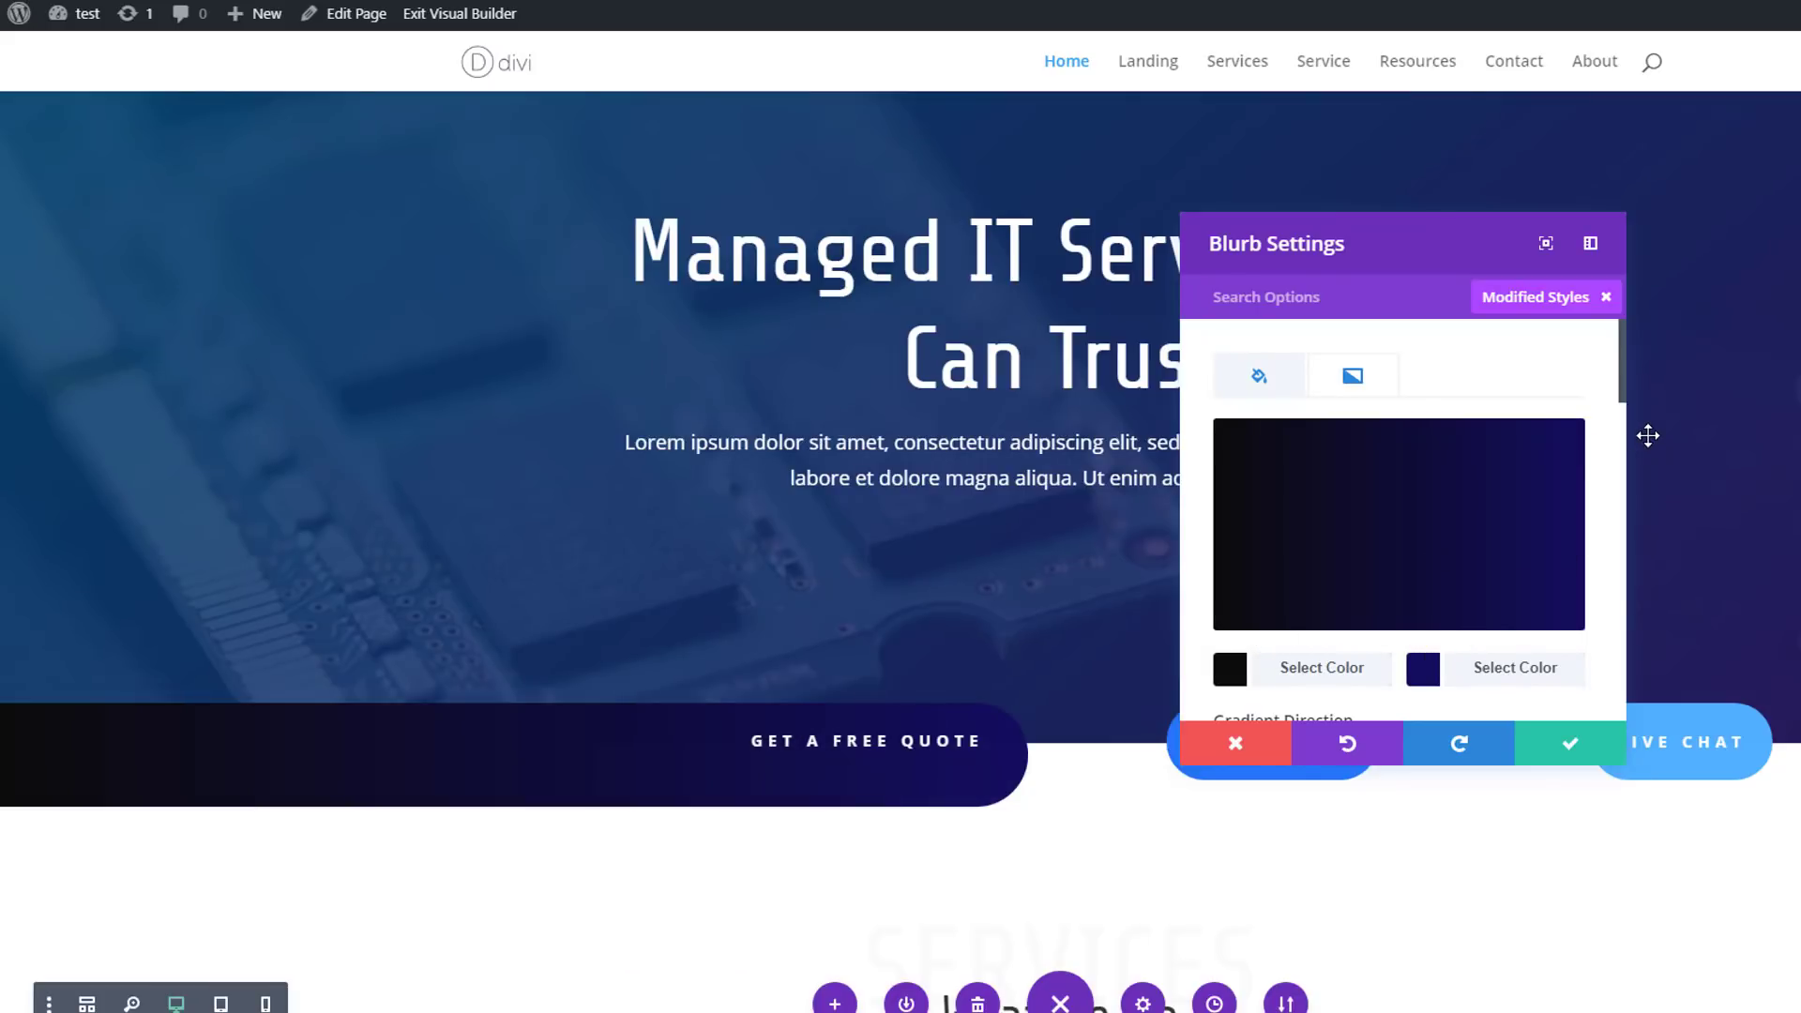
scroll(1648, 436, "down", 4)
scroll(1645, 434, "up", 6)
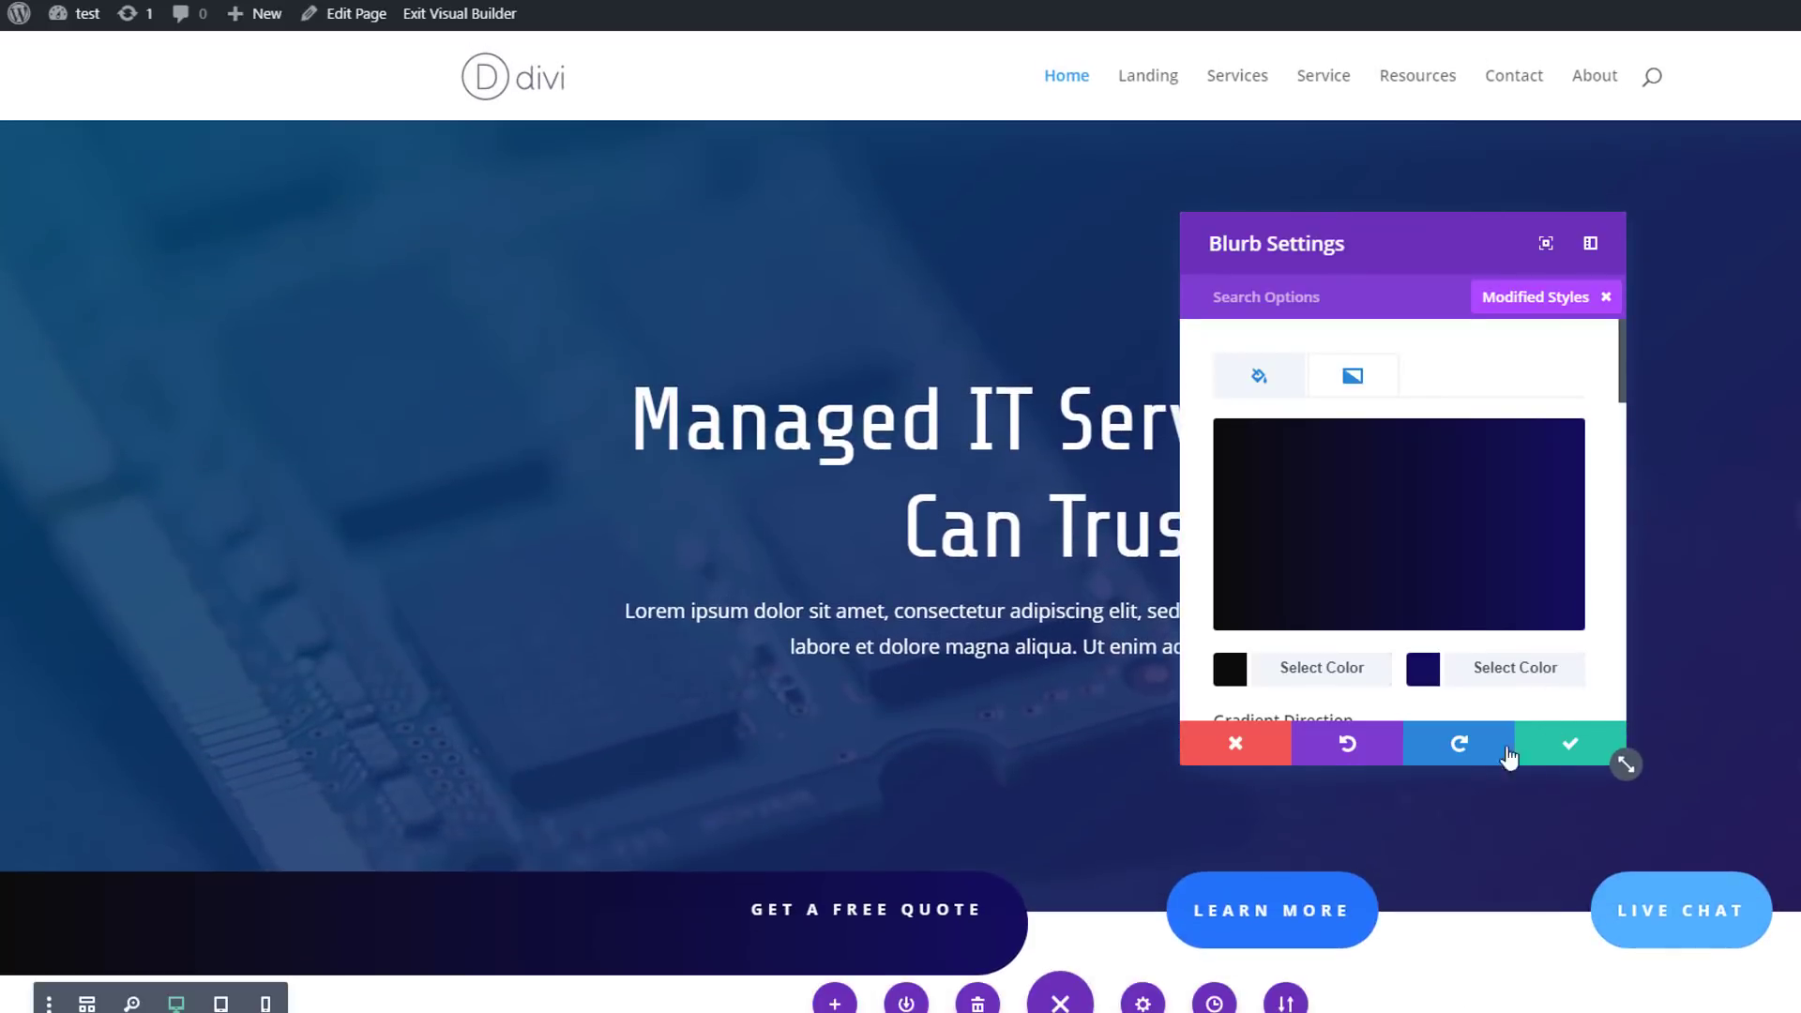
Step: Discard the blurb's gradient edits, restoring the white-to-blue quote button
left_click(1248, 745)
scroll(1511, 692, "down", 3)
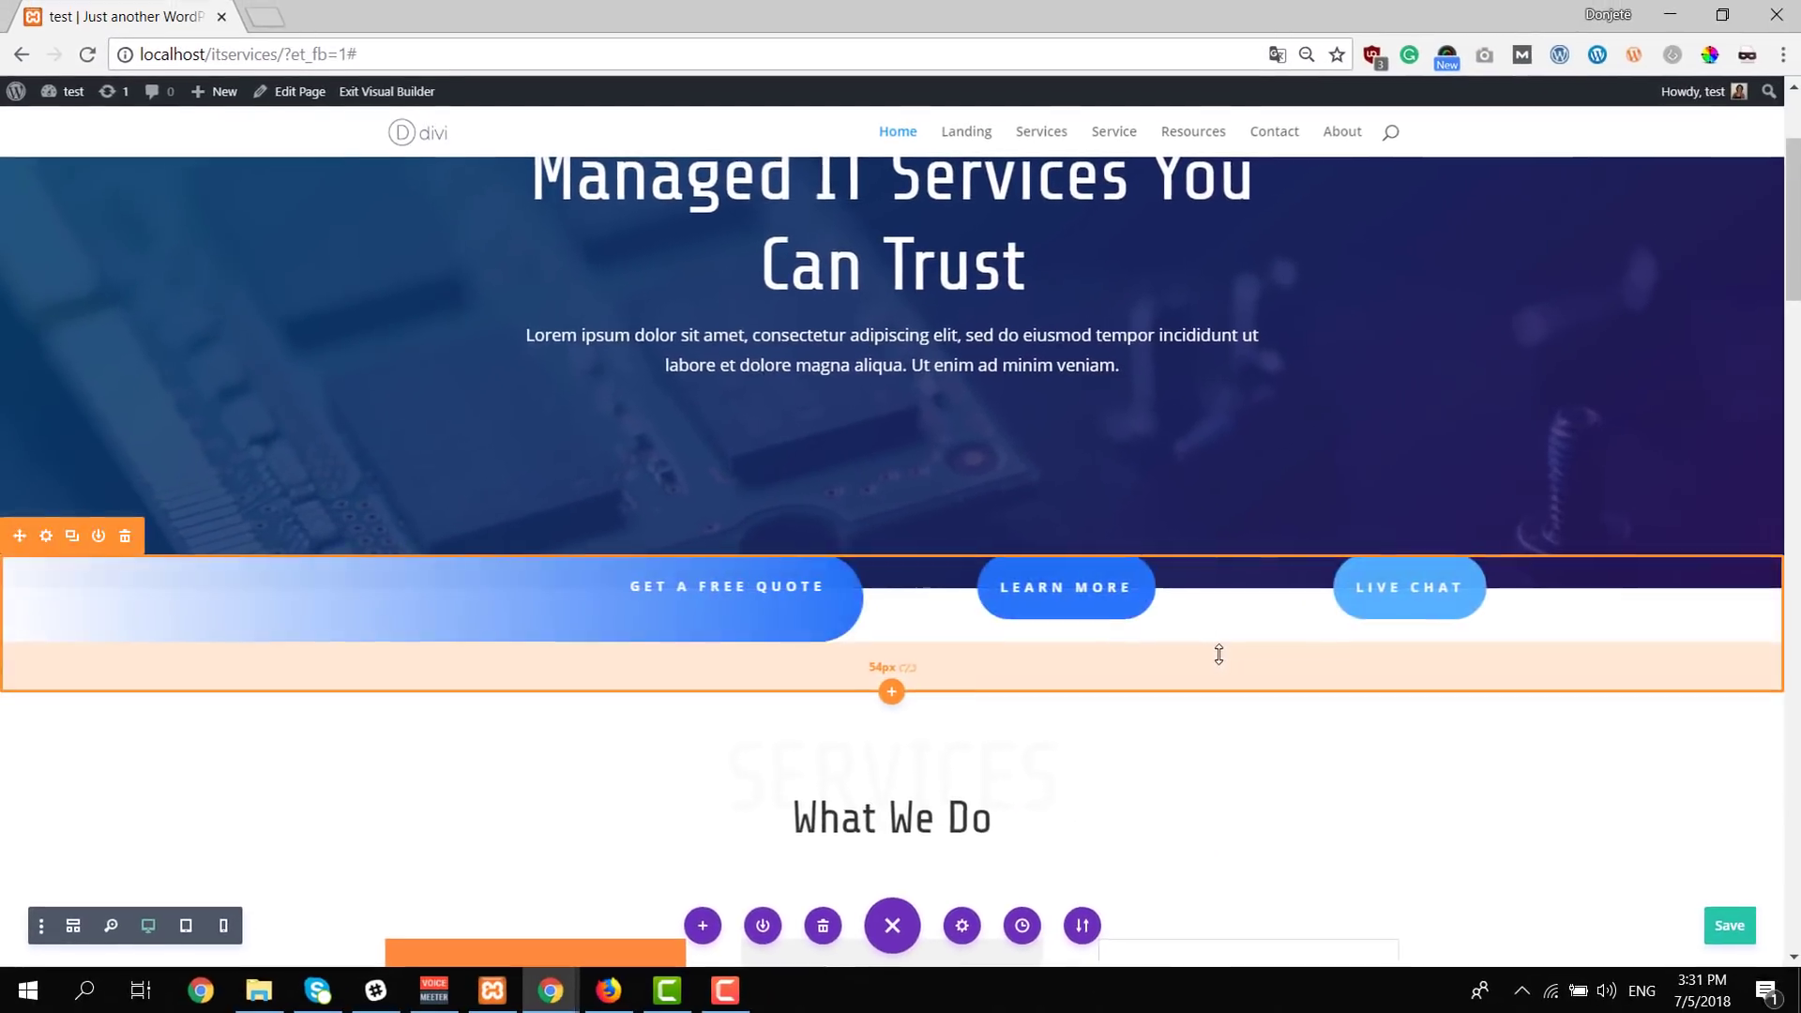
scroll(1219, 654, "up", 3)
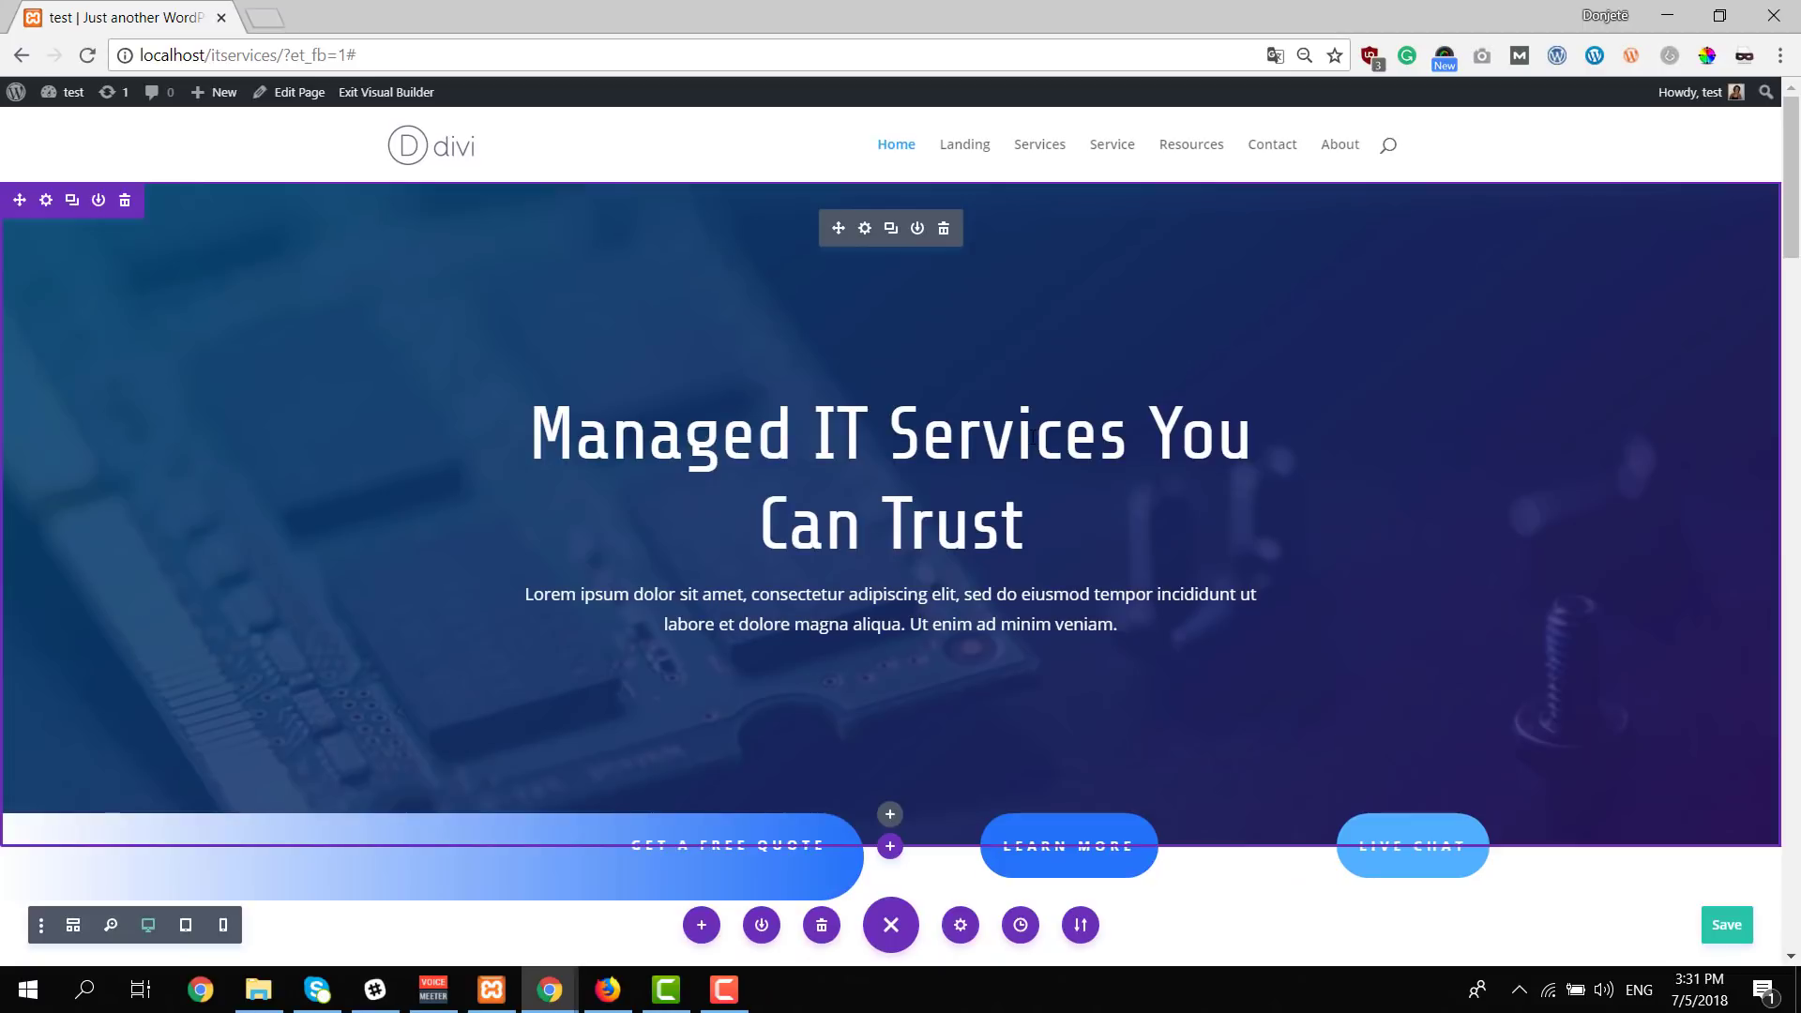
scroll(883, 360, "down", 5)
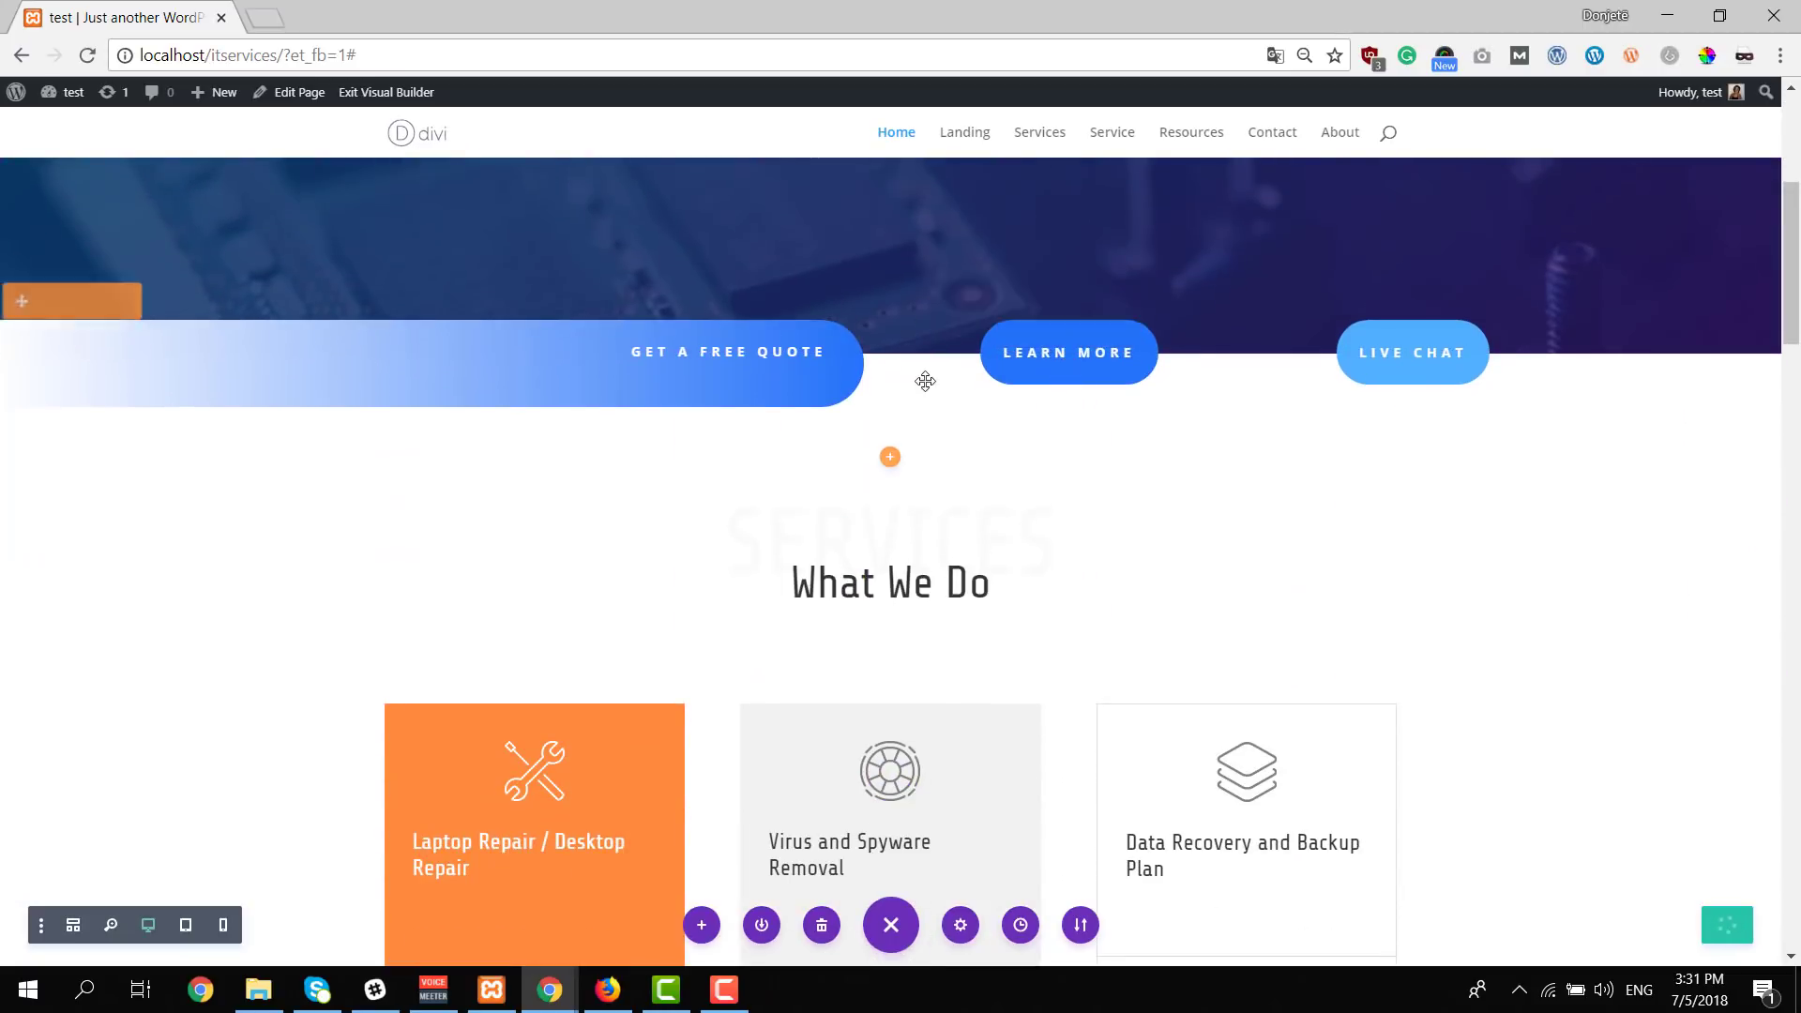
scroll(1585, 435, "down", 1)
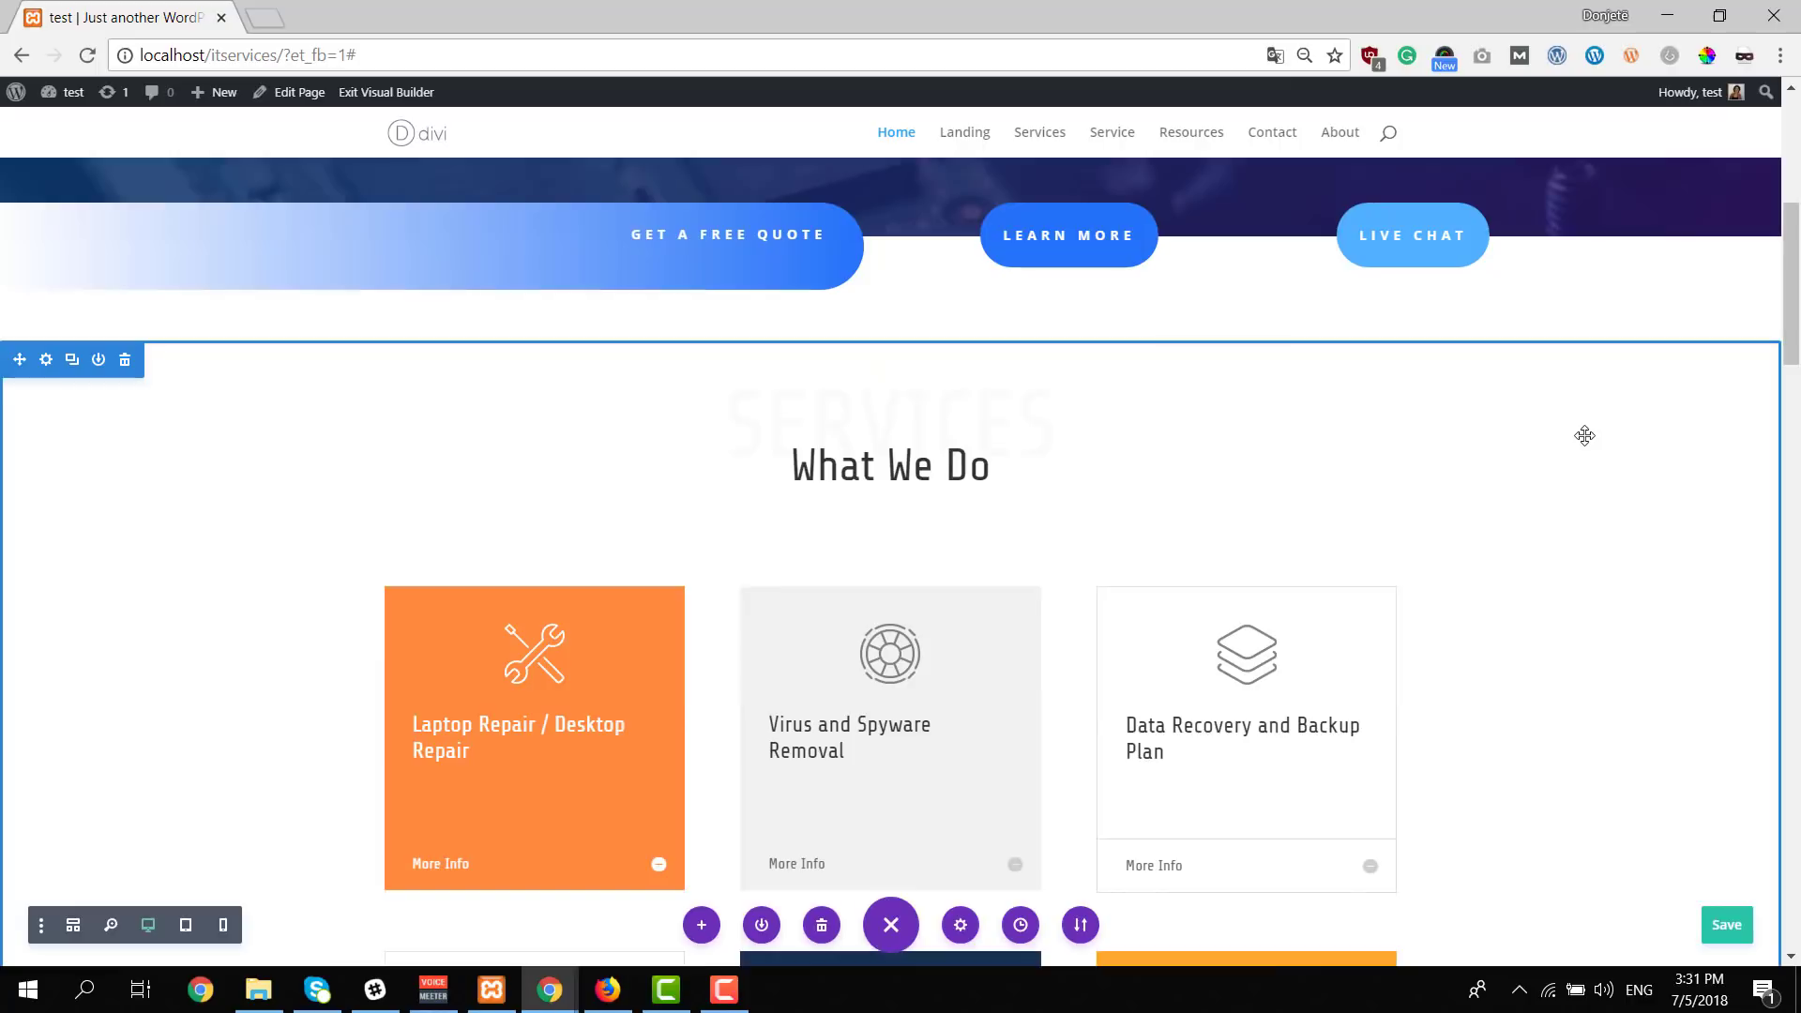
scroll(1586, 435, "down", 2)
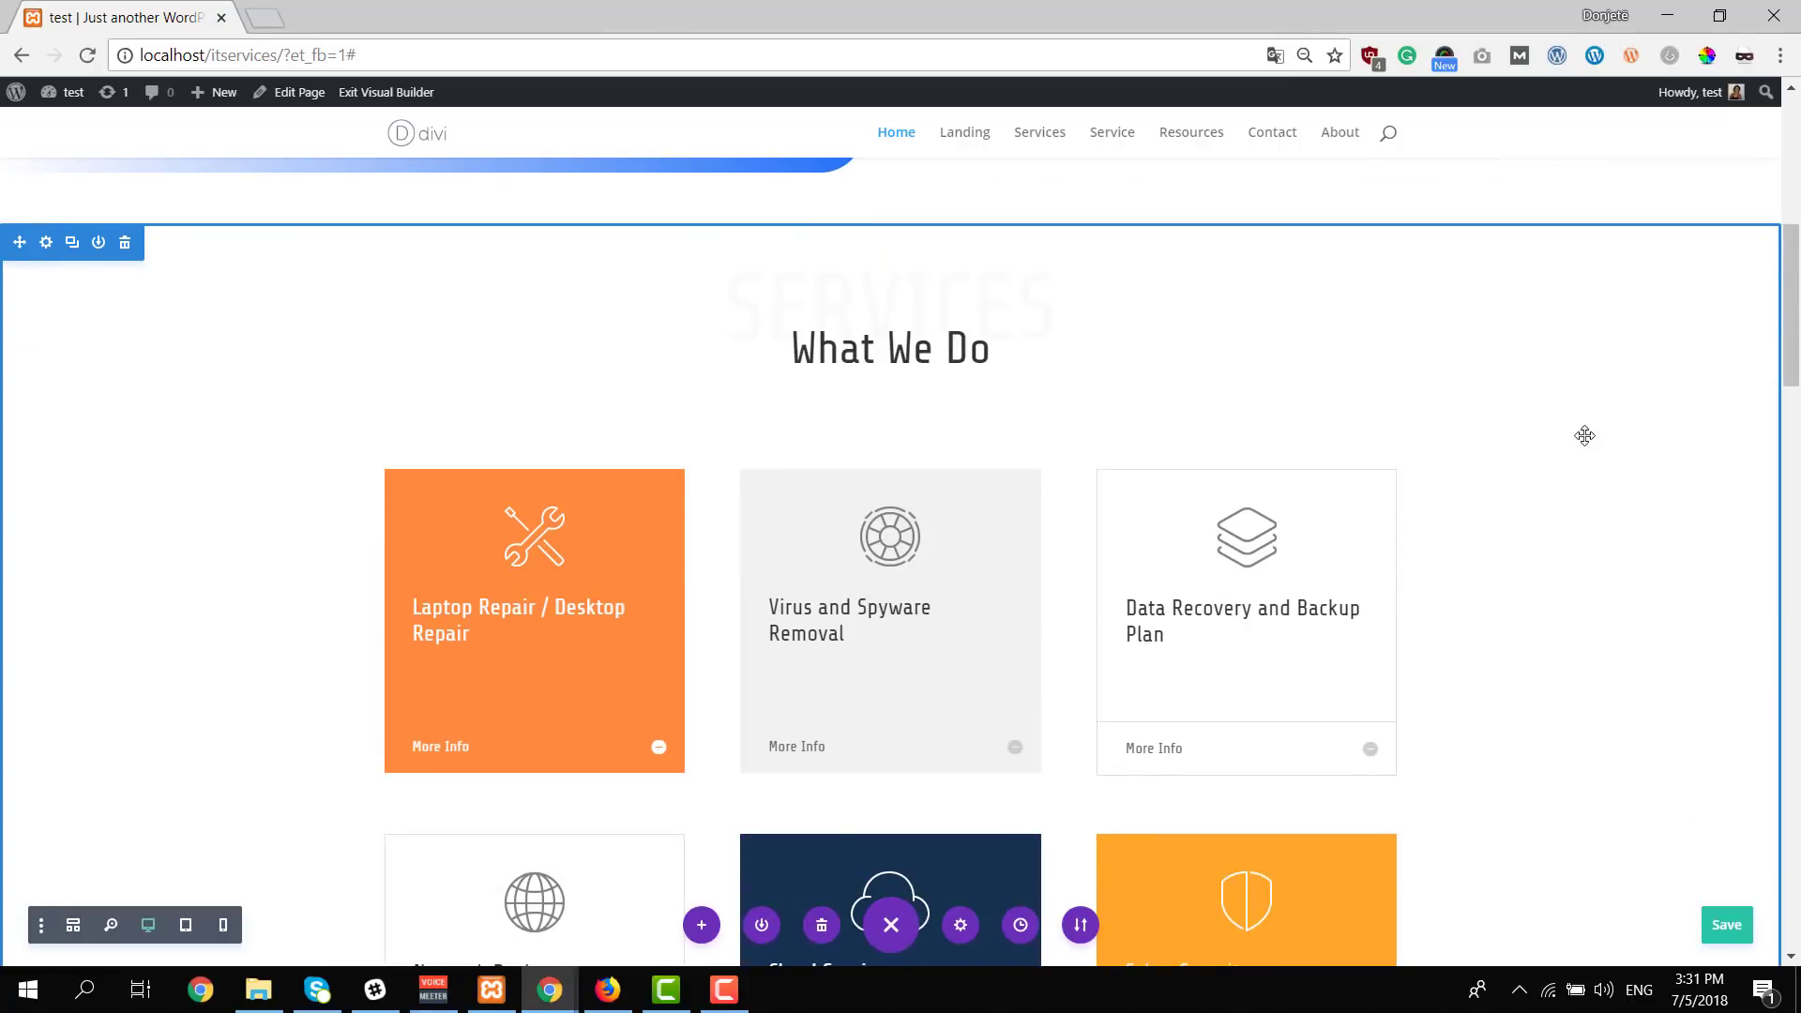
Step: Expand the Laptop Repair card's More Info text
left_click(658, 638)
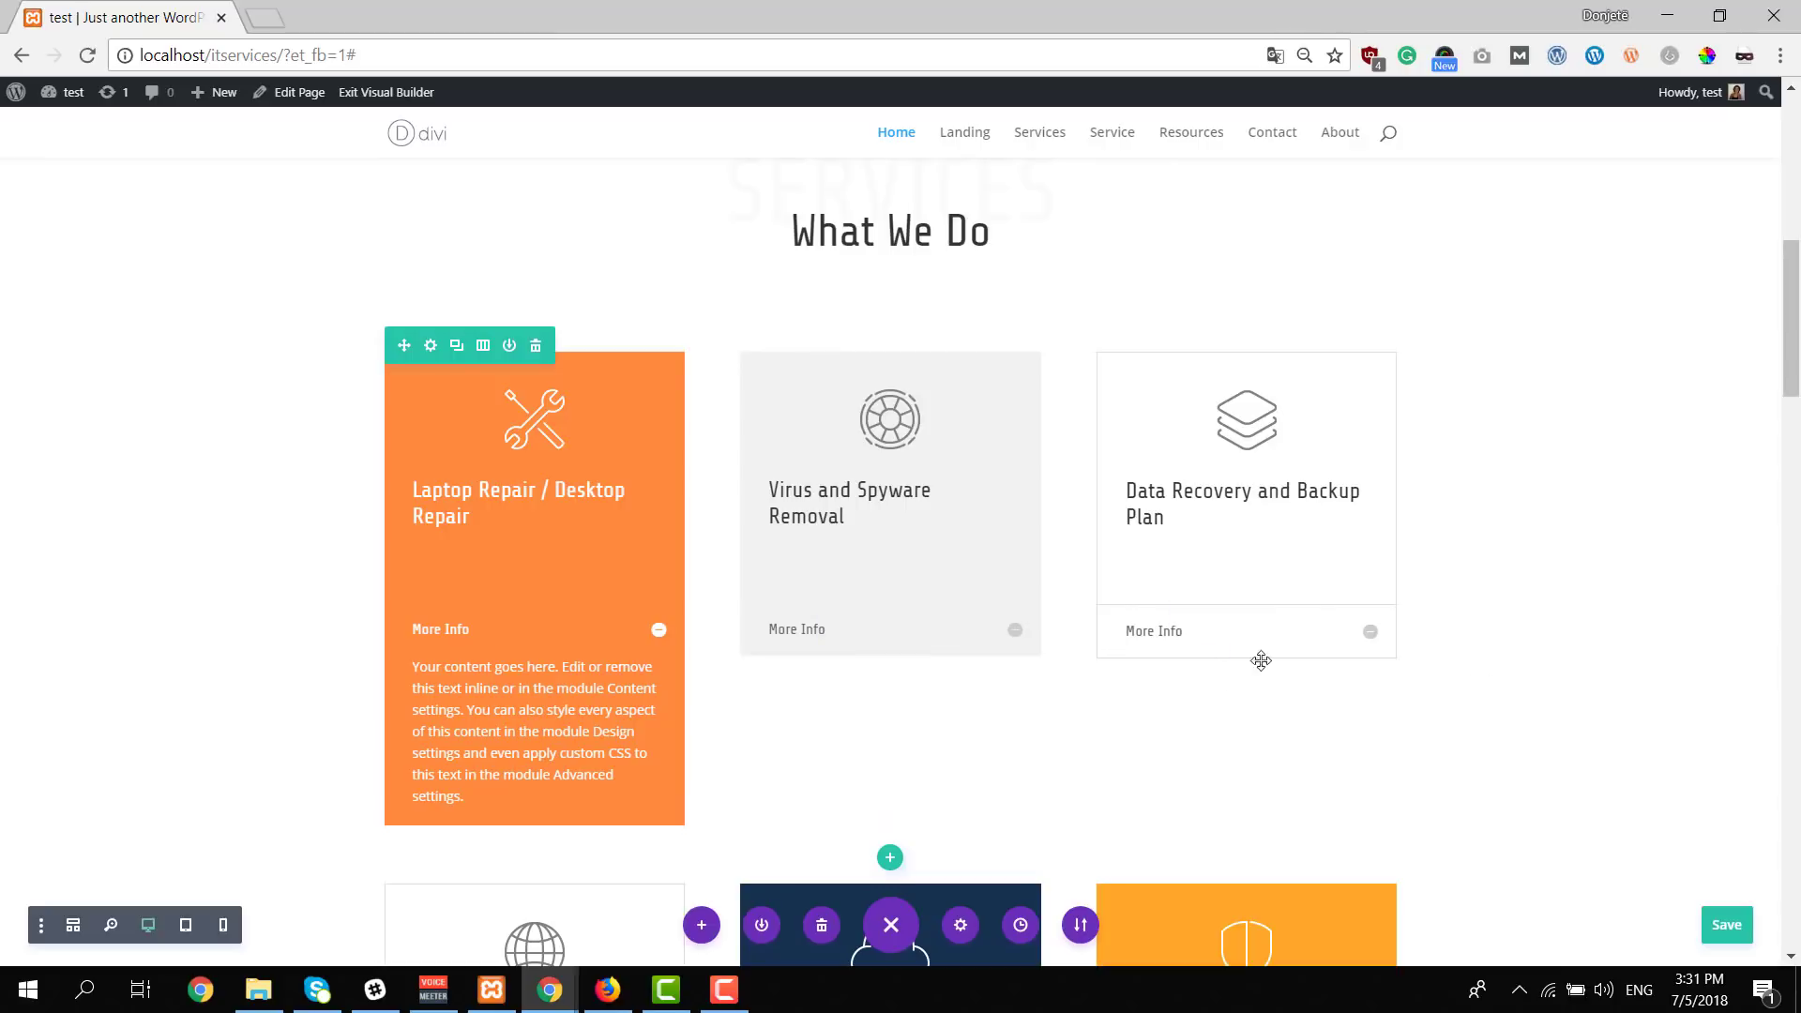
scroll(1528, 504, "up", 4)
scroll(1528, 504, "up", 3)
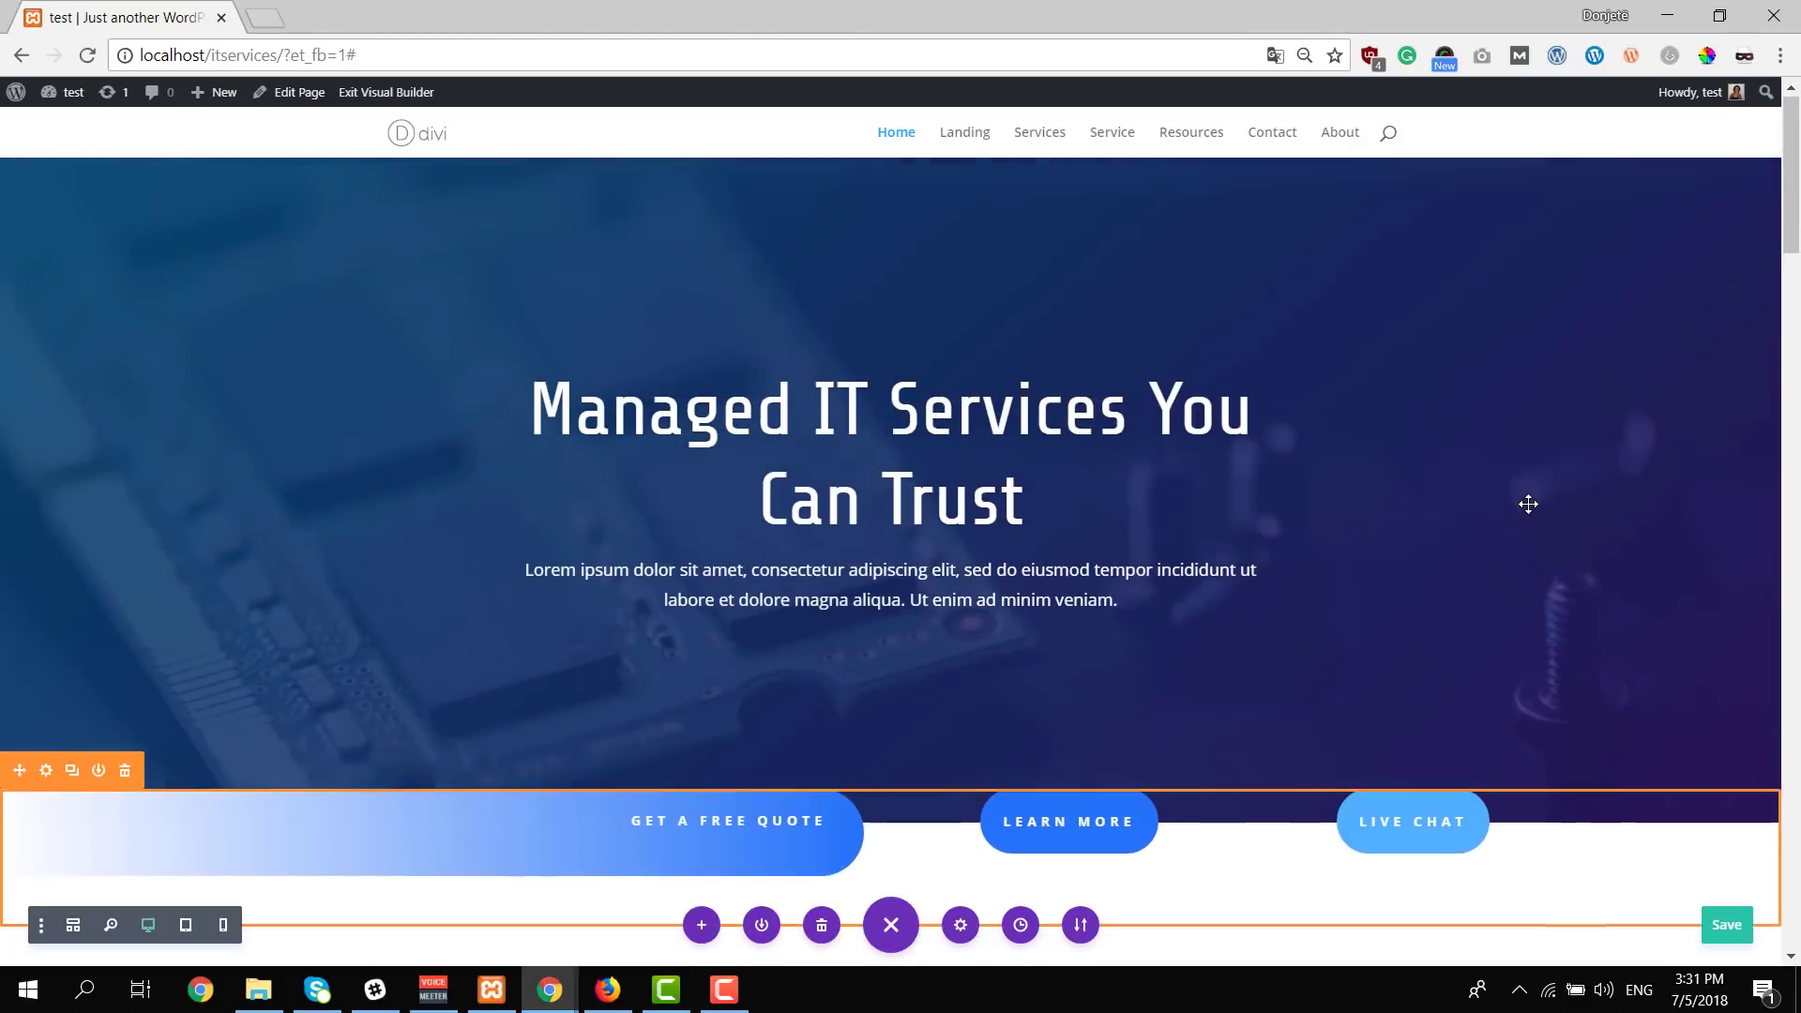
scroll(1528, 504, "down", 6)
scroll(1478, 508, "up", 6)
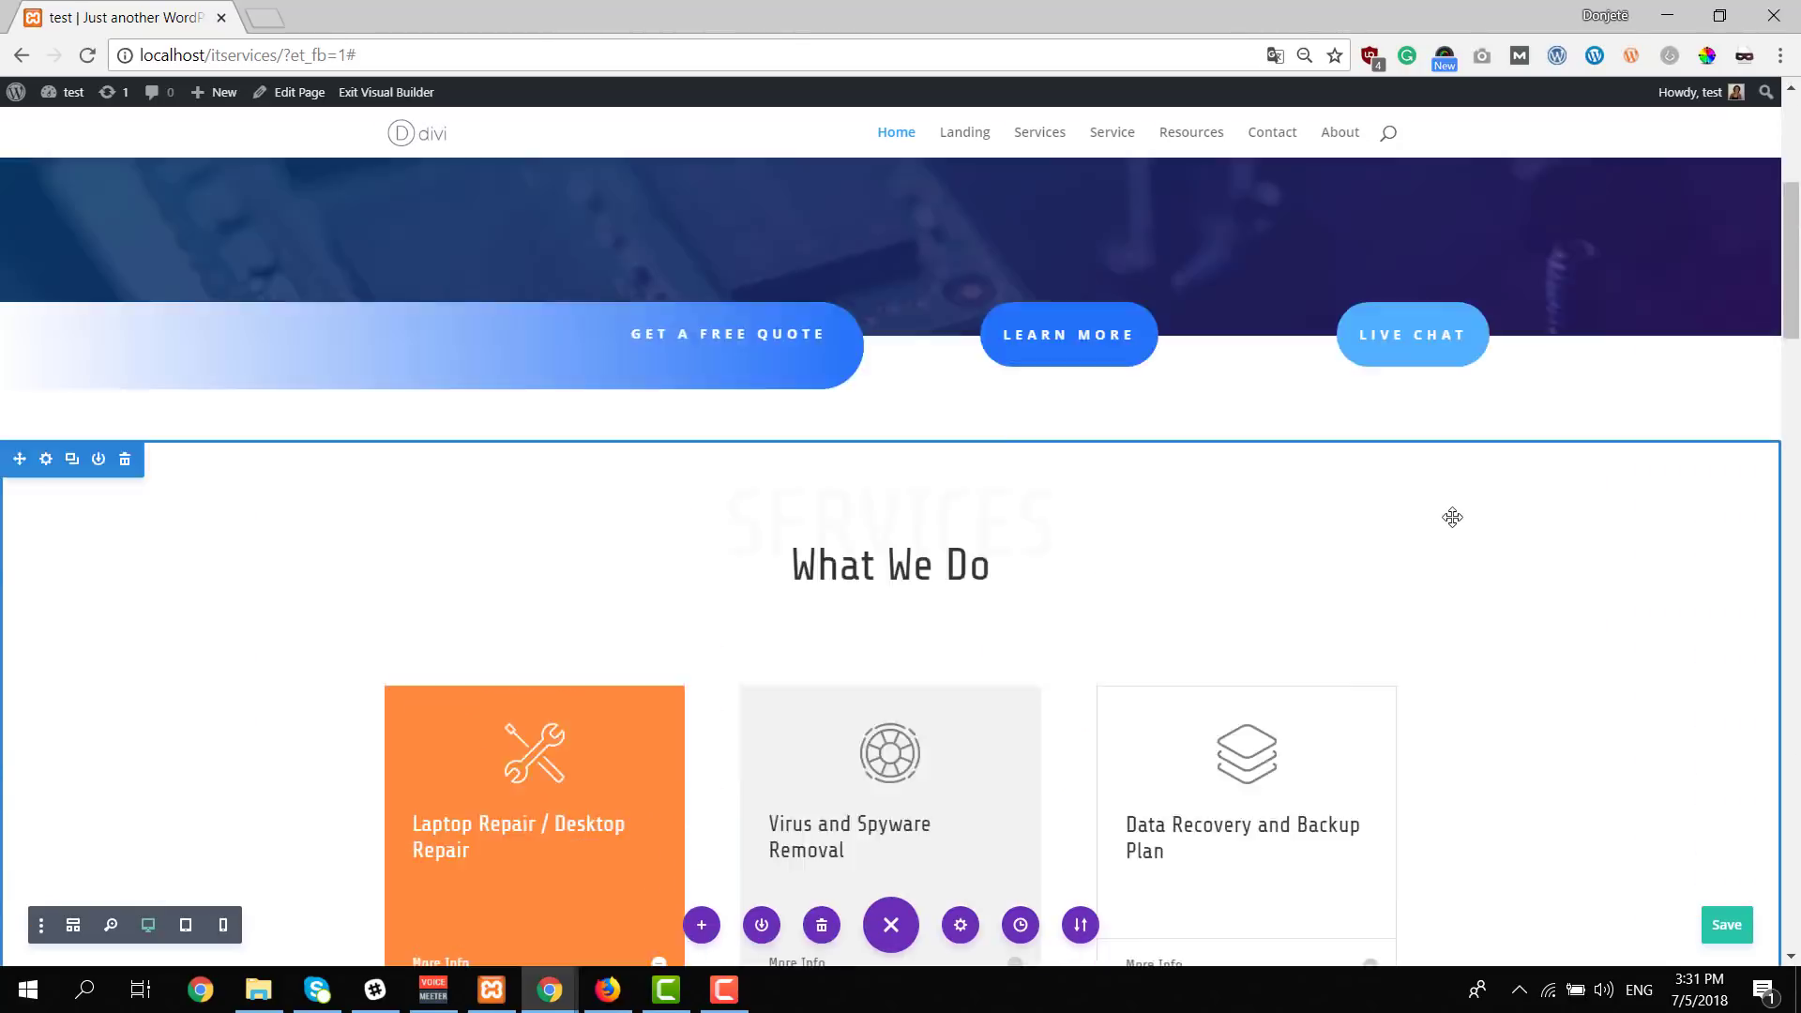
scroll(1452, 517, "down", 7)
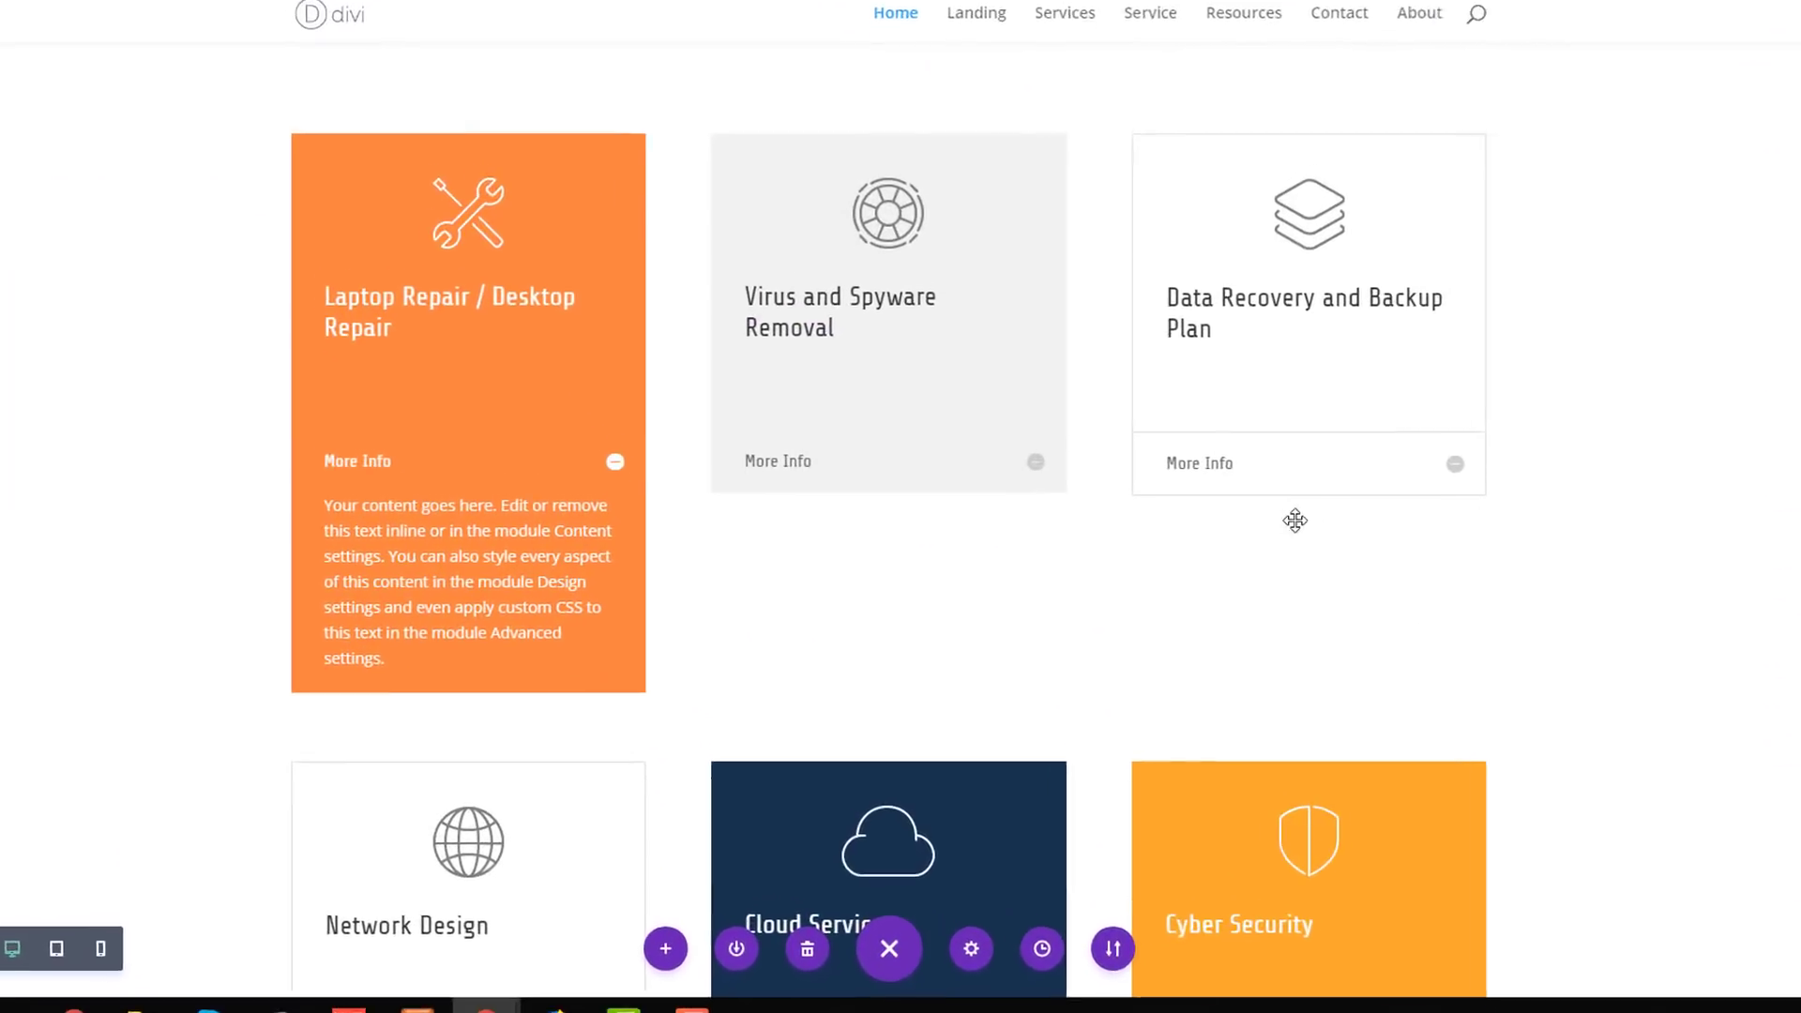
scroll(1166, 616, "up", 6)
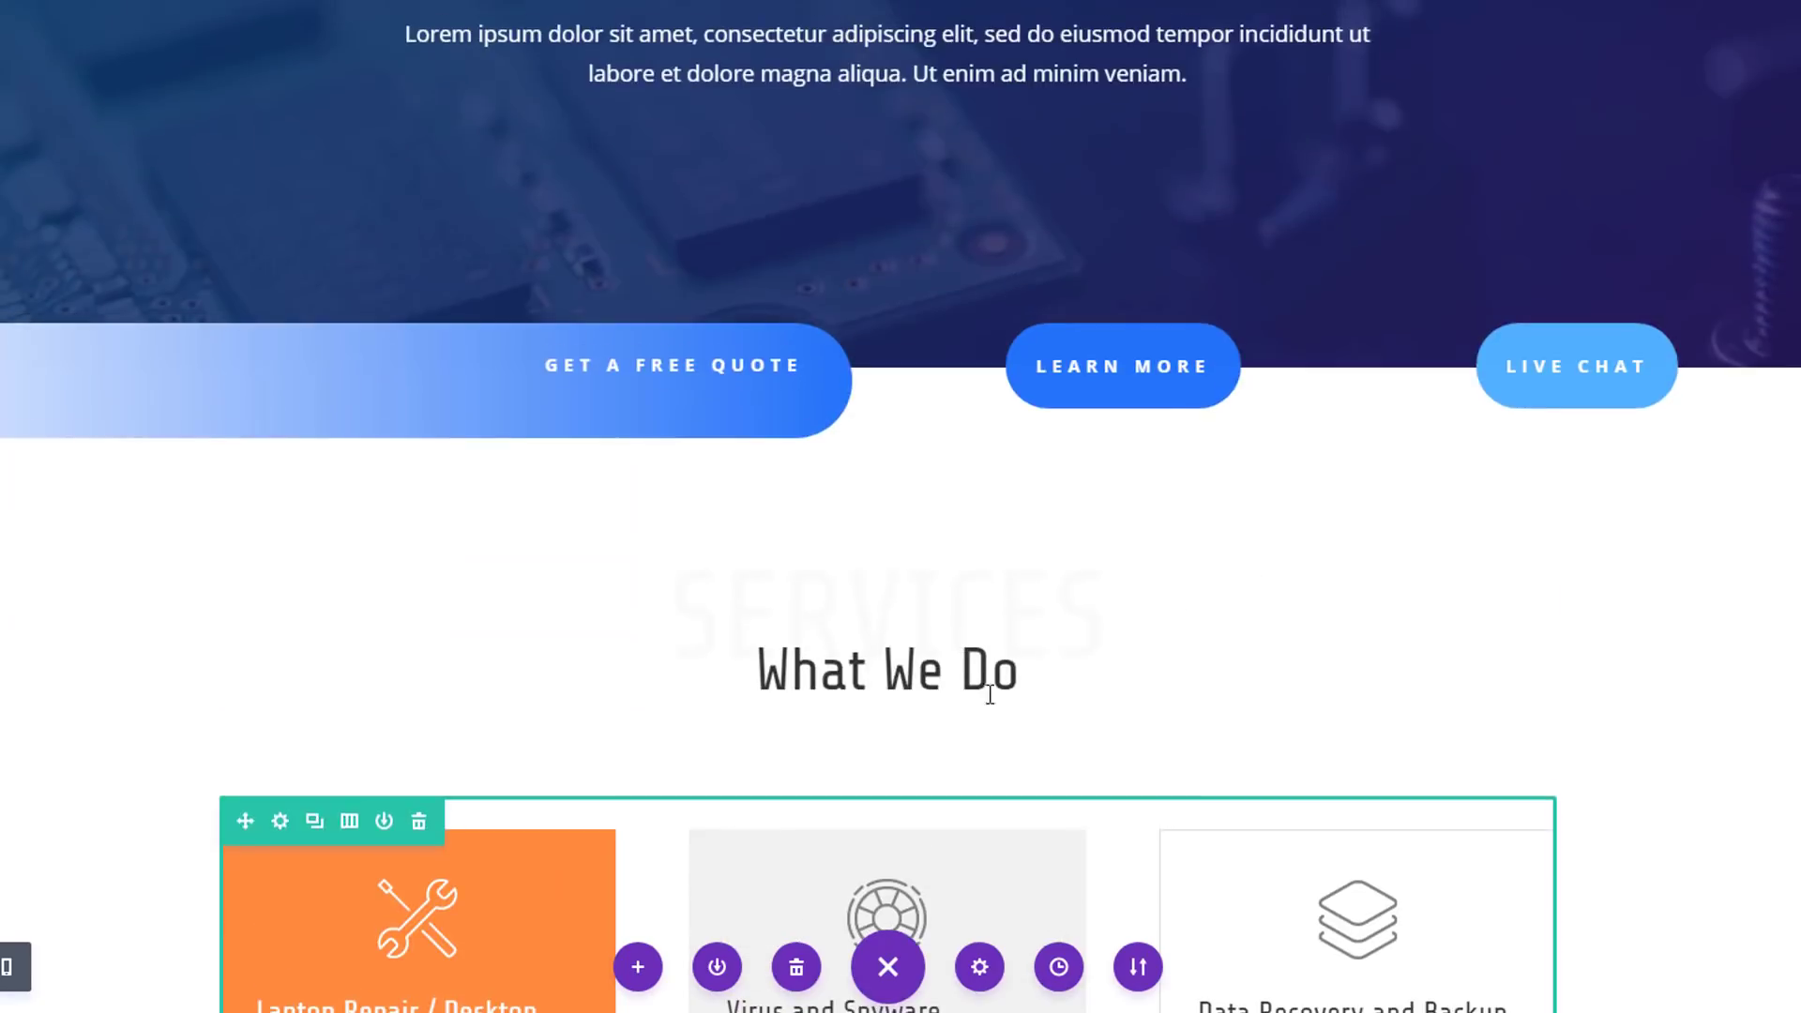
Step: Open Load From Library and scroll the Premade Layouts down to the IT Services pack
left_click(641, 966)
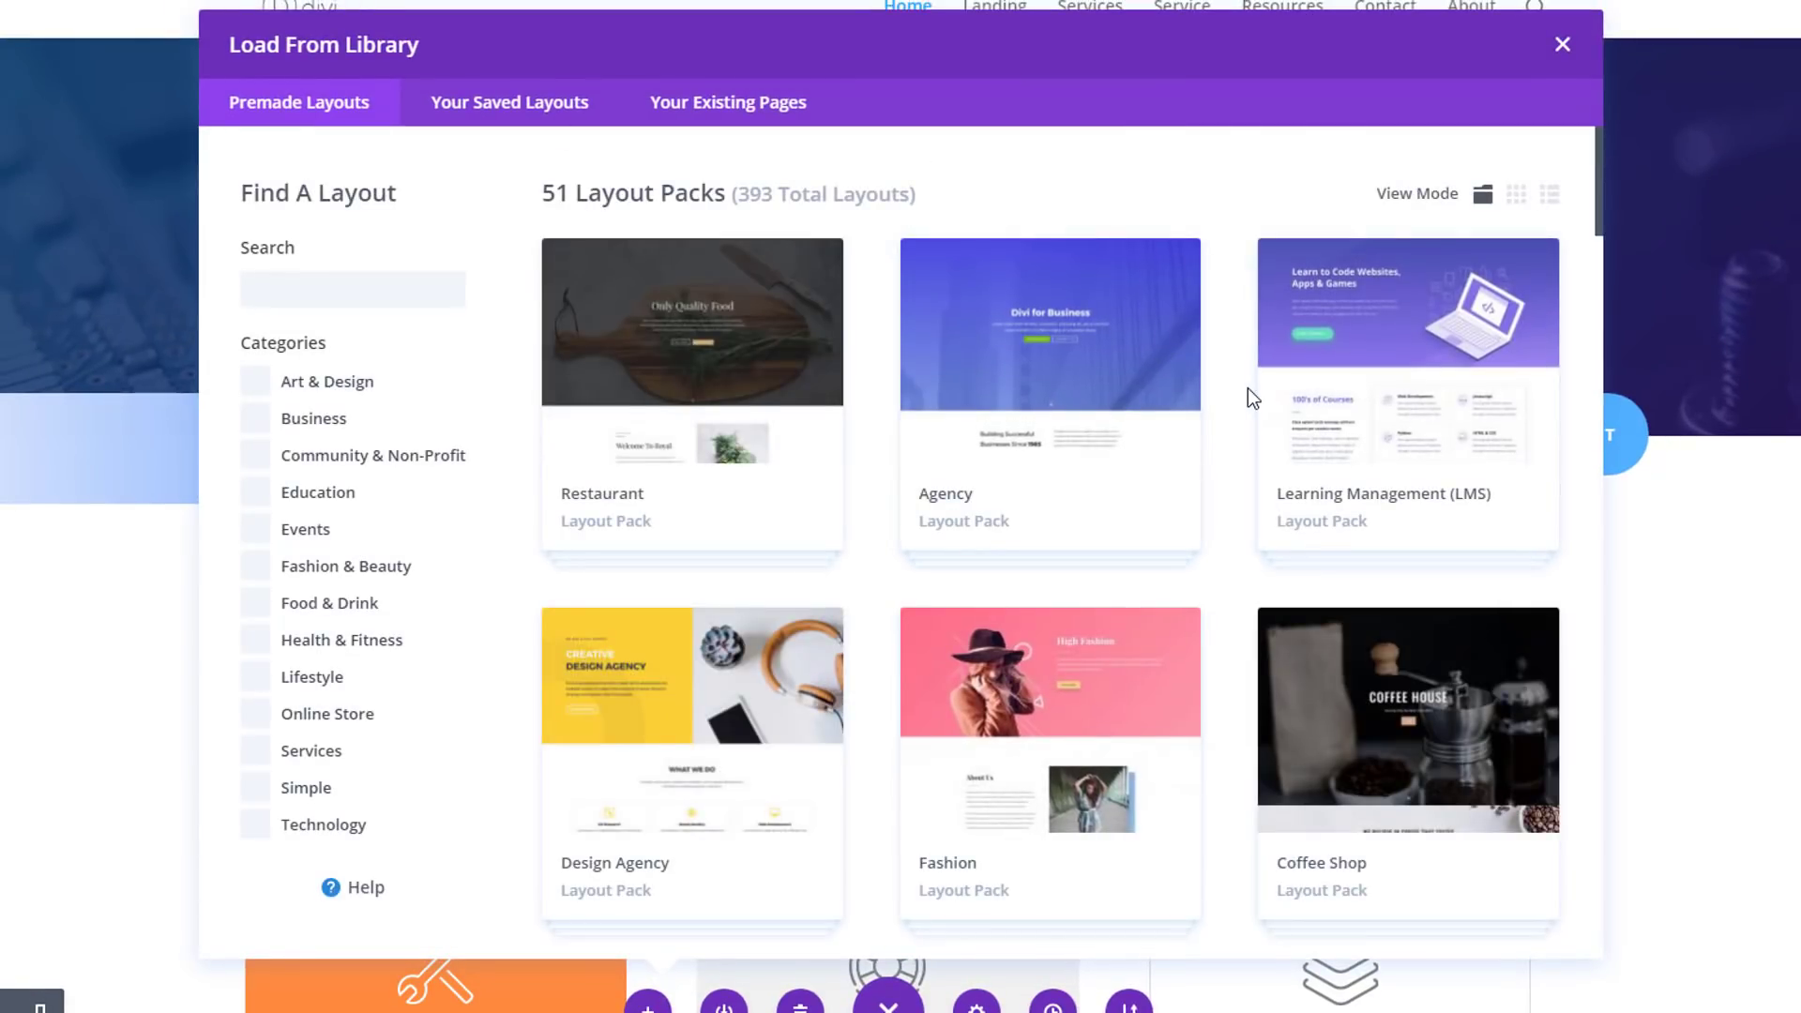
scroll(1247, 389, "down", 5)
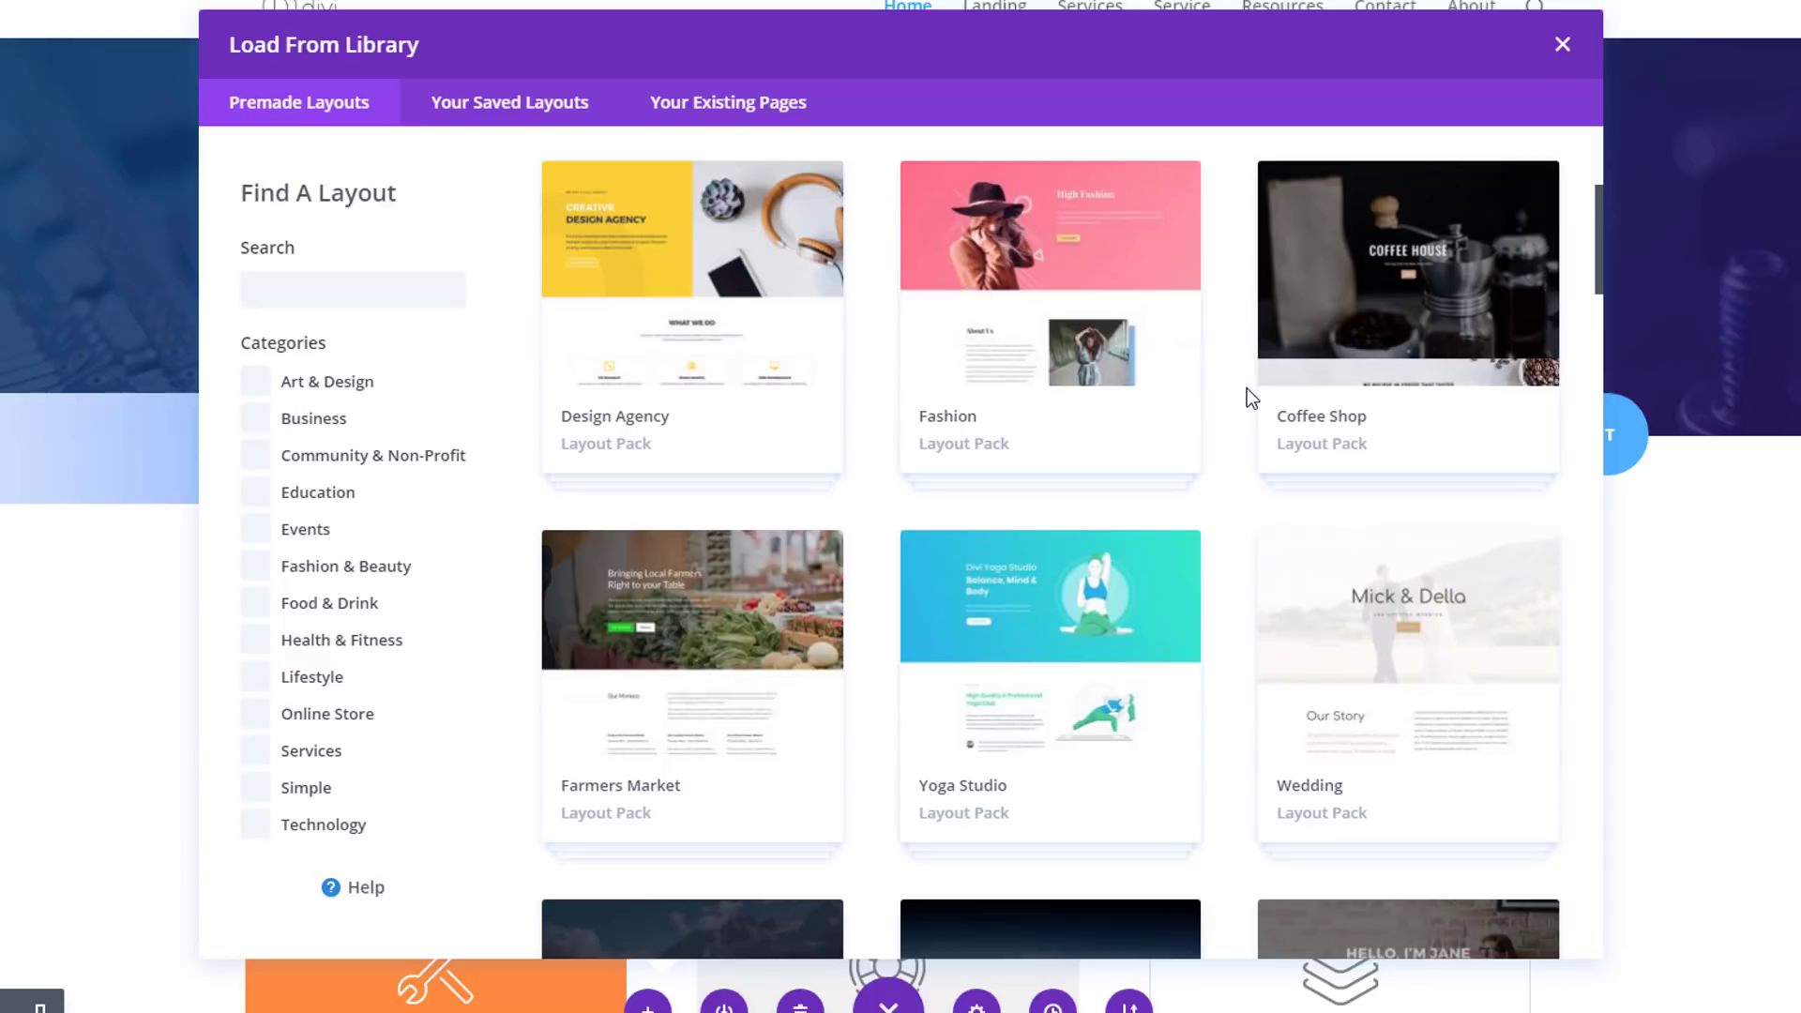
scroll(1246, 389, "down", 5)
scroll(1247, 388, "down", 5)
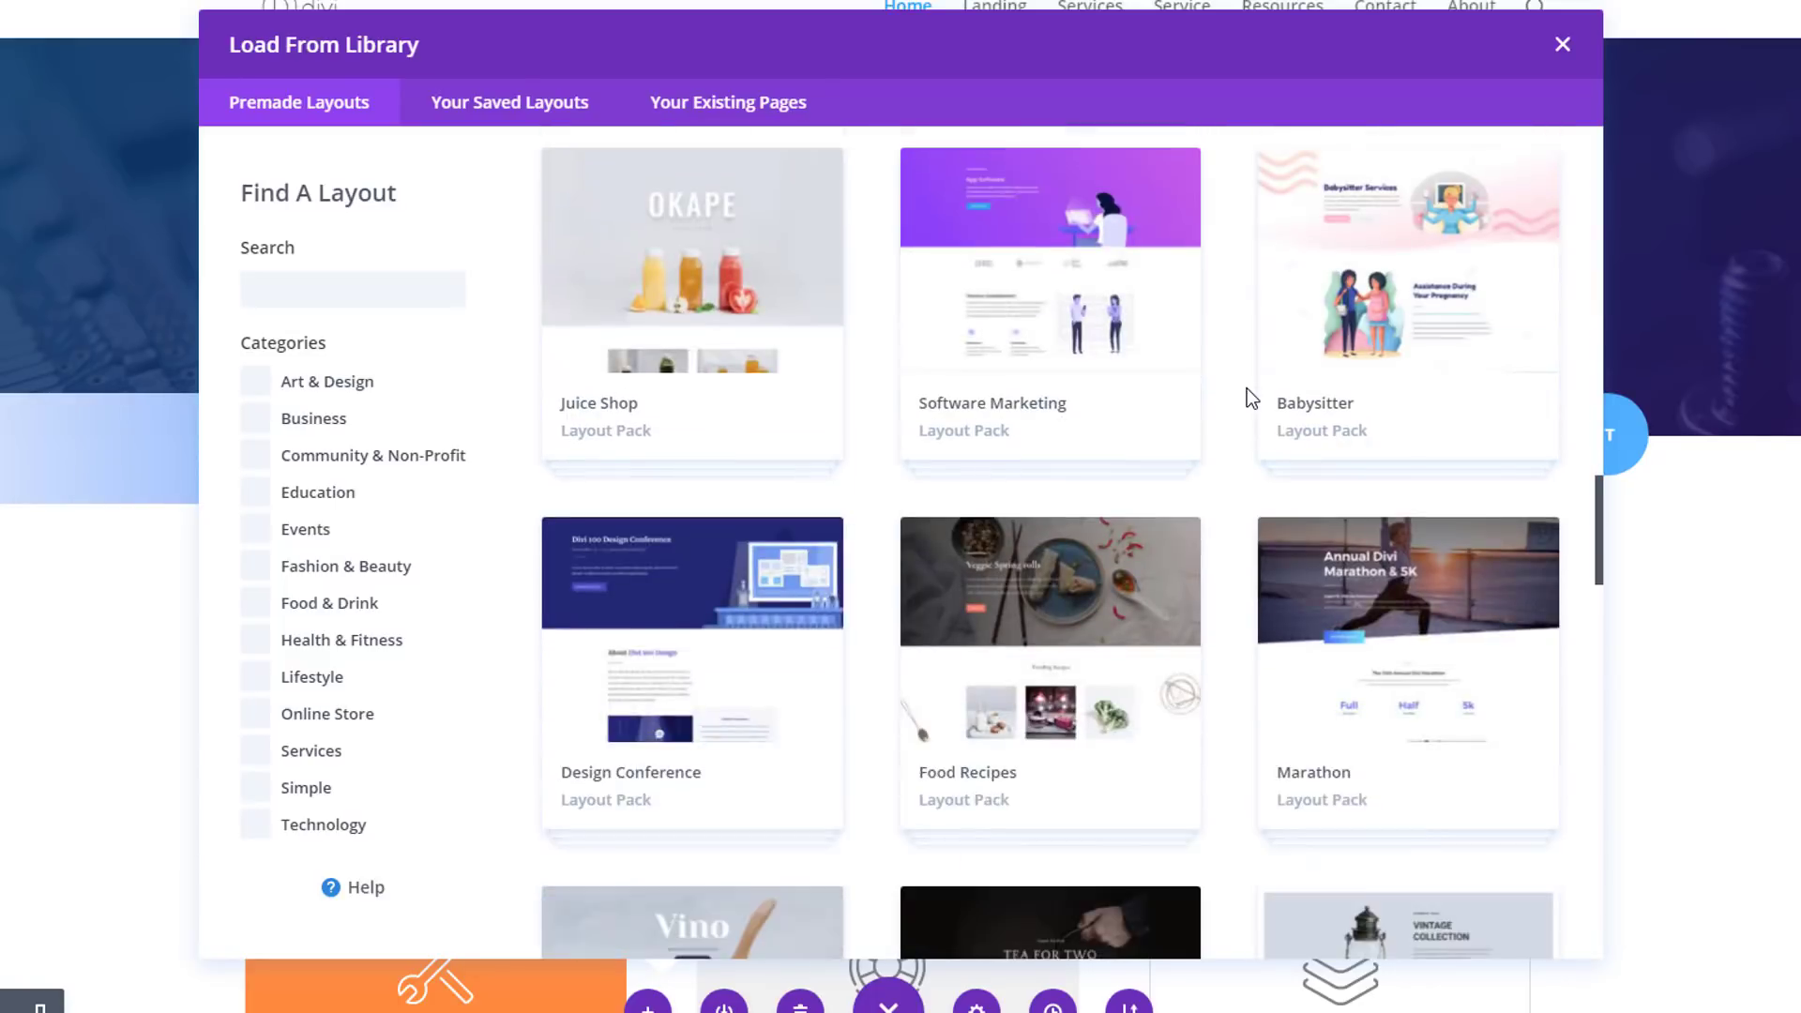
scroll(1246, 388, "down", 15)
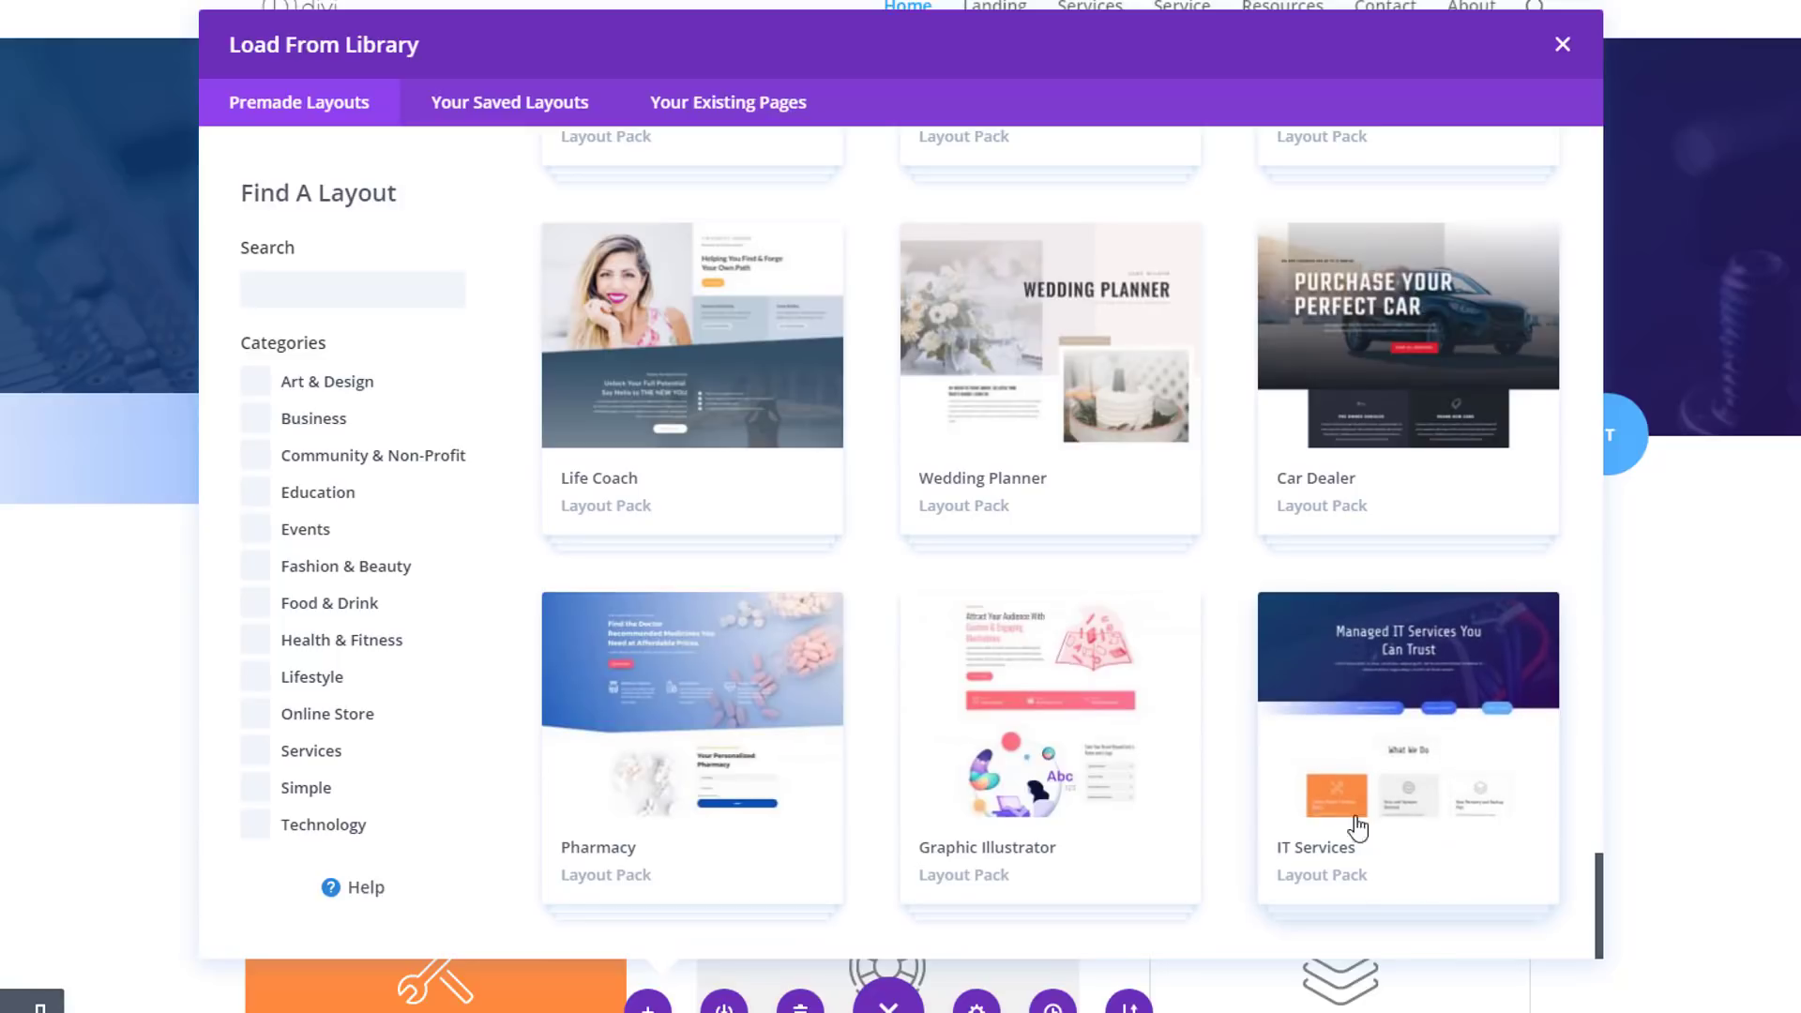
Step: Open the IT Services layout pack's details from the Premade Layouts grid
left_click(1438, 694)
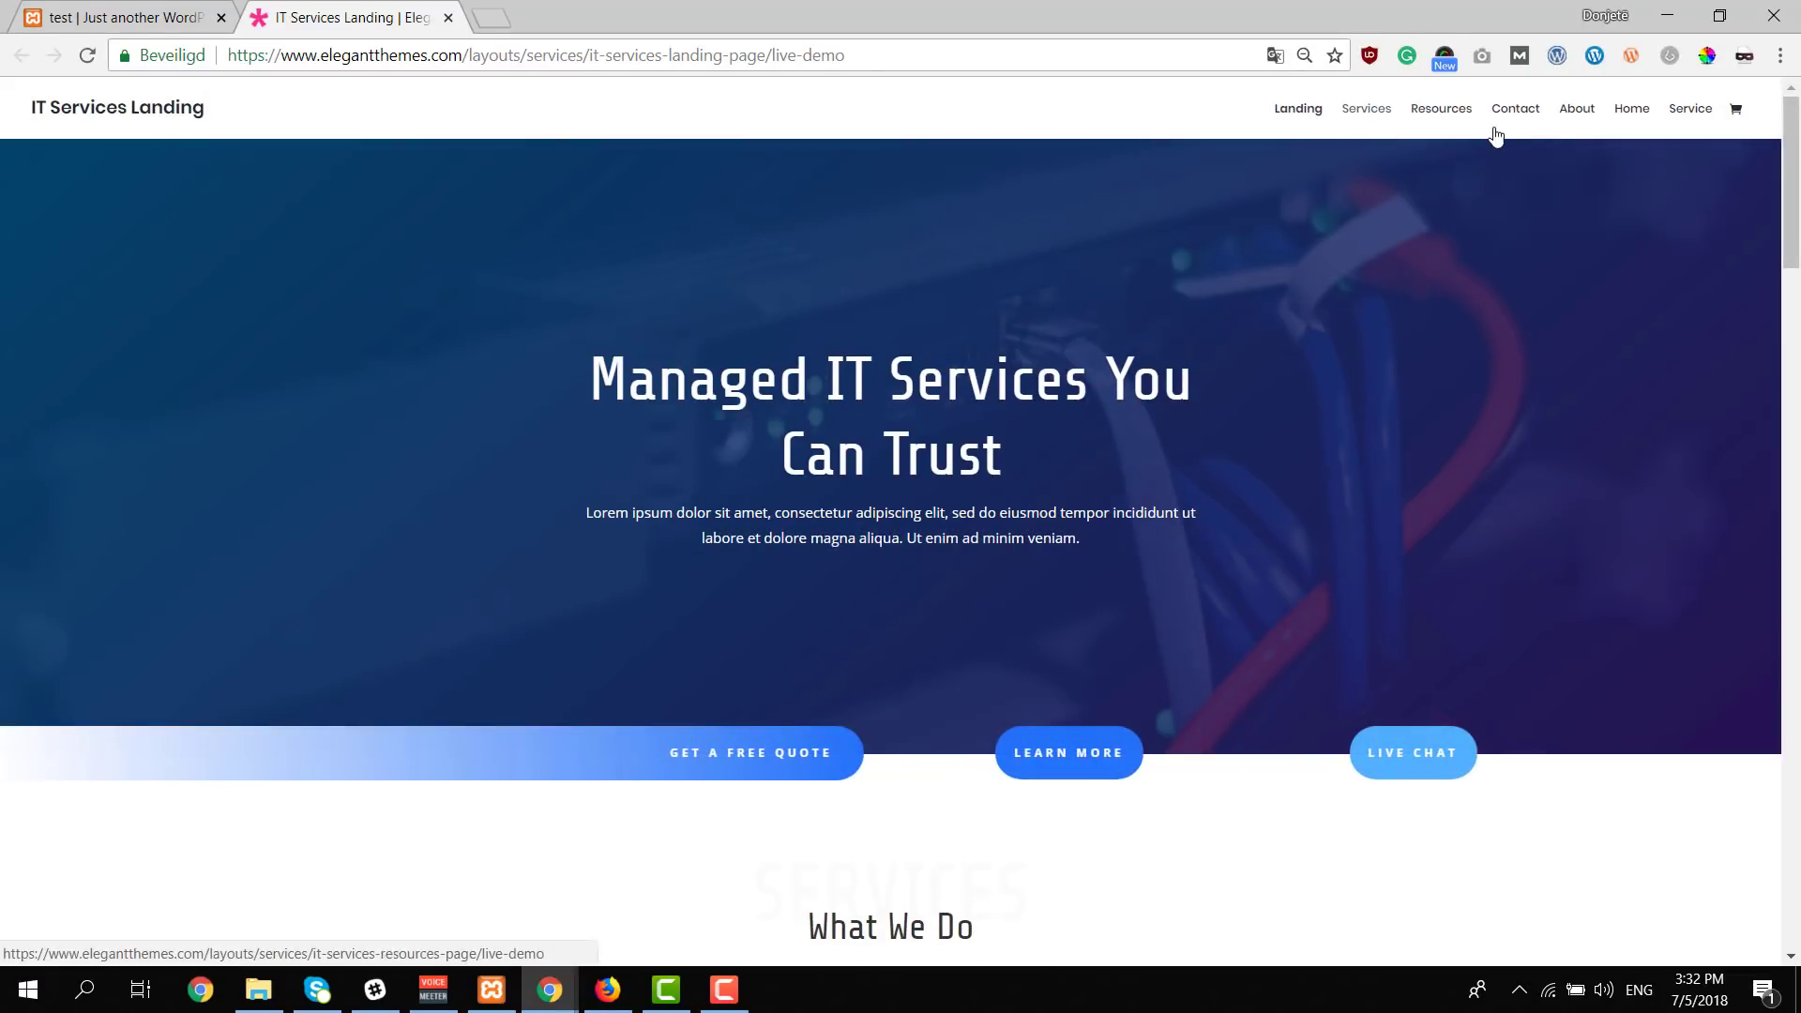
Step: Scroll through the IT Services Landing demo's What We Do cards, Five Spheres section and contact form
scroll(1480, 299, "down", 15)
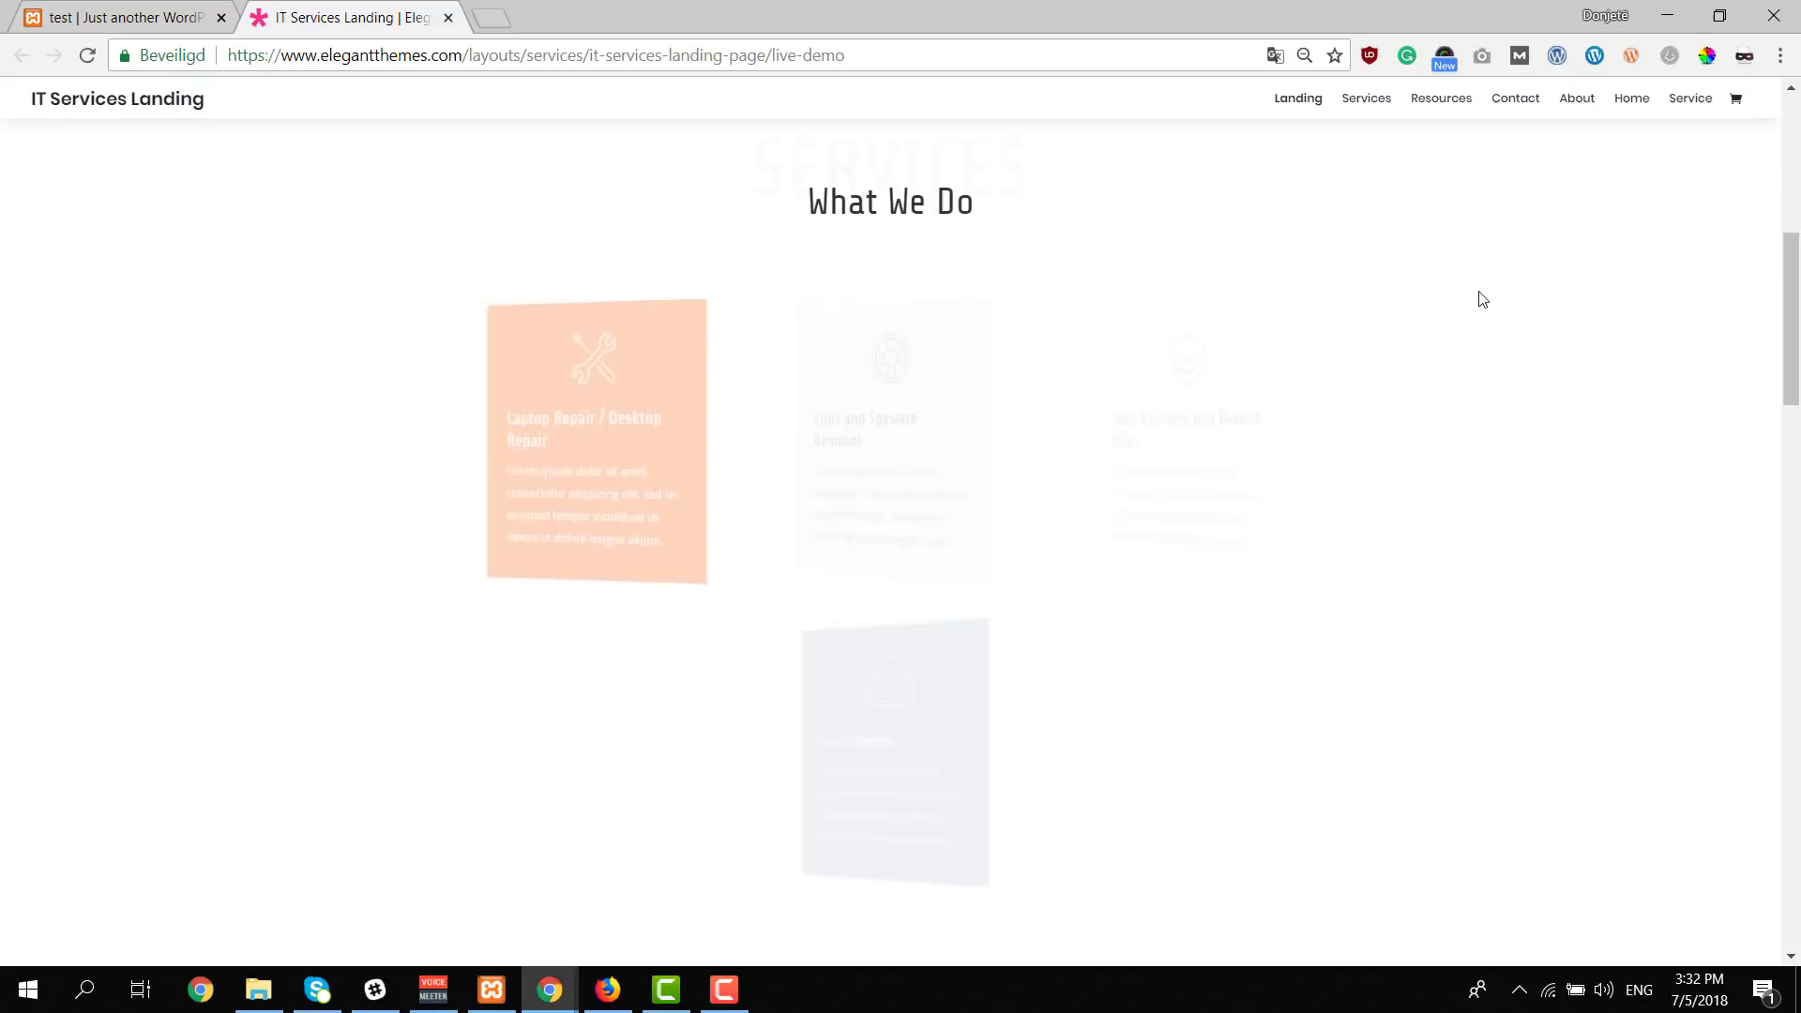
scroll(1480, 301, "down", 20)
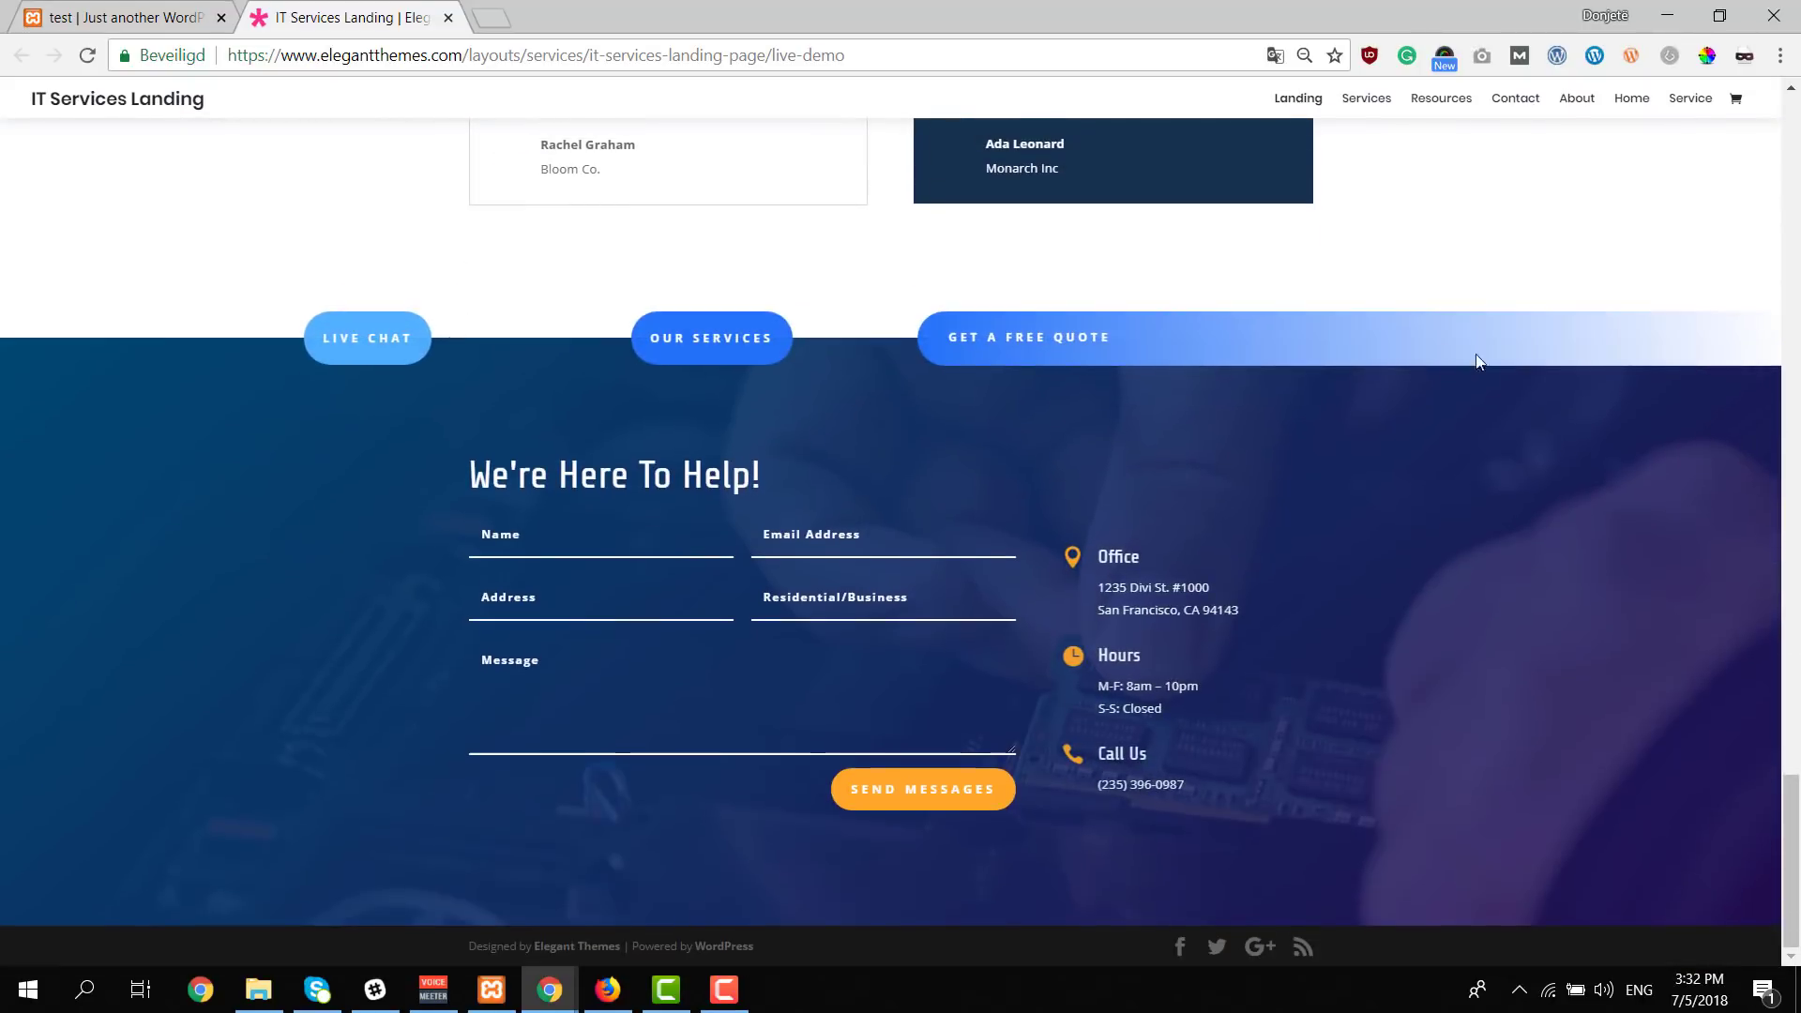
scroll(1435, 447, "up", 10)
scroll(1440, 448, "up", 15)
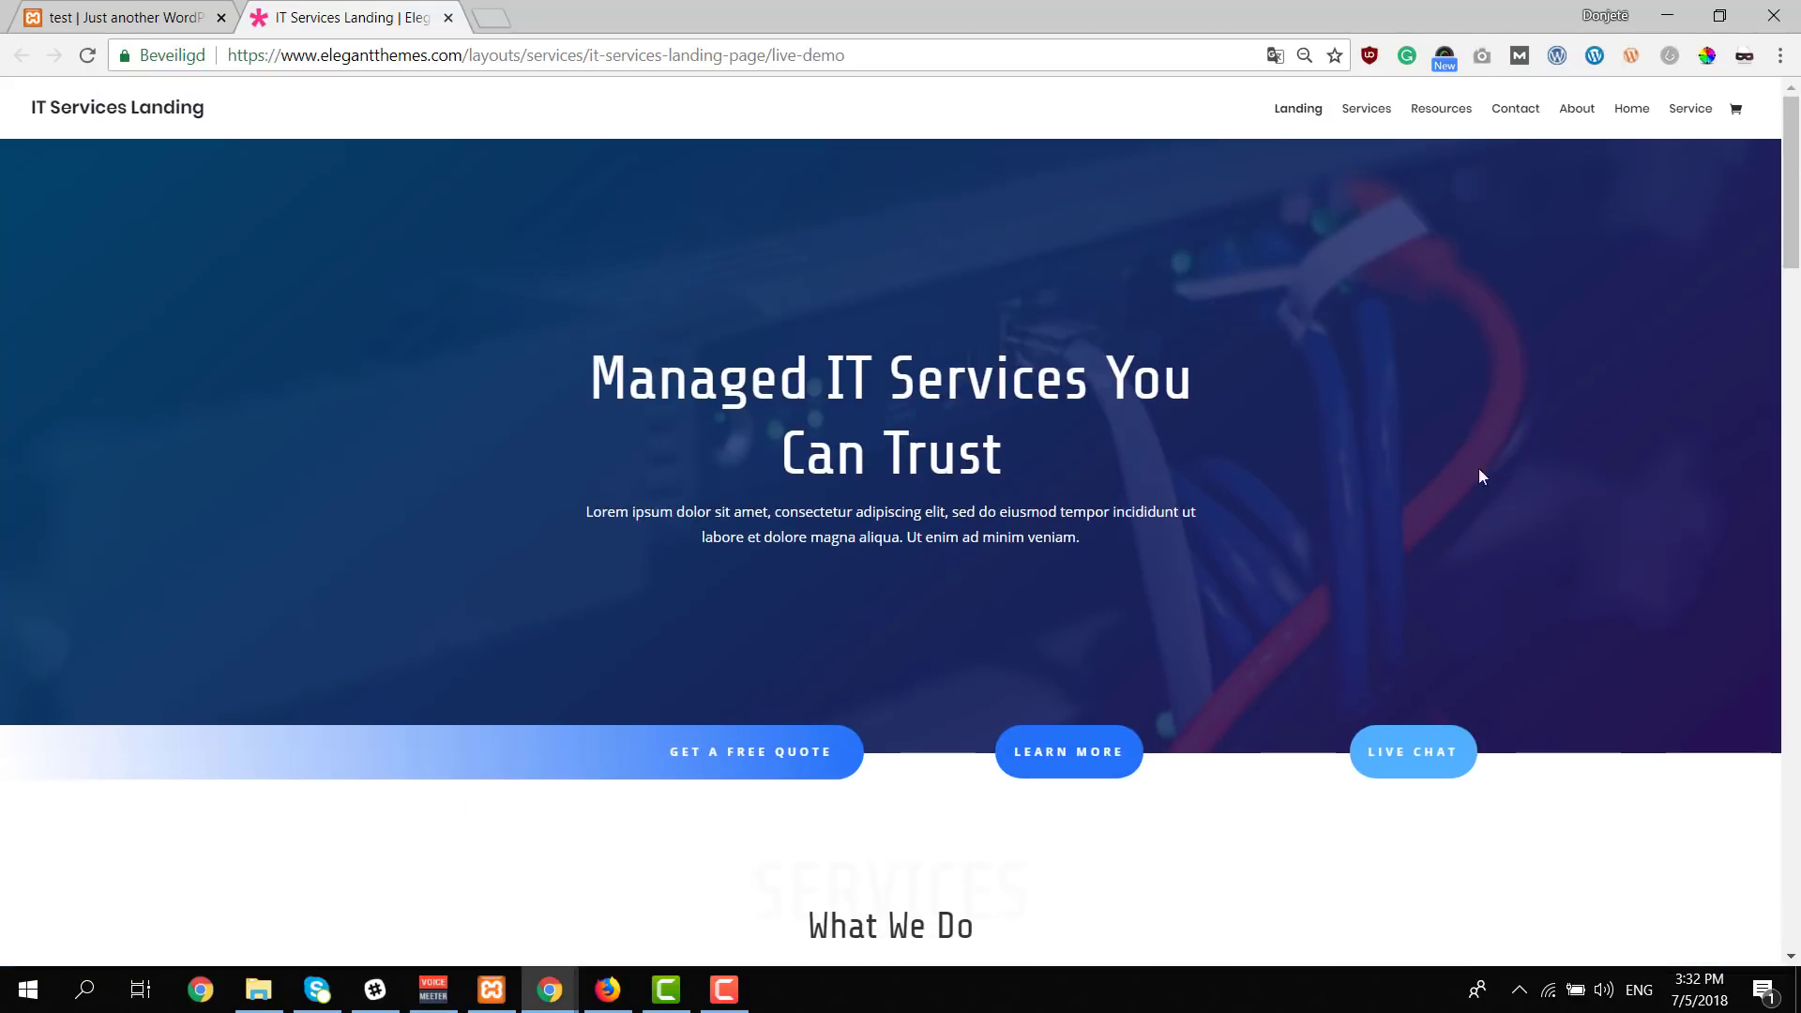
scroll(1672, 434, "down", 5)
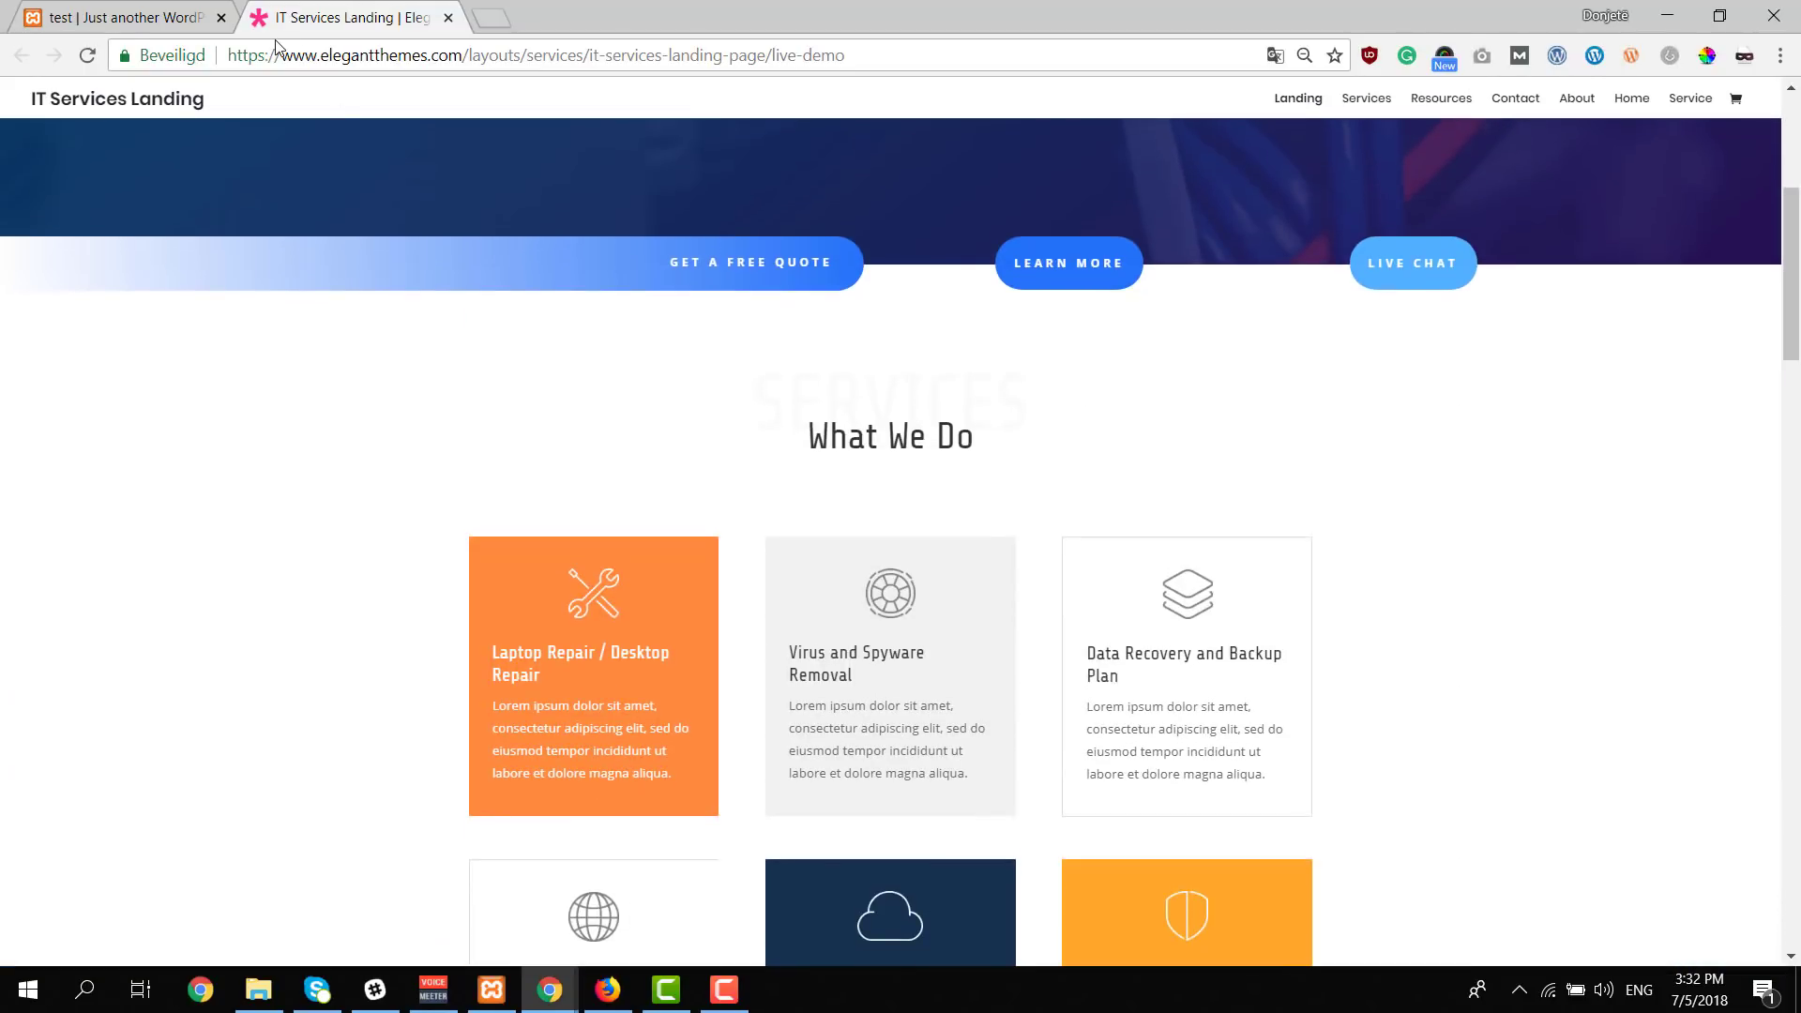
Step: Back in WordPress, load the IT Services Landing layout, replacing the page's existing content
left_click(193, 11)
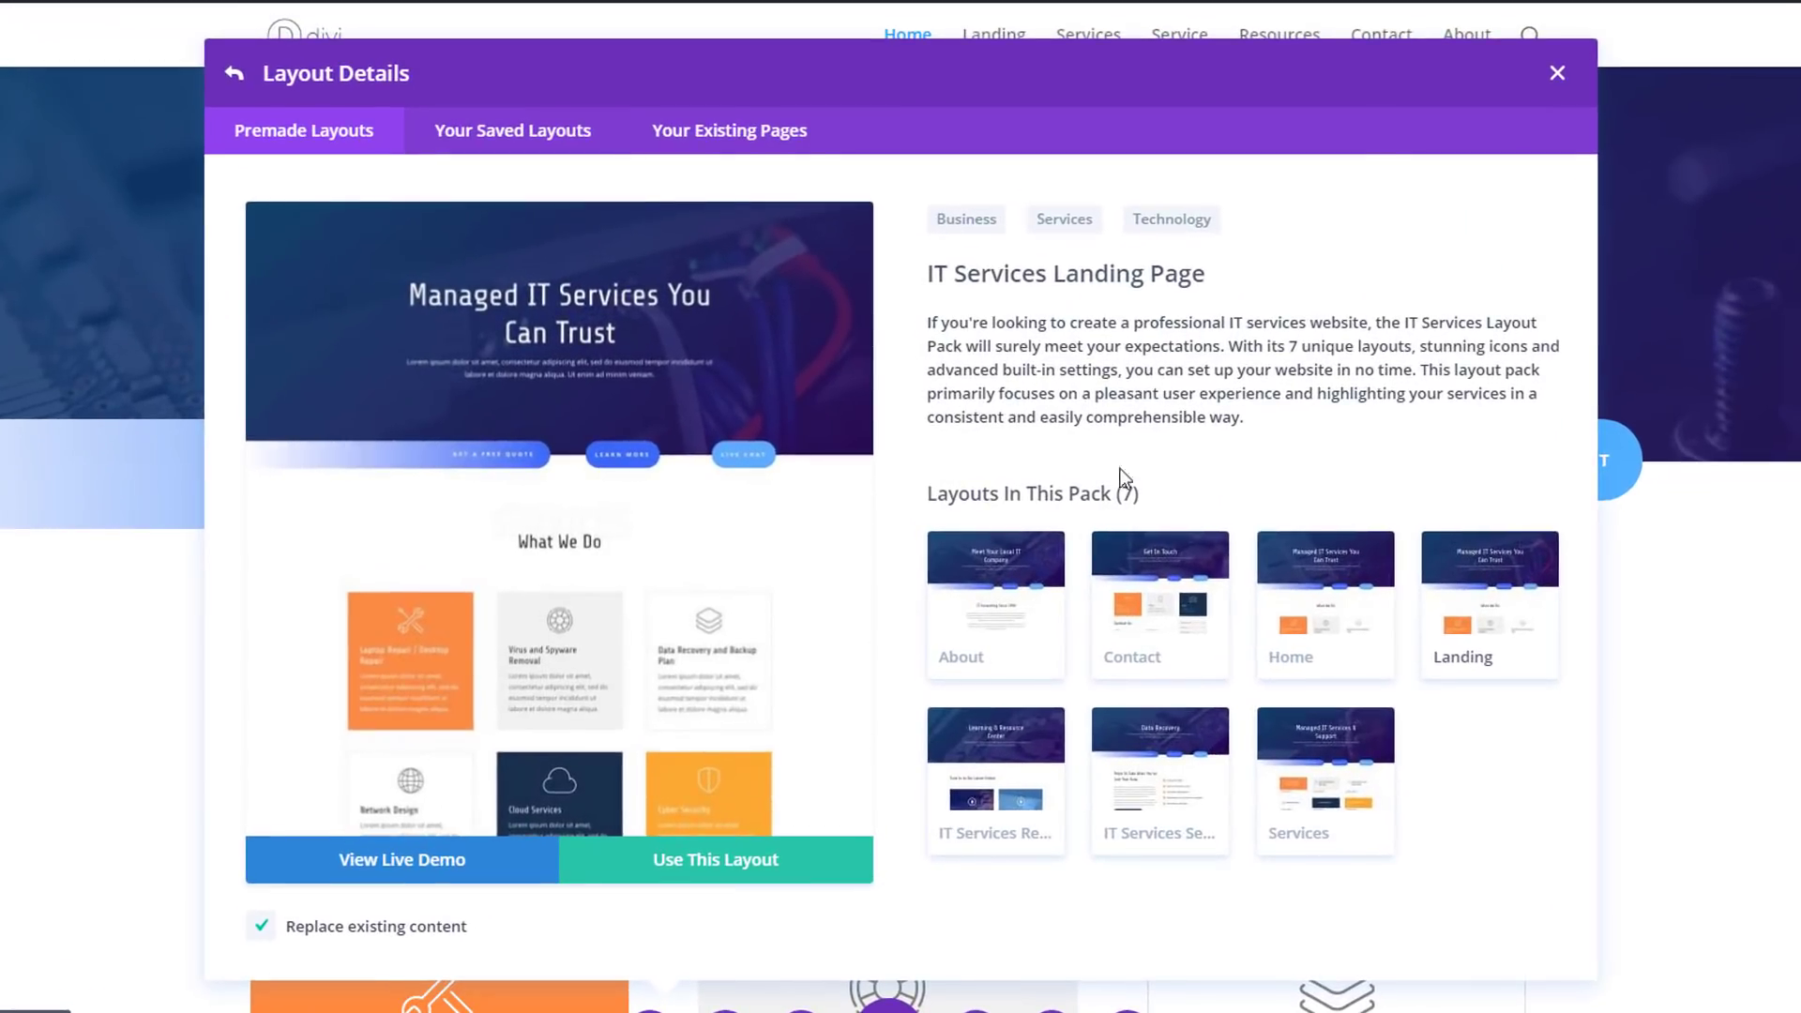
left_click(700, 863)
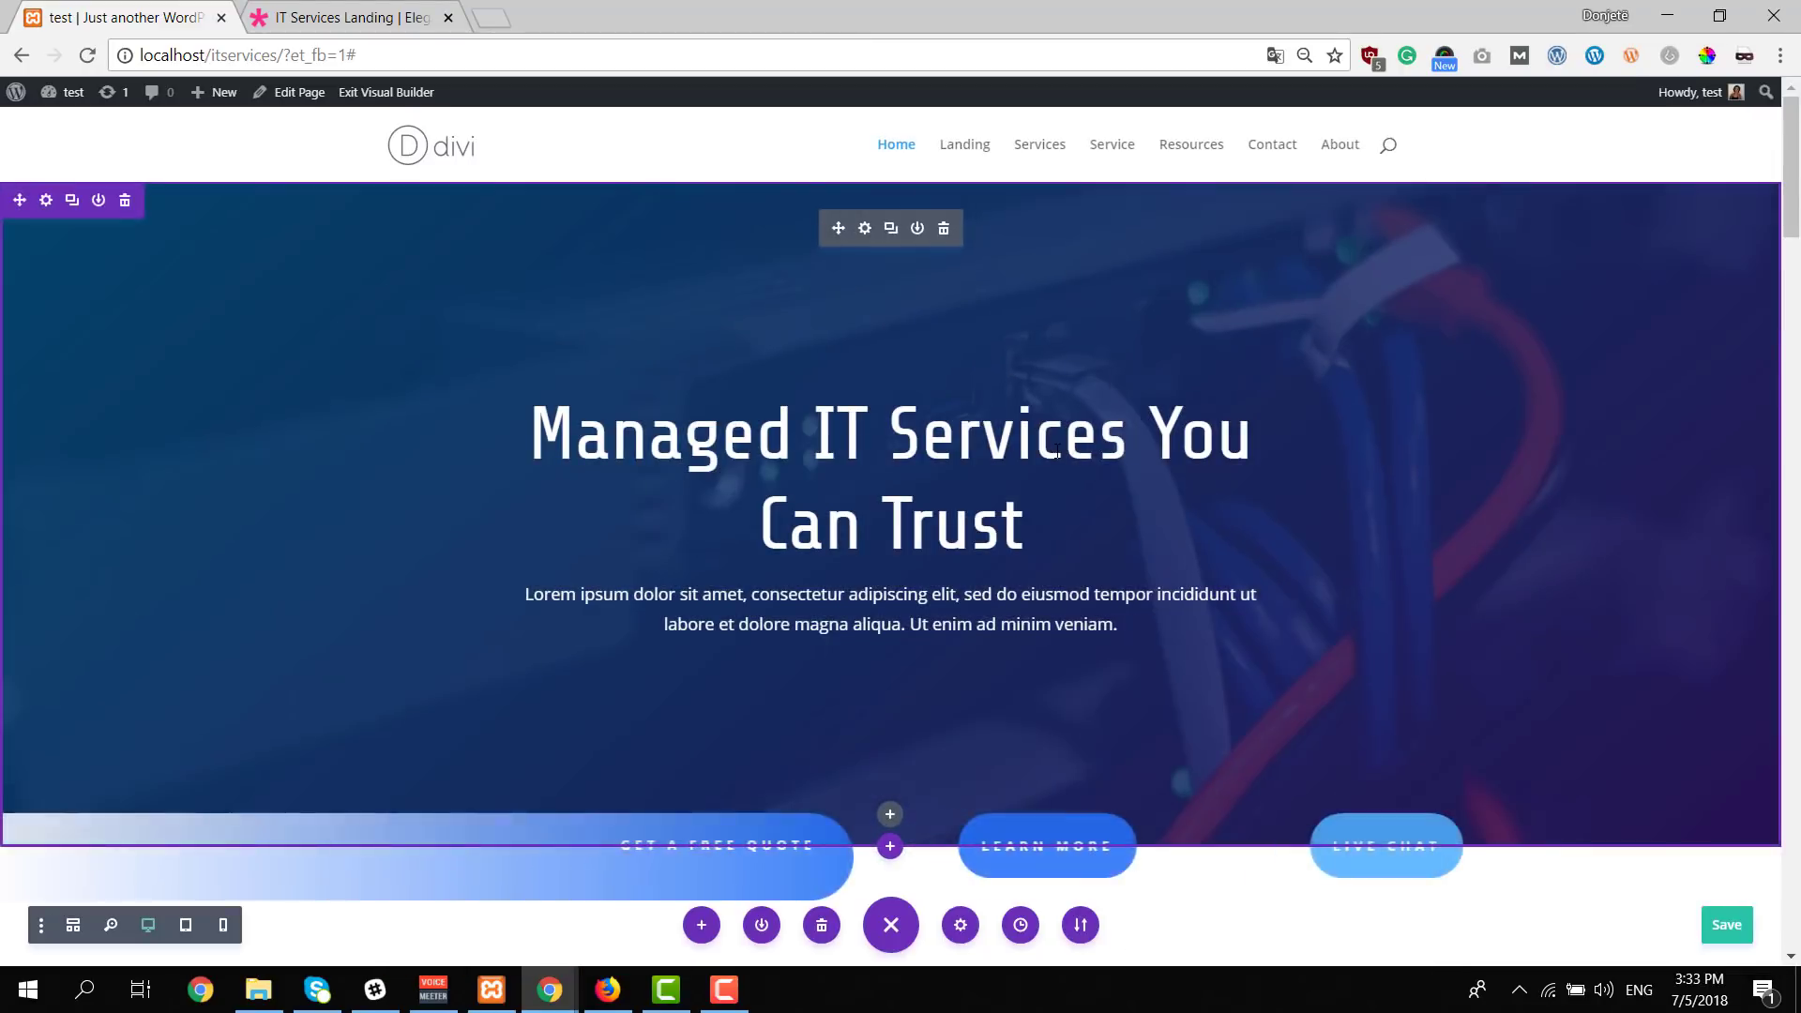
scroll(1395, 534, "down", 7)
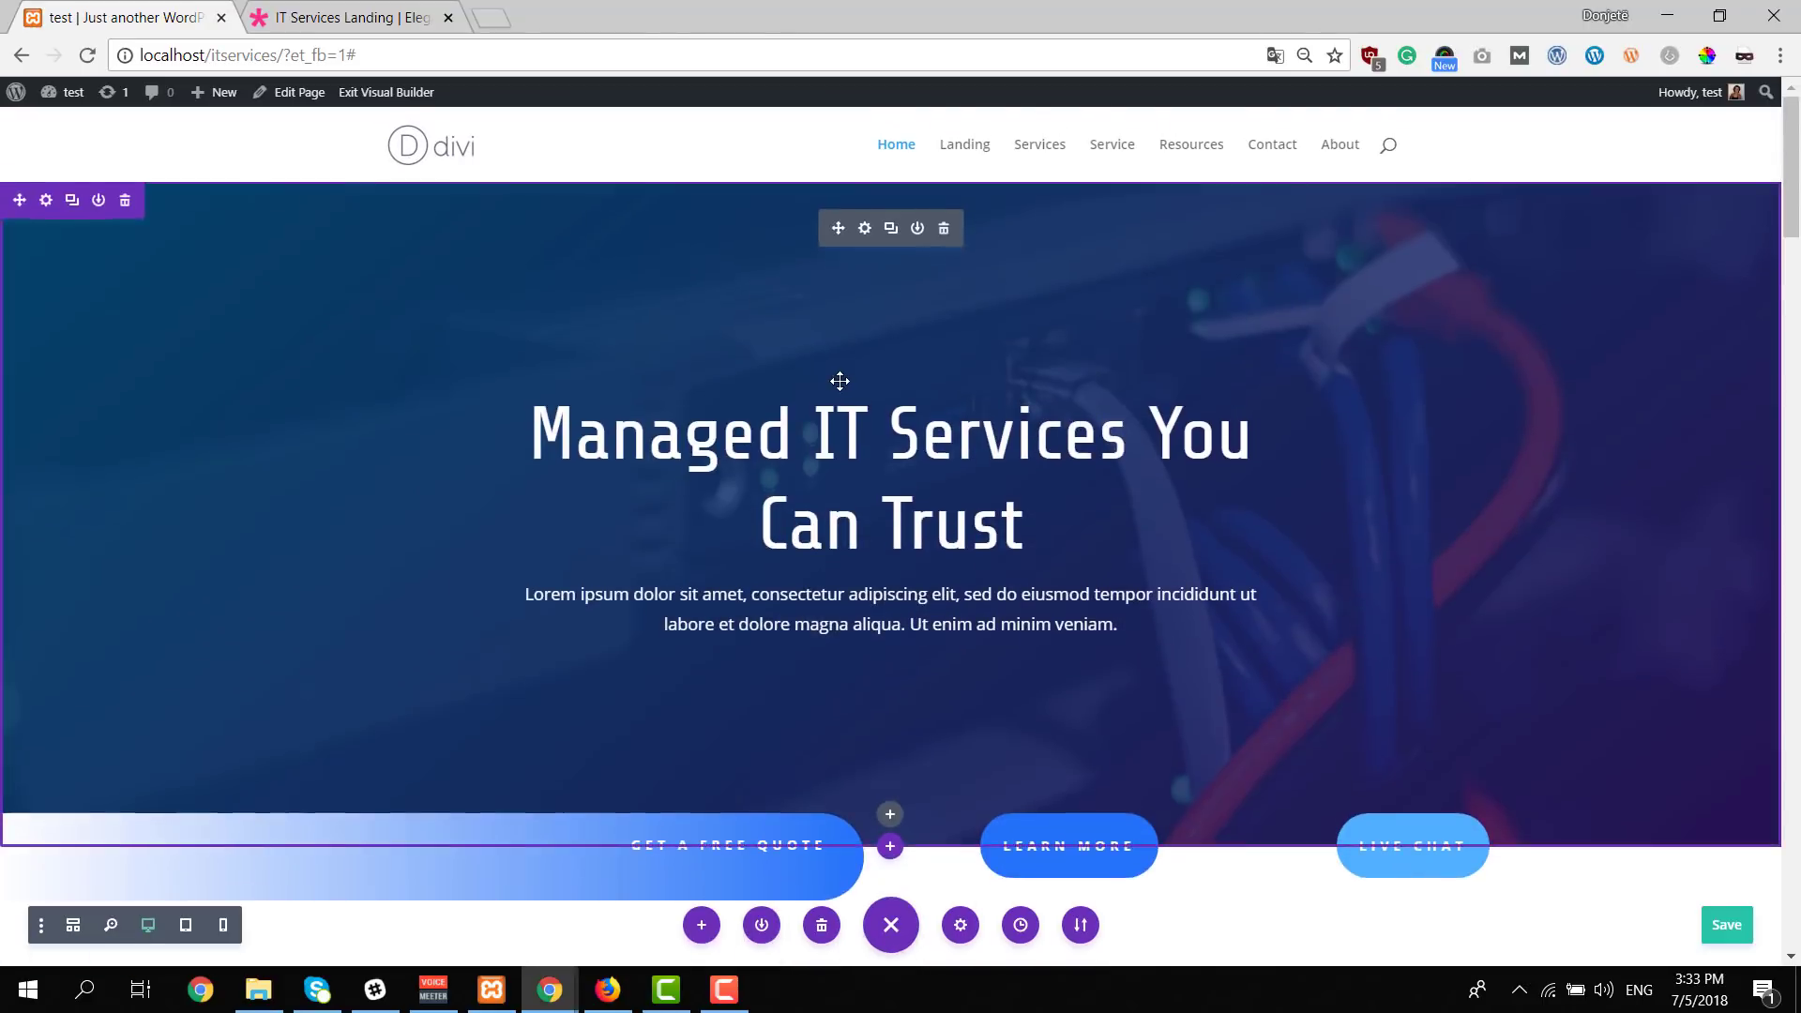
scroll(1366, 448, "down", 9)
scroll(1312, 437, "down", 15)
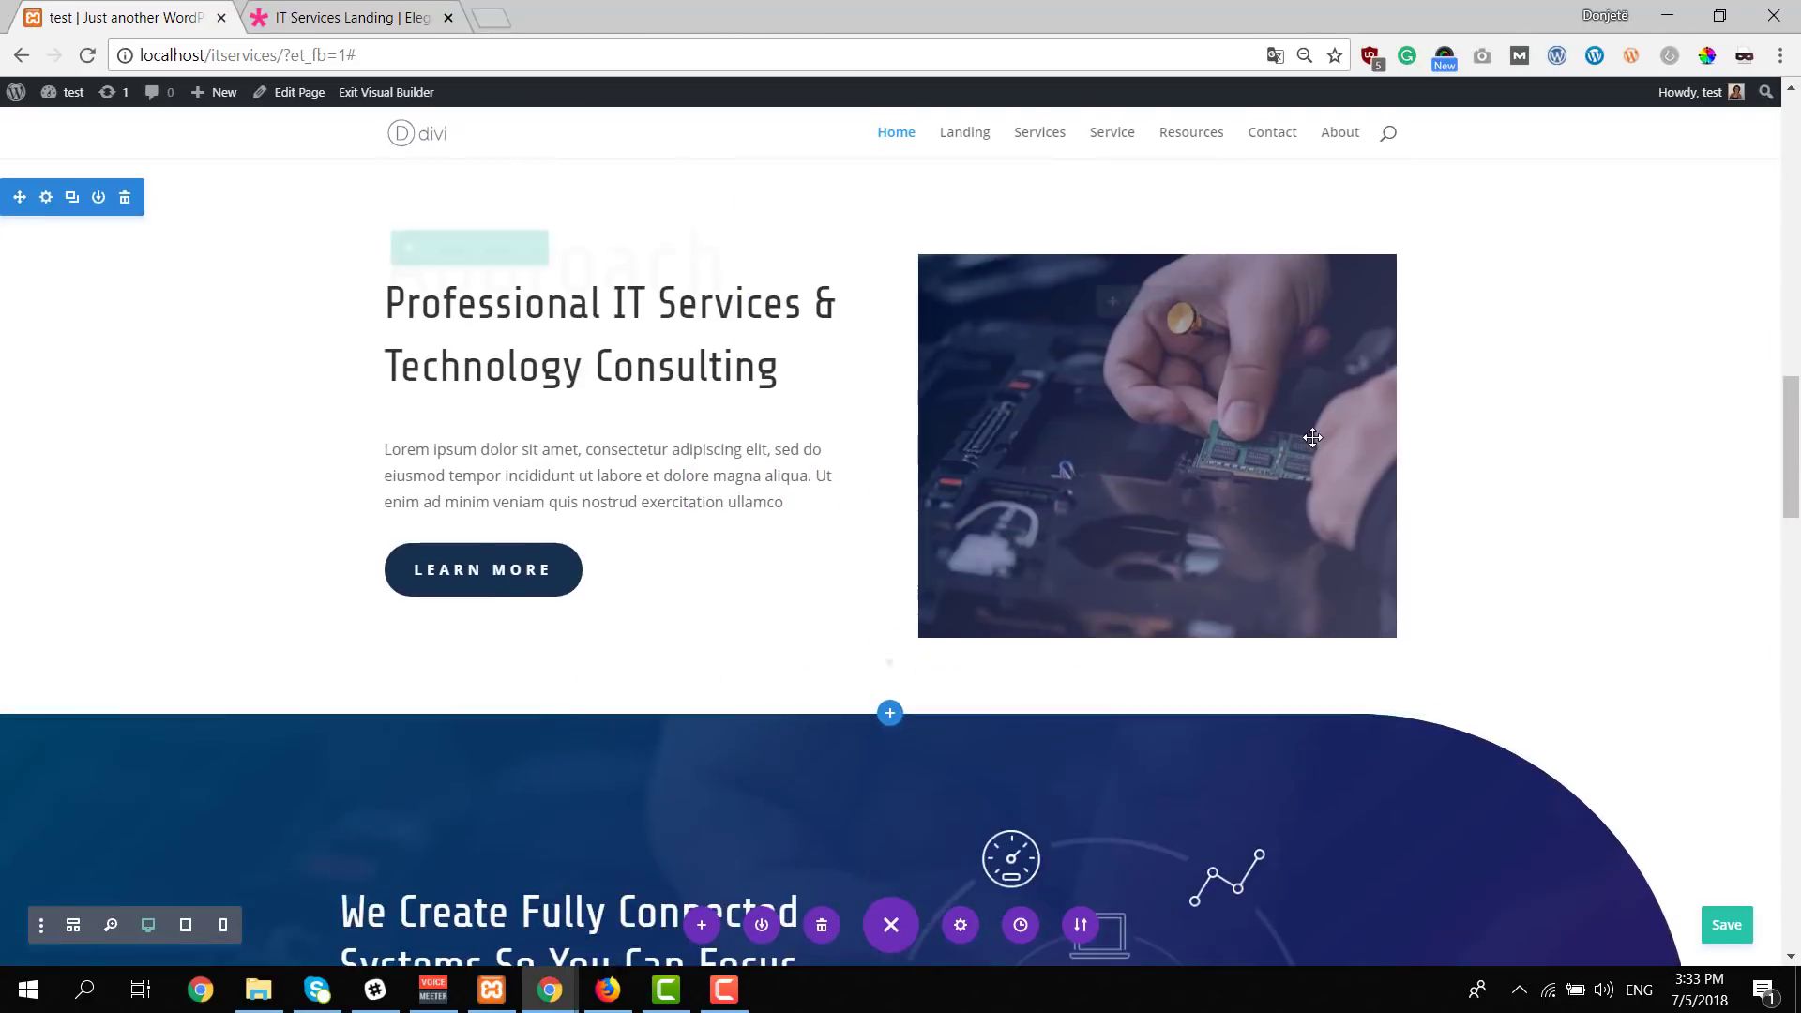
scroll(1388, 601, "down", 10)
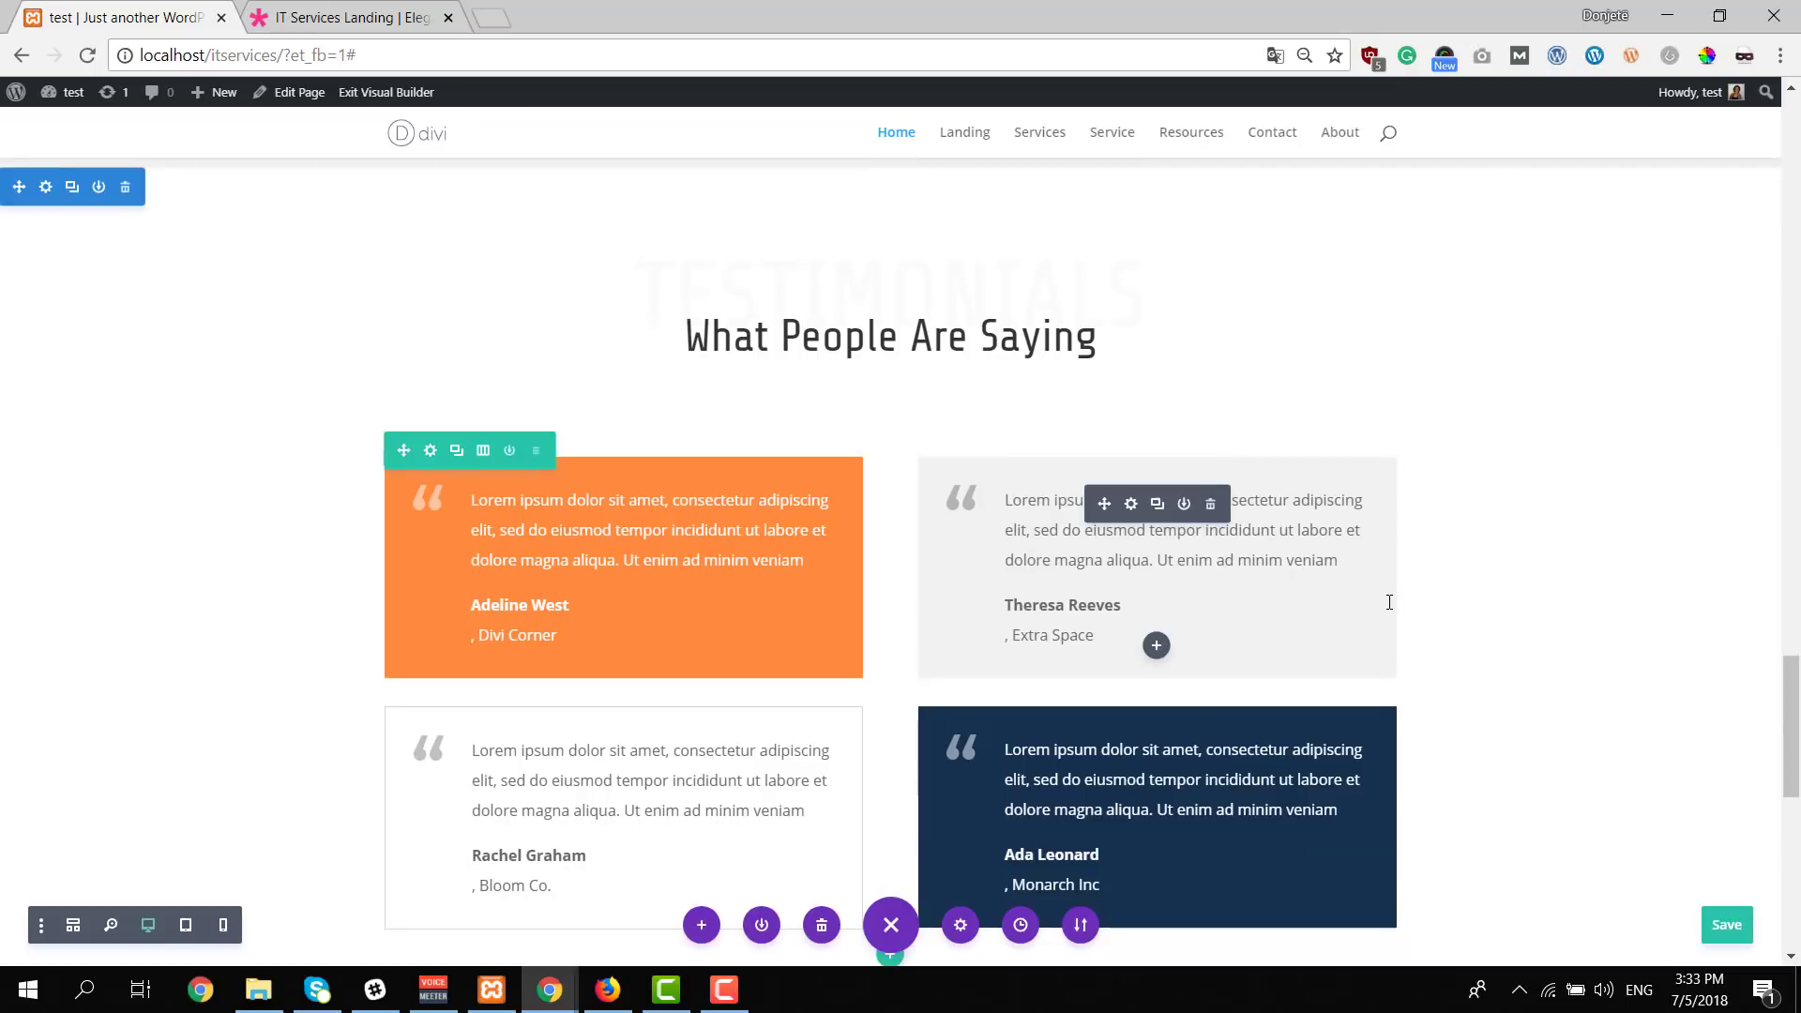